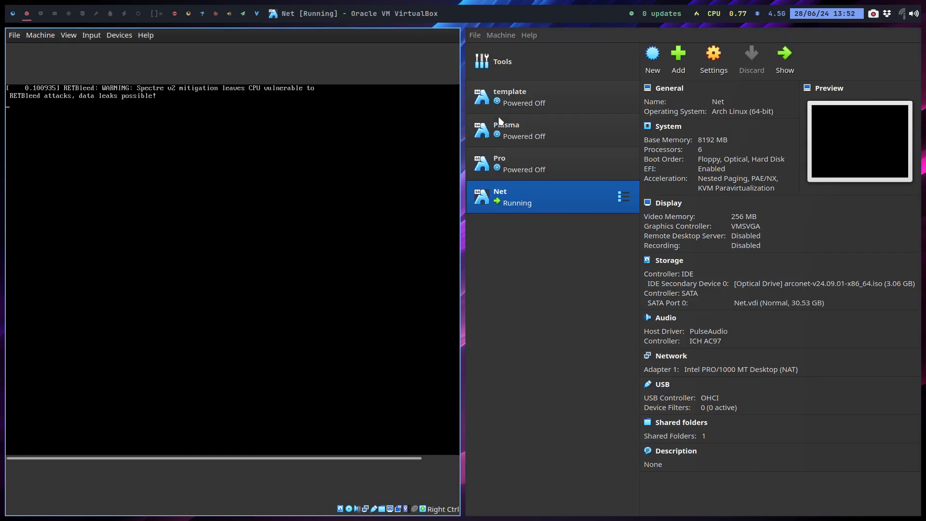
# Step: Switch from the VirtualBox workspace to the Brave window showing the ArcoLinux 24.07 article
pyautogui.click(18, 17)
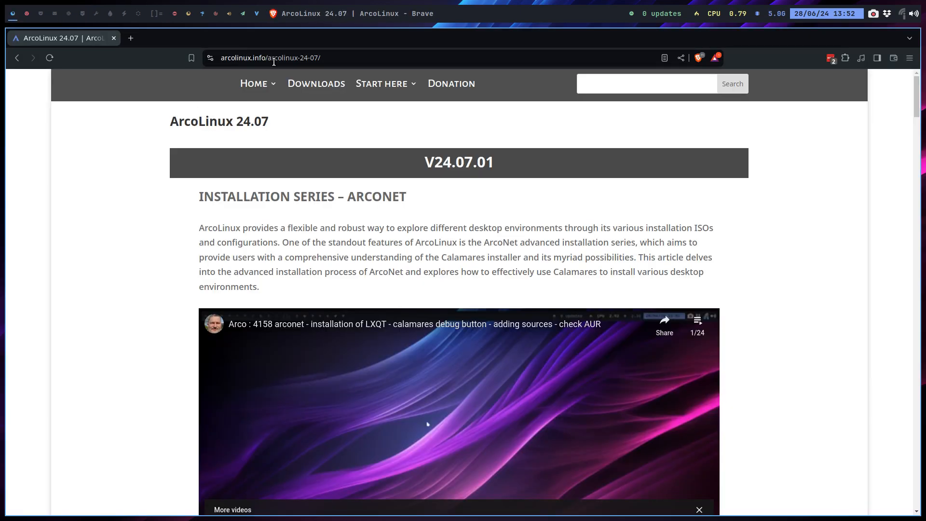
# Step: Highlight the version and ARCONET headings, then show and scroll the embedded video's playlist
pyautogui.moveTo(244, 121); pyautogui.dragTo(288, 125)
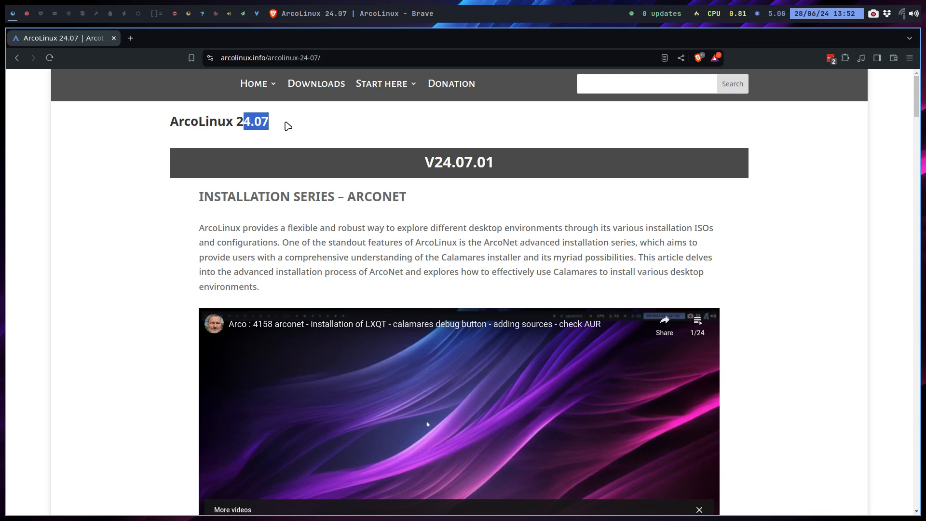
pyautogui.moveTo(281, 198); pyautogui.dragTo(425, 207)
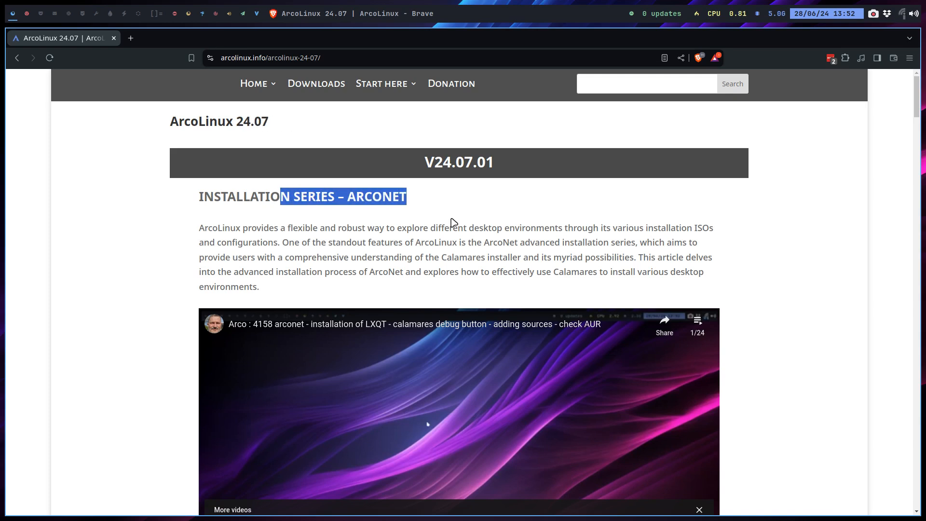
pyautogui.click(699, 323)
pyautogui.scroll(-1, 674, 326)
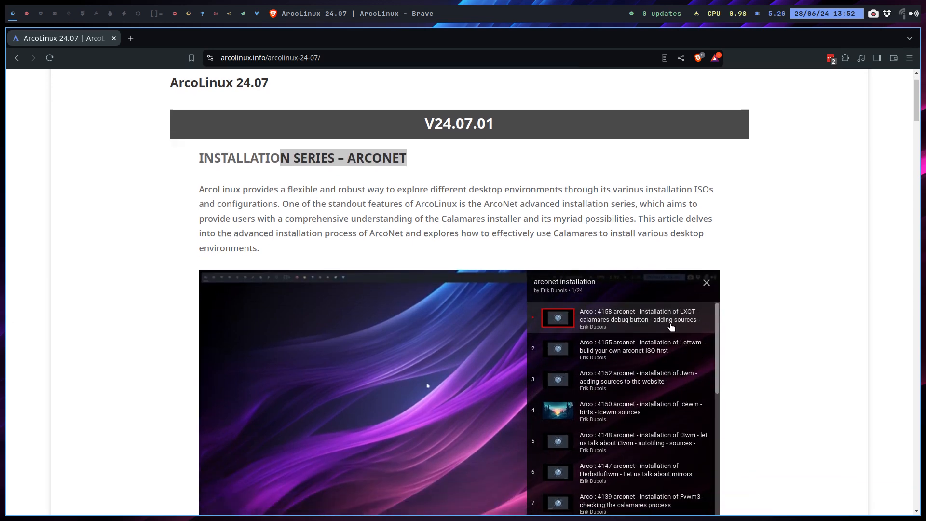
pyautogui.scroll(-3, 645, 318)
pyautogui.scroll(-3, 643, 319)
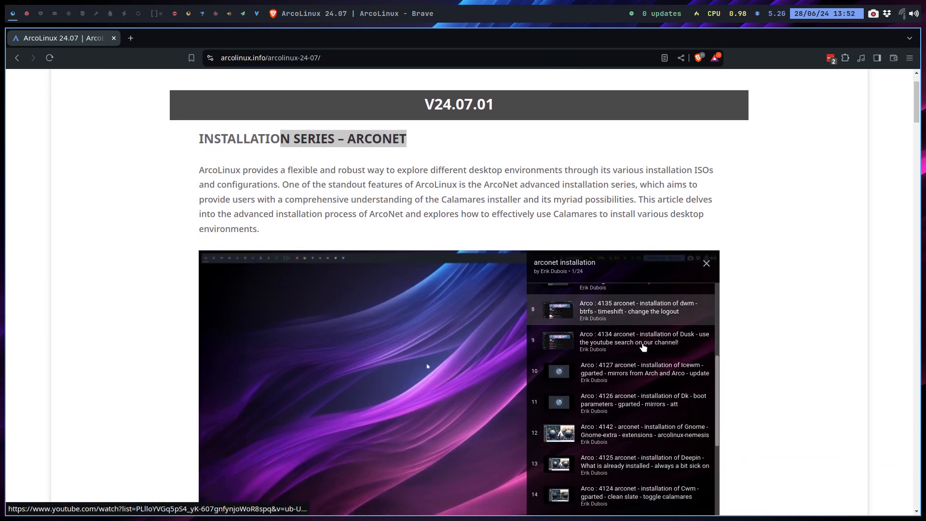
pyautogui.scroll(-2, 643, 347)
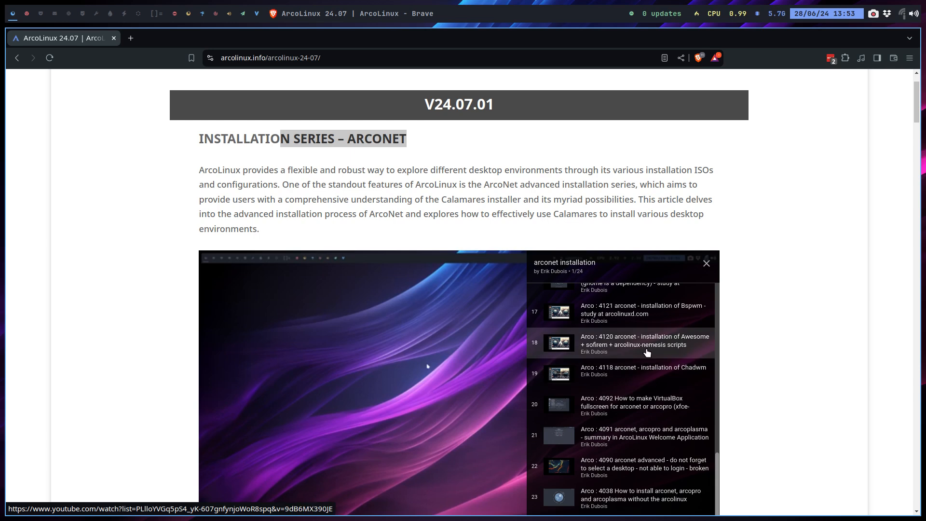
pyautogui.scroll(5, 646, 353)
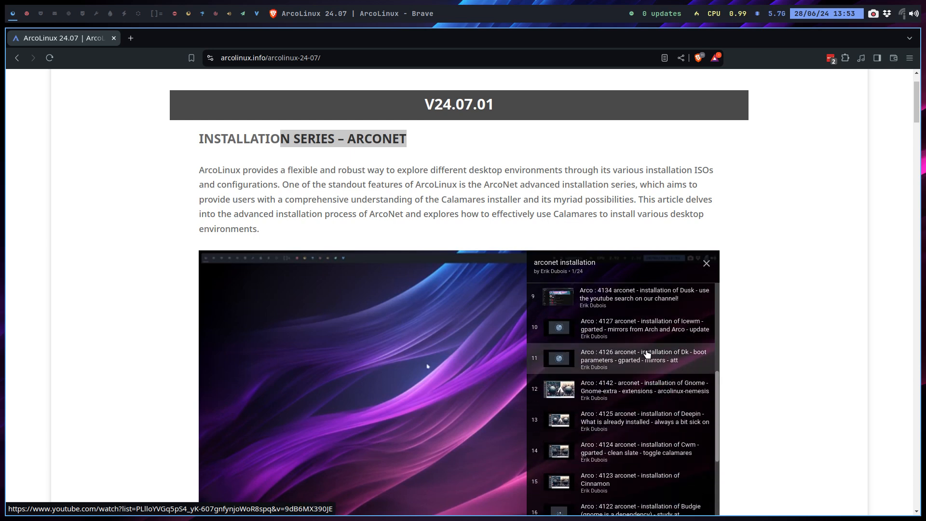
# Step: Hide and reopen the arconet installation playlist, scrolling through its entries
pyautogui.click(702, 263)
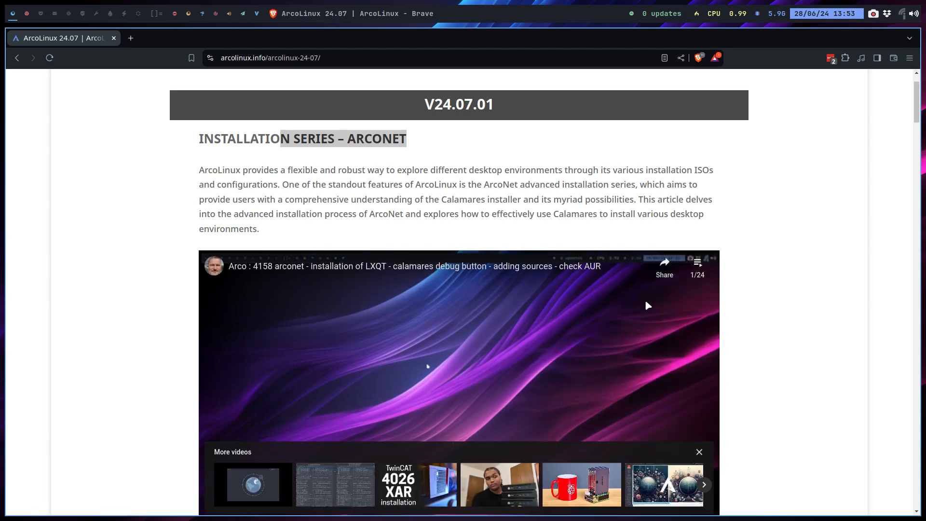
pyautogui.click(698, 266)
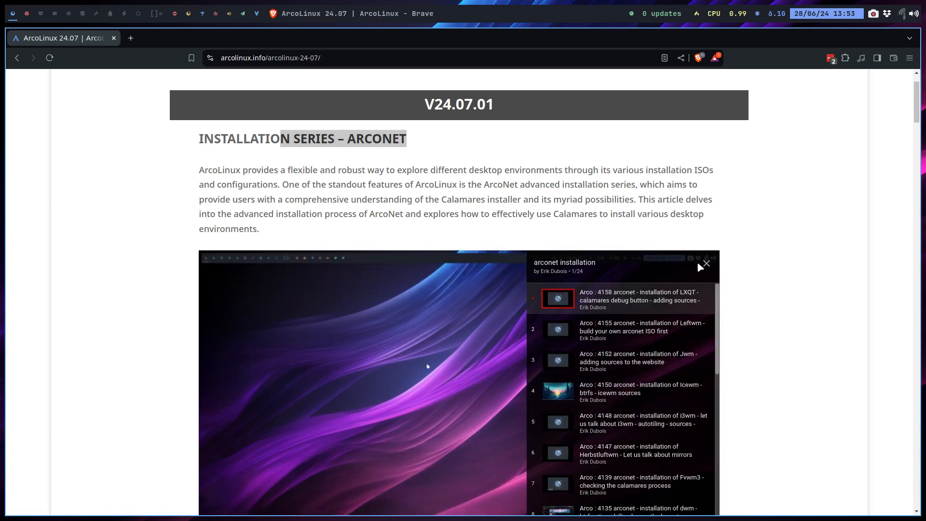
pyautogui.scroll(-3, 652, 247)
pyautogui.scroll(-2, 653, 247)
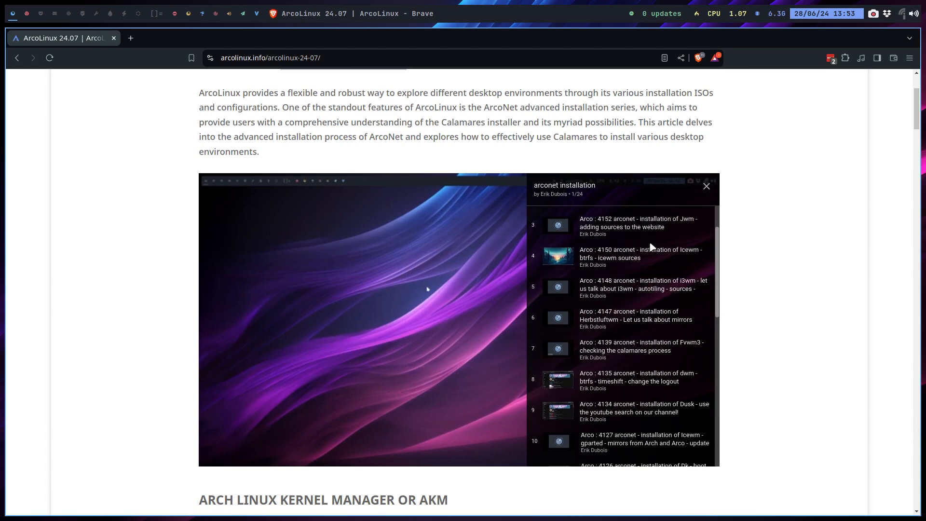
# Step: Open arcolinuxd.com in a new Brave tab
pyautogui.click(131, 39)
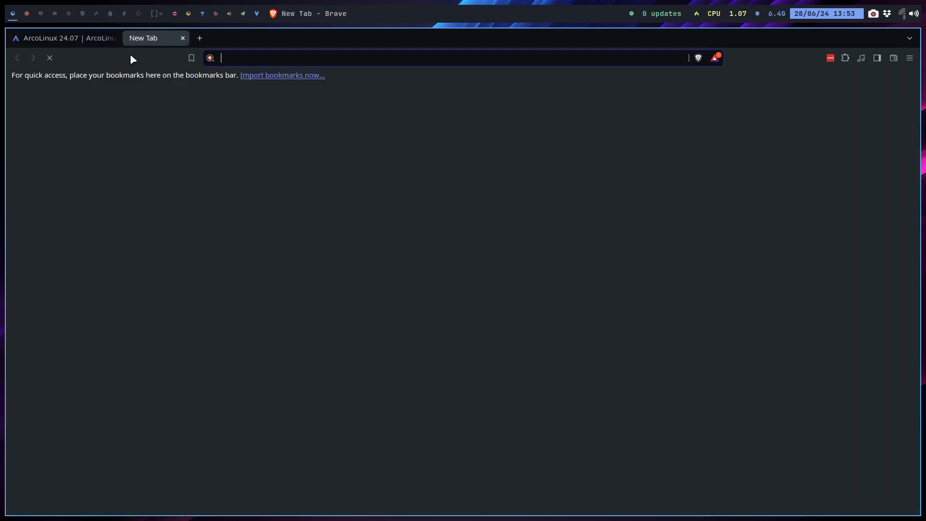
pyautogui.write('arco')
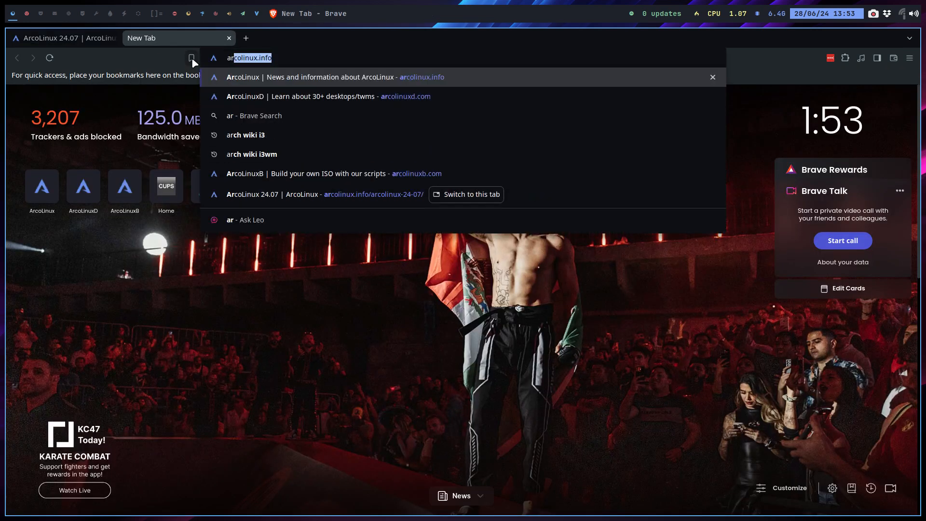
pyautogui.write('linuxd')
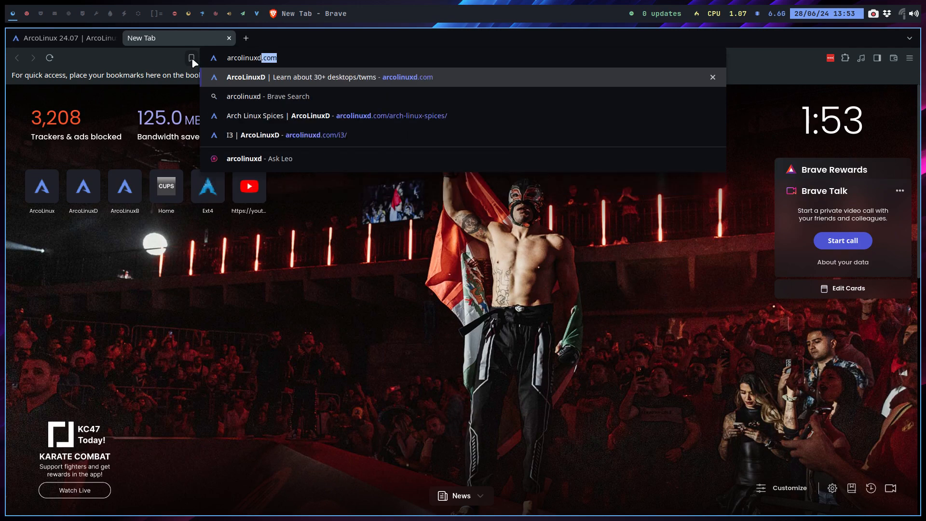
pyautogui.press('Return')
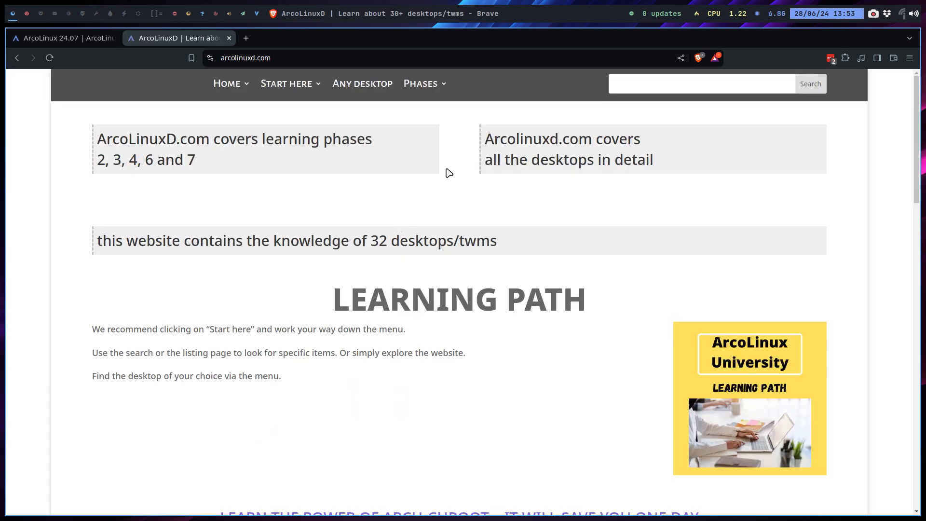
# Step: Bring up the Phases > Phase 3 > Desktop list in the site menu
pyautogui.moveTo(441, 83)
pyautogui.moveTo(447, 135)
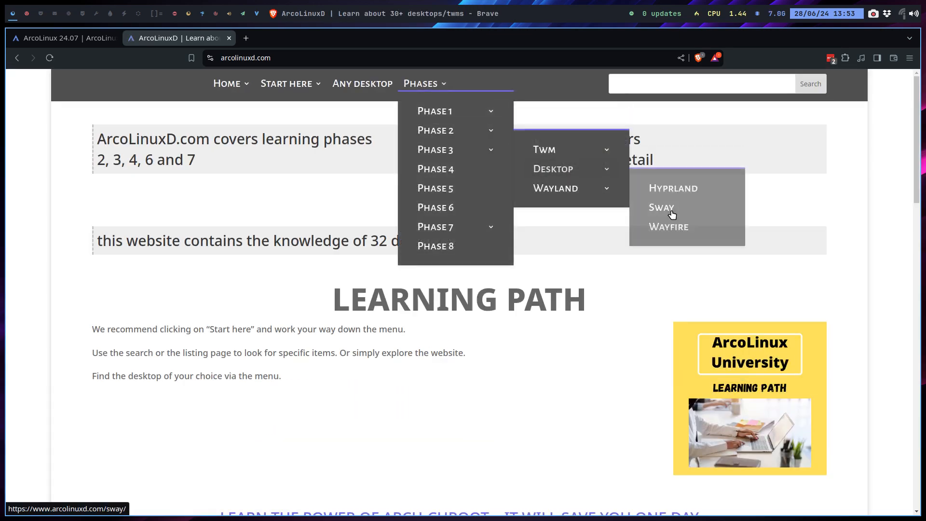
pyautogui.click(665, 225)
pyautogui.moveTo(425, 83)
pyautogui.moveTo(454, 149)
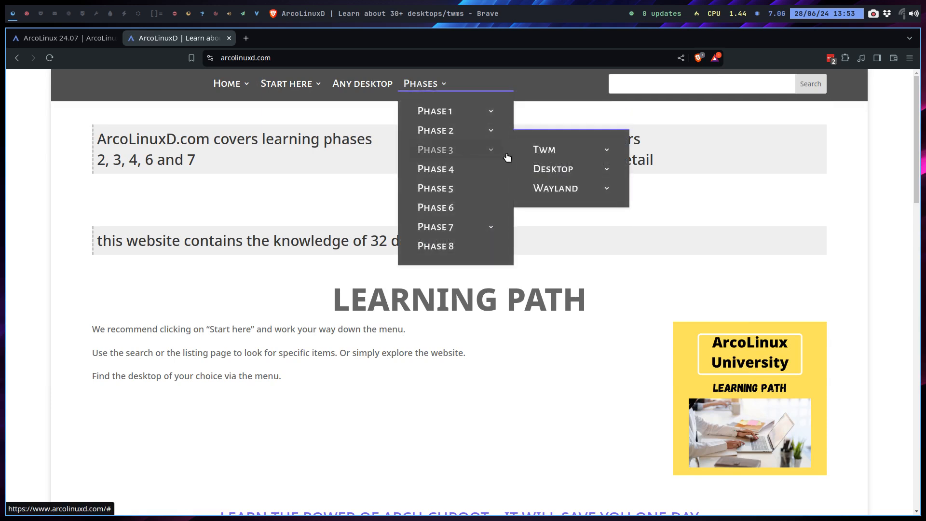
pyautogui.moveTo(539, 167)
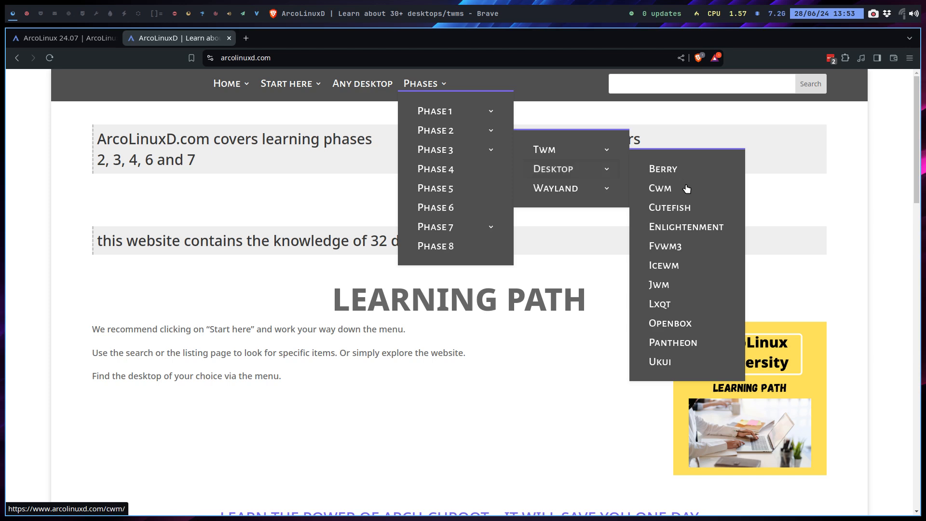
# Step: Open the Lxqt desktop page and scroll down through its article cards and back up
pyautogui.click(661, 304)
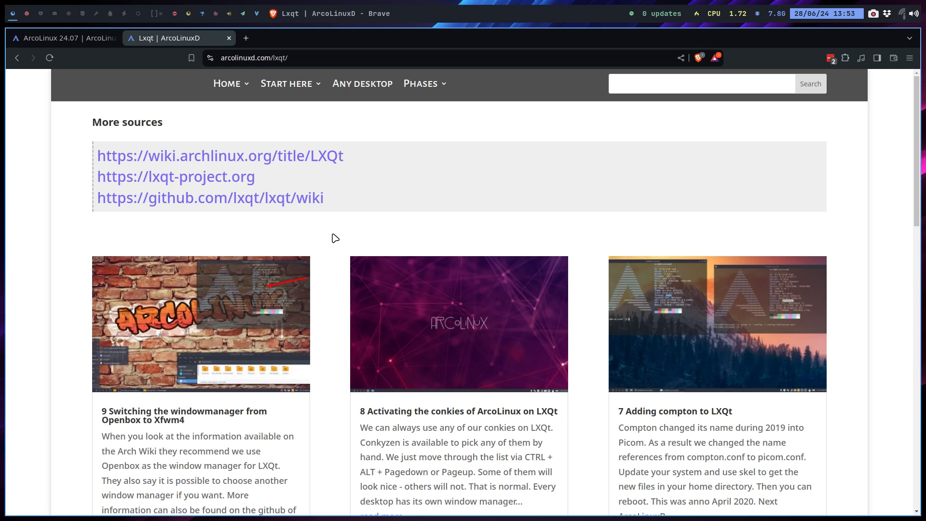
pyautogui.scroll(-1, 336, 238)
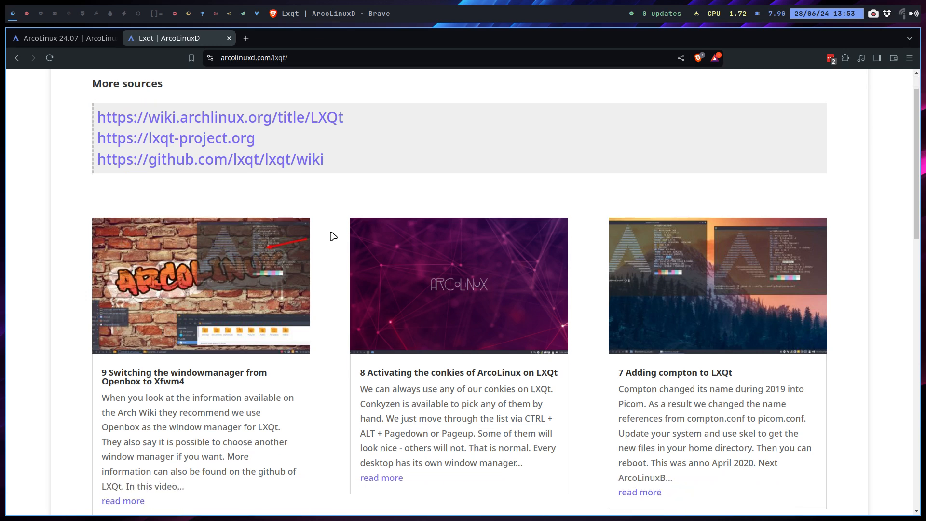
pyautogui.scroll(-1, 335, 237)
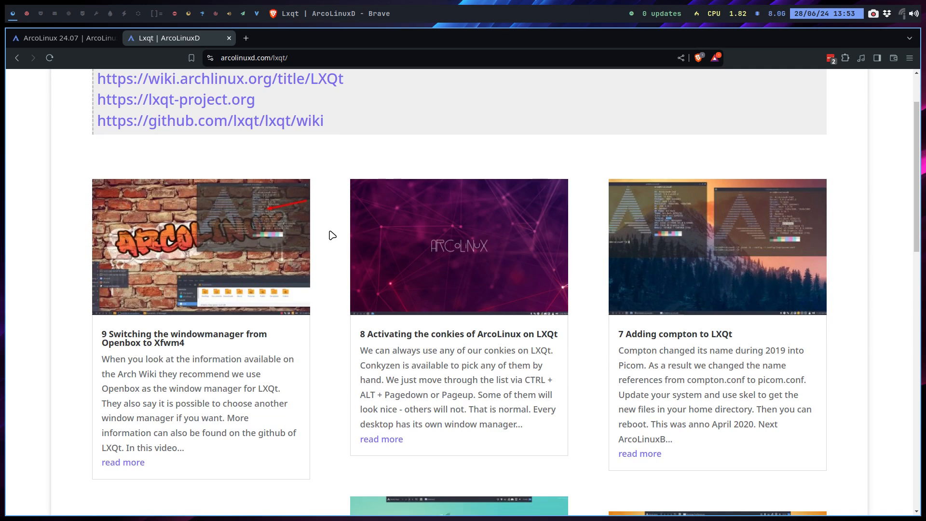
pyautogui.scroll(-1, 332, 236)
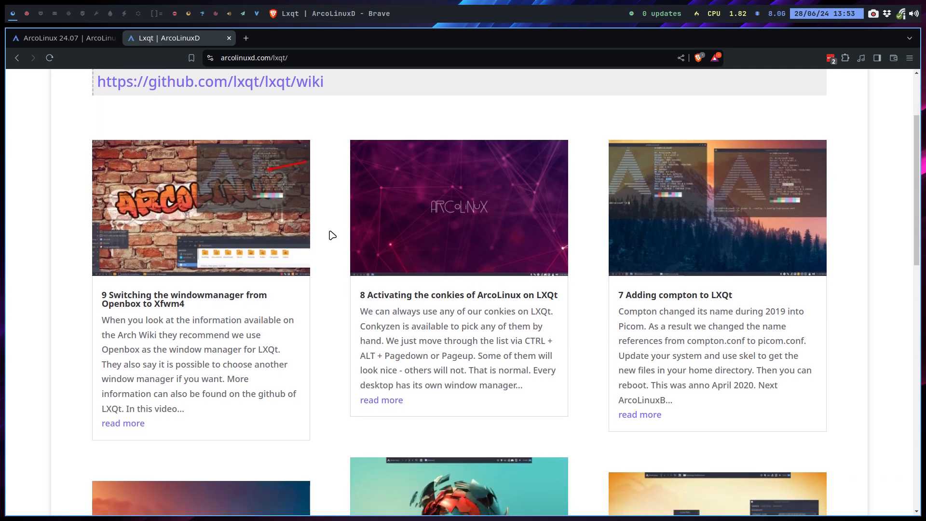
pyautogui.scroll(-1, 332, 235)
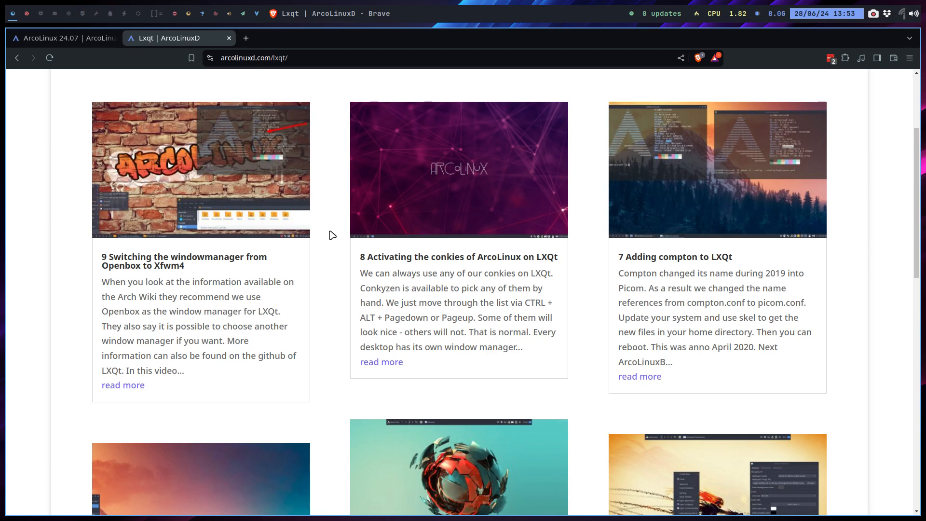
pyautogui.scroll(2, 333, 235)
pyautogui.scroll(1, 335, 223)
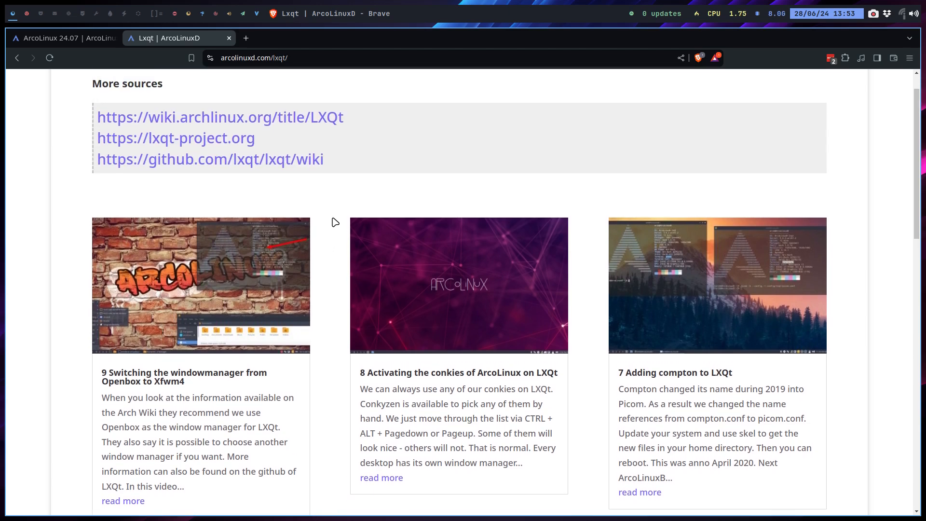
pyautogui.scroll(1, 331, 222)
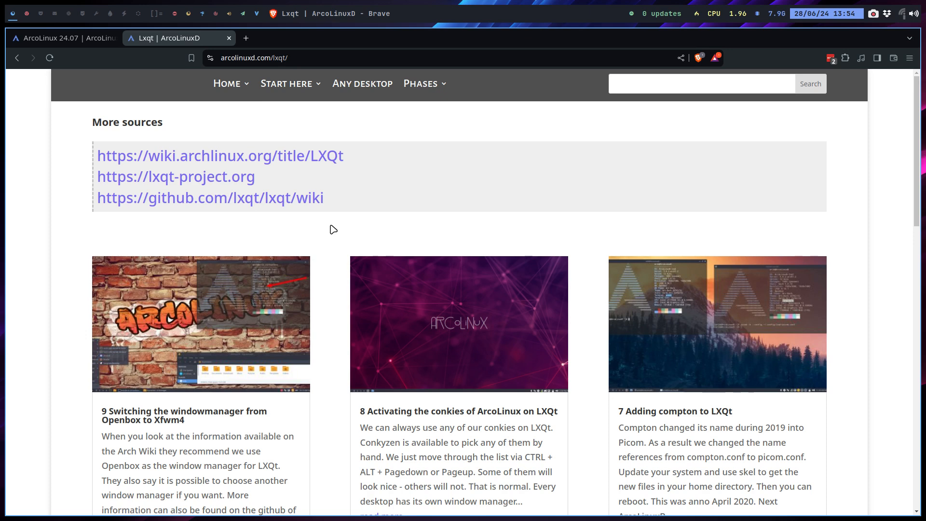
# Step: Browse the LXQt articles again, then return to the virtual machine's workspace
pyautogui.scroll(-5, 328, 326)
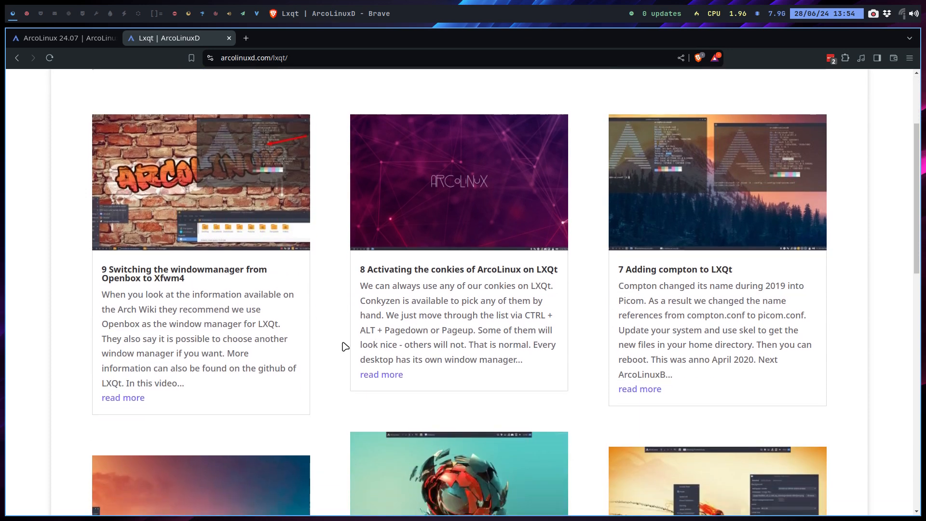
pyautogui.scroll(-5, 542, 352)
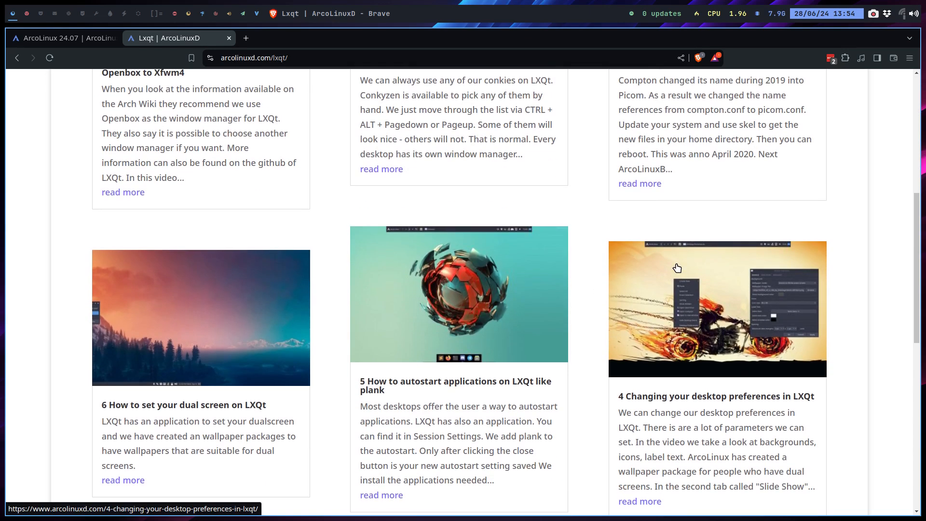
pyautogui.scroll(-4, 677, 269)
pyautogui.scroll(-2, 434, 346)
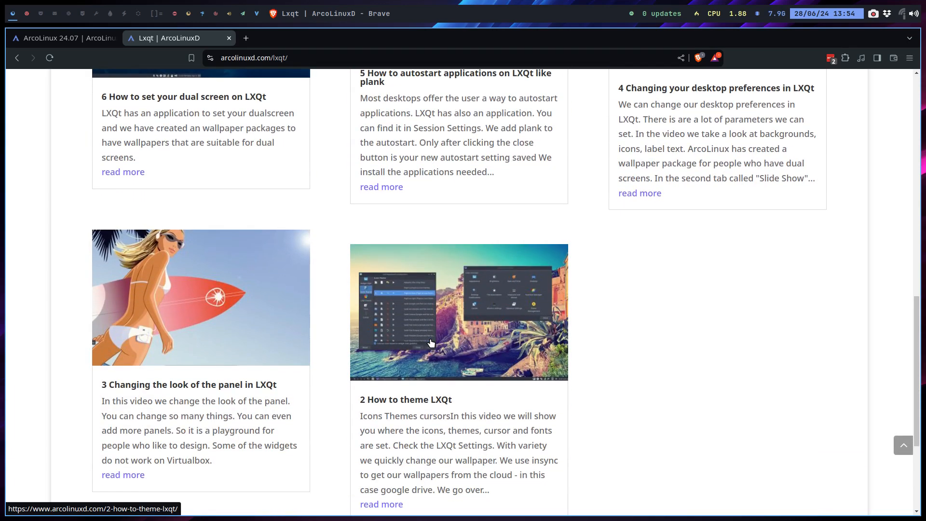
pyautogui.scroll(10, 471, 226)
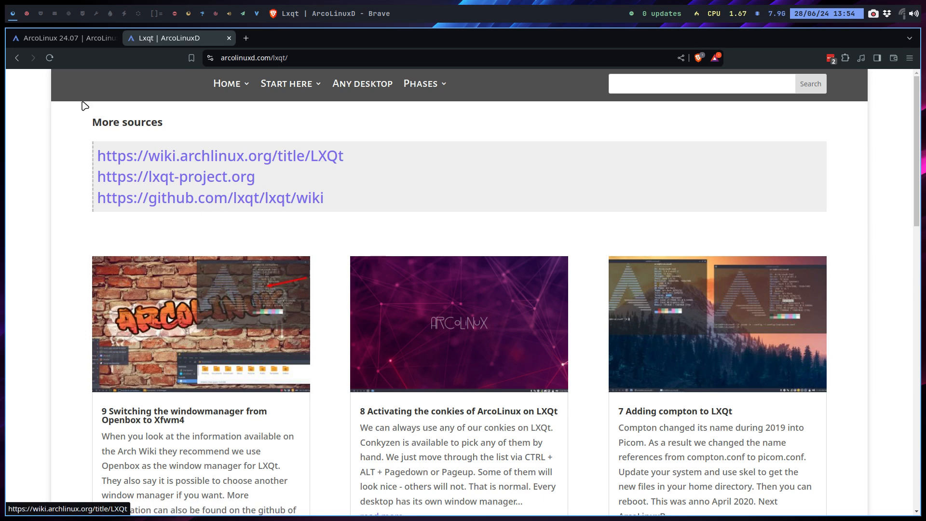
pyautogui.click(26, 14)
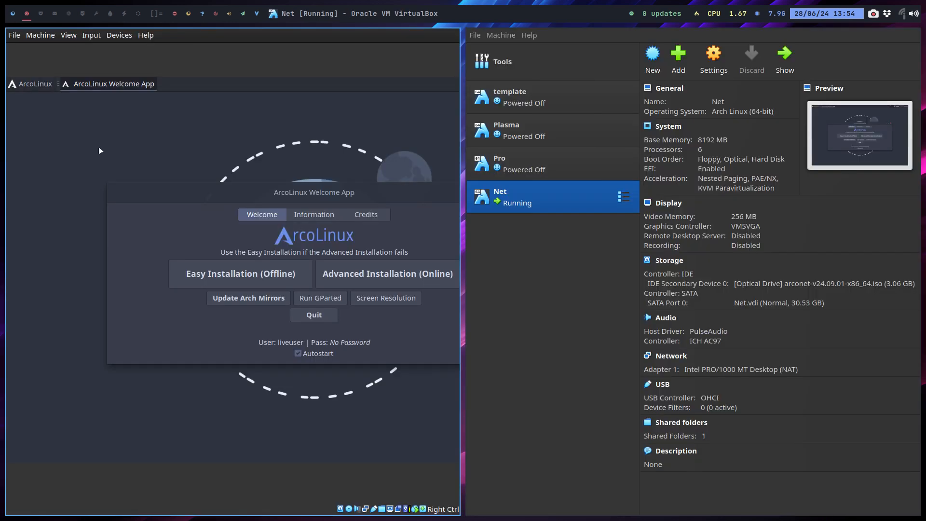
# Step: Put the VM in fullscreen and launch Advanced Installation (Online) with a chosen bootloader
pyautogui.press('Control_R+f')
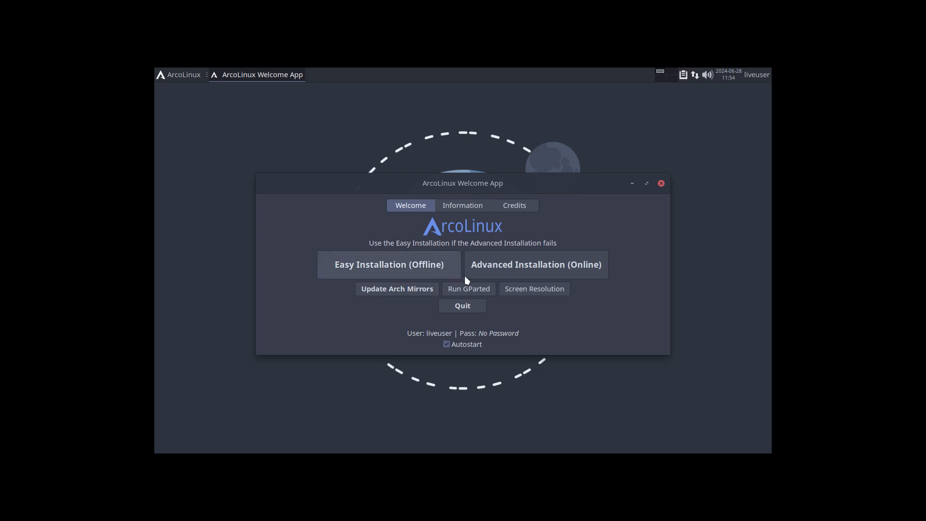
pyautogui.click(516, 268)
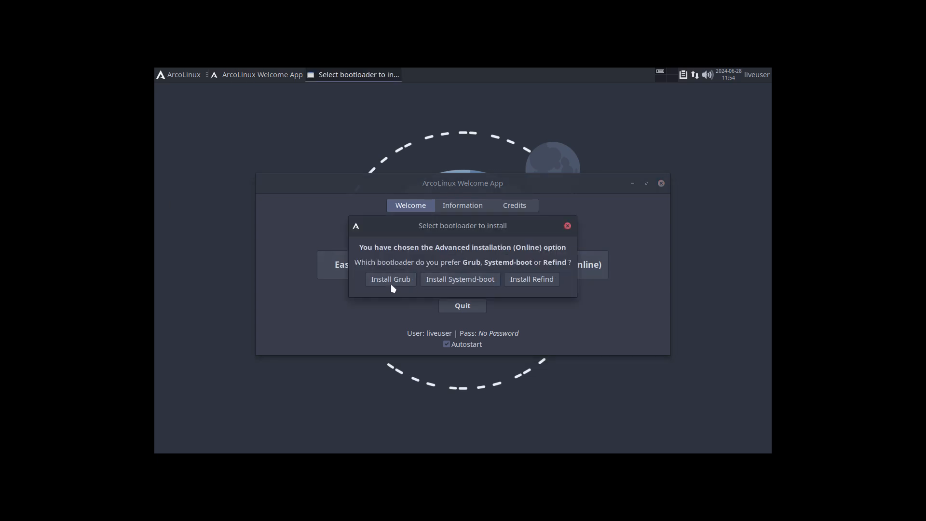
pyautogui.click(430, 281)
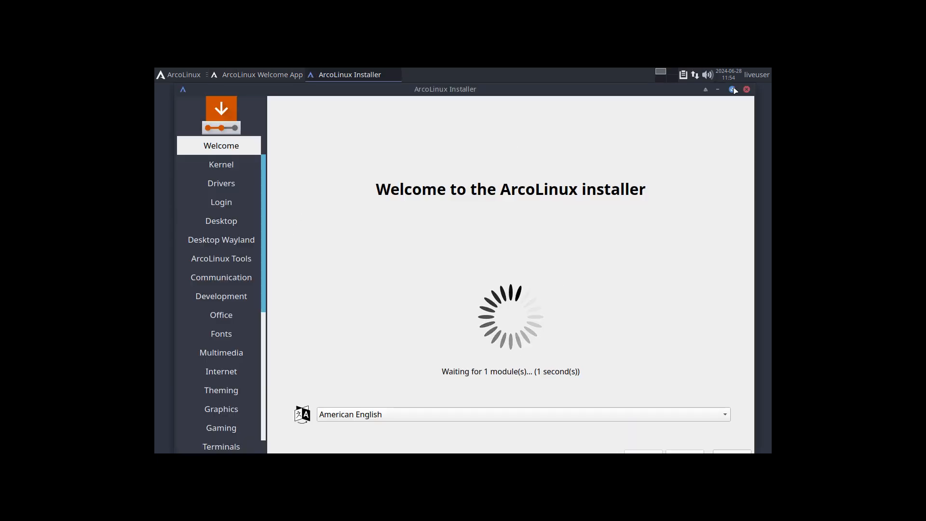
# Step: Maximize the installer and advance to the desktop environment choices
pyautogui.click(732, 88)
pyautogui.click(707, 446)
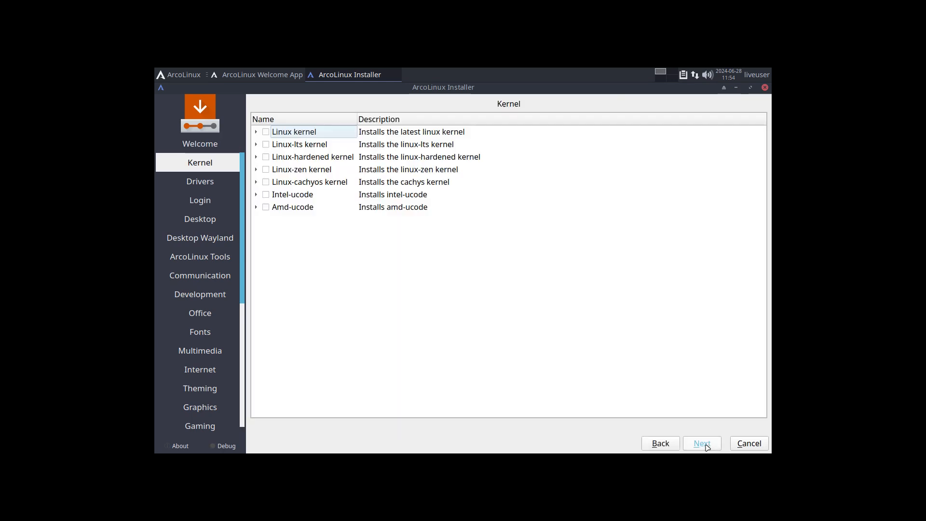
pyautogui.click(706, 447)
pyautogui.click(706, 447)
pyautogui.click(704, 443)
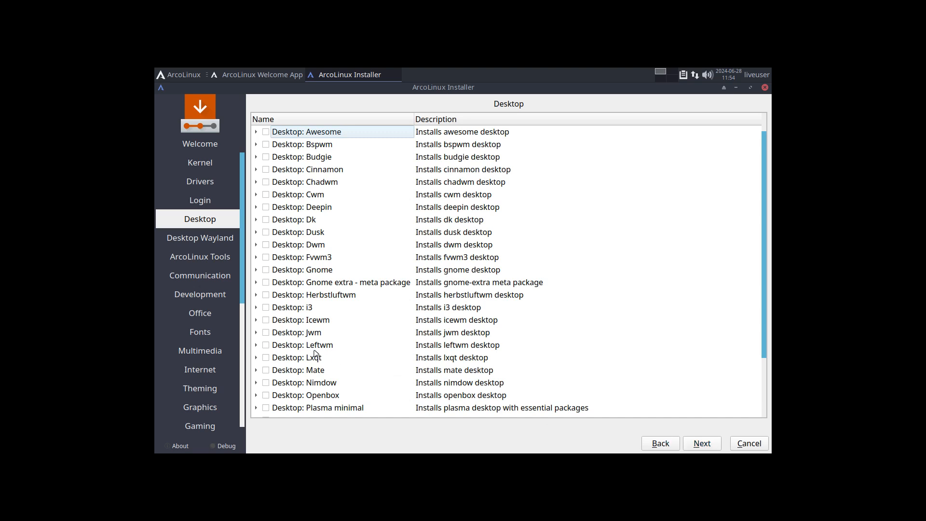
# Step: Tick Desktop: Mate in the desktop list
pyautogui.click(316, 347)
pyautogui.click(319, 360)
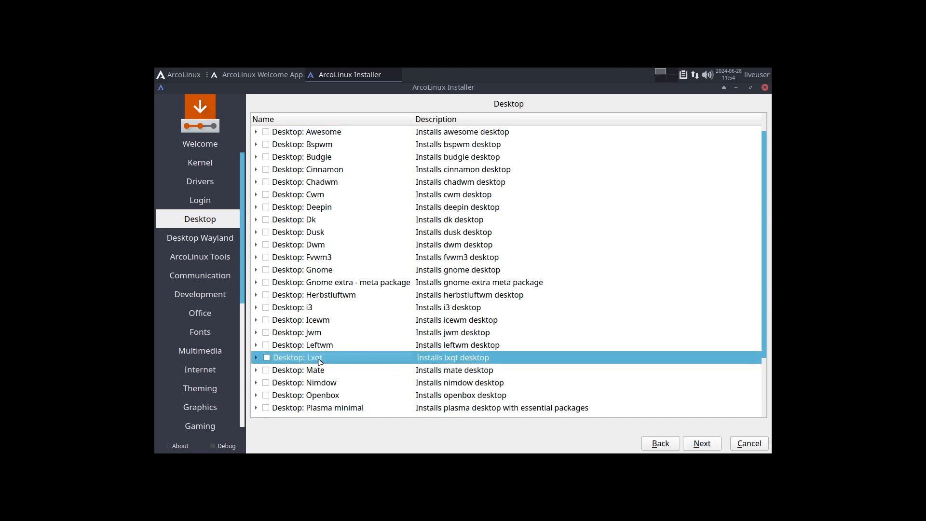
pyautogui.click(324, 372)
pyautogui.click(266, 370)
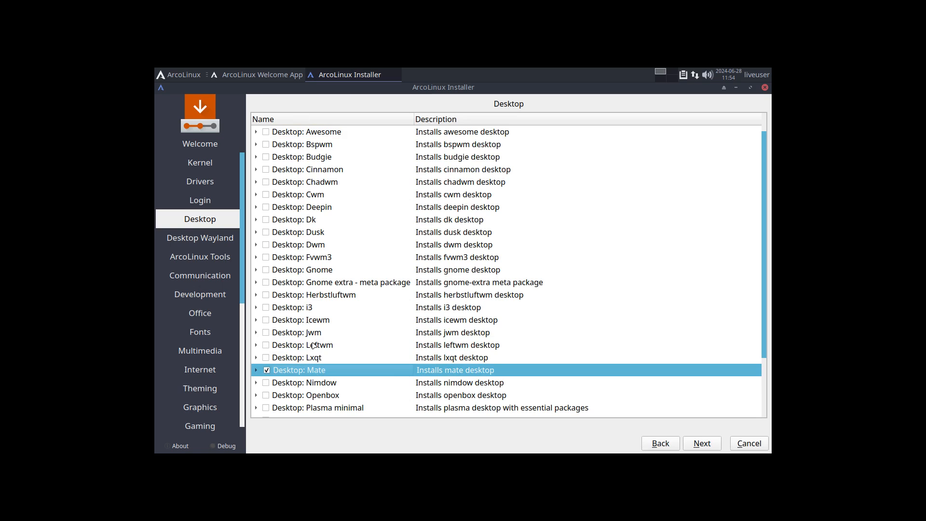
pyautogui.scroll(-2, 314, 345)
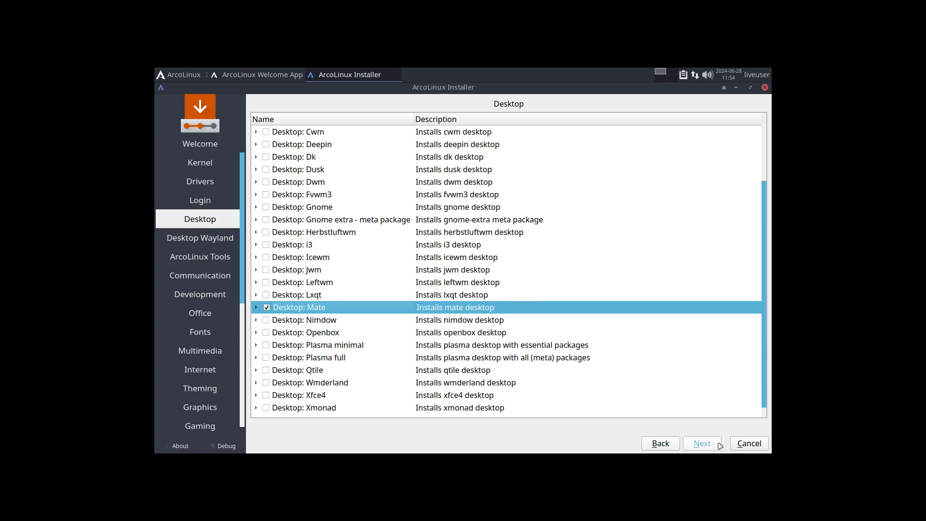
# Step: Advance through the Wayland, ArcoLinux Tools, Communication and later software categories
pyautogui.click(702, 445)
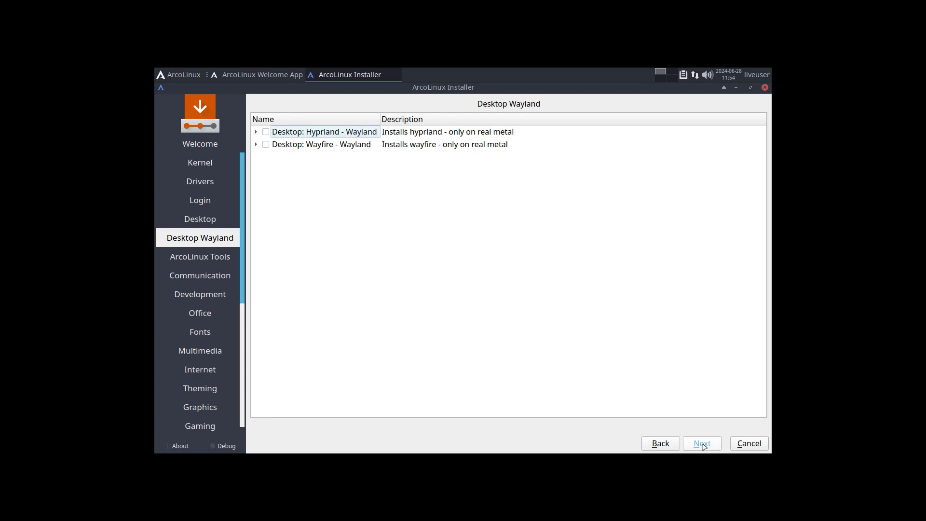
pyautogui.click(703, 445)
pyautogui.click(703, 445)
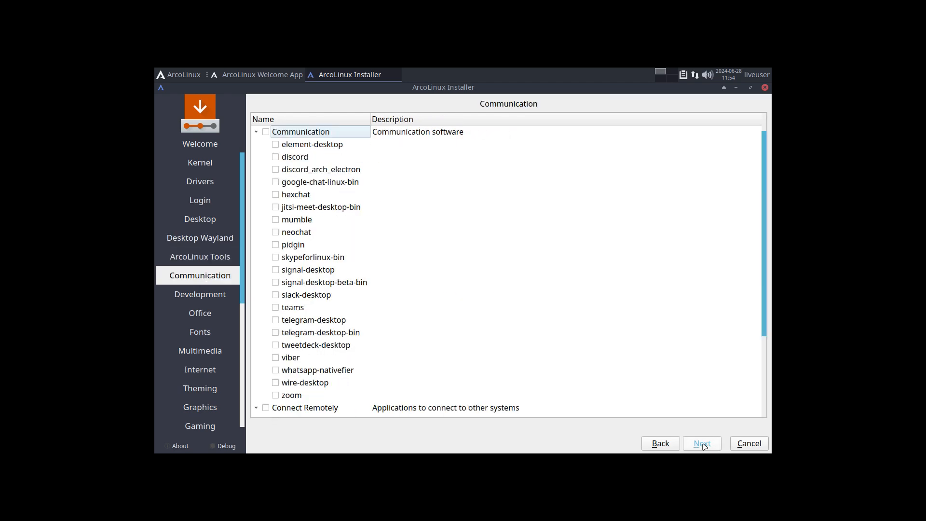
pyautogui.click(703, 445)
pyautogui.click(702, 445)
pyautogui.click(703, 445)
pyautogui.click(702, 444)
pyautogui.click(703, 445)
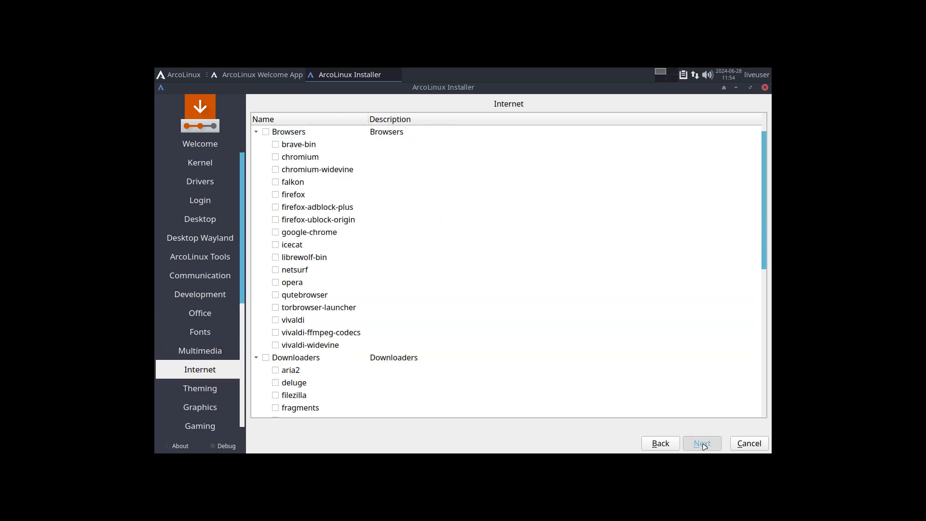
pyautogui.click(703, 445)
pyautogui.click(703, 445)
pyautogui.click(703, 445)
# Step: Step back through the software categories to the desktop list
pyautogui.click(657, 445)
pyautogui.click(657, 445)
pyautogui.click(657, 445)
pyautogui.click(657, 445)
pyautogui.click(657, 445)
pyautogui.click(657, 445)
pyautogui.click(657, 445)
pyautogui.click(657, 445)
pyautogui.click(657, 445)
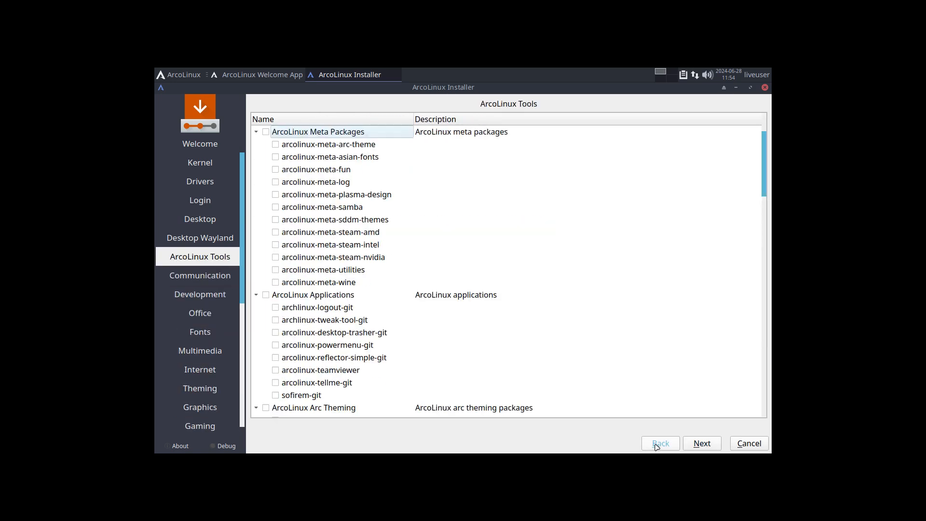
pyautogui.click(657, 444)
pyautogui.click(657, 444)
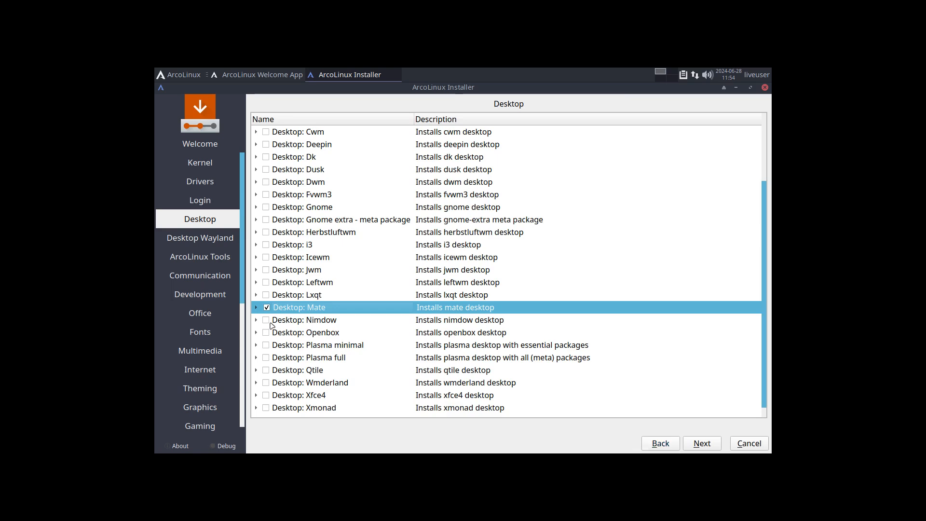
# Step: Expand Desktop: Mate, inspect the mate, mate-extra and mate-tweak packages, then continue to ArcoLinux Tools
pyautogui.click(258, 308)
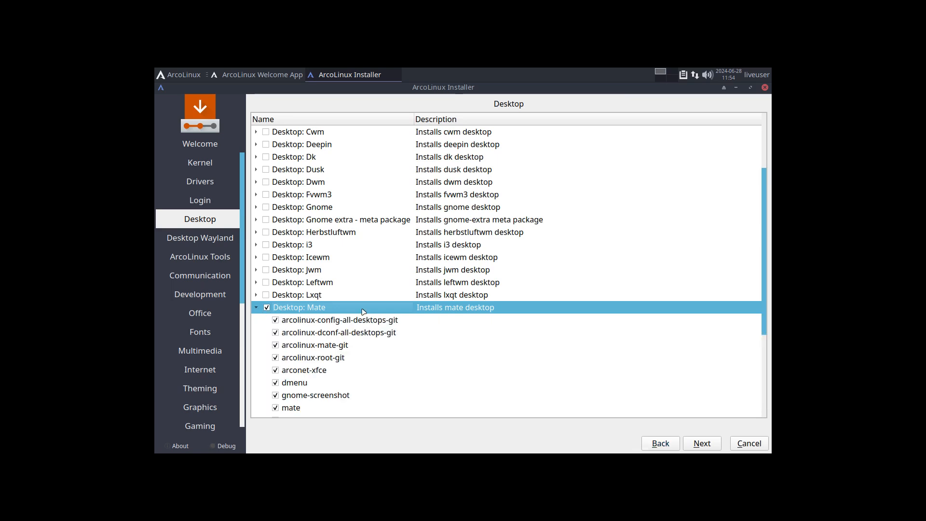
pyautogui.scroll(-3, 368, 316)
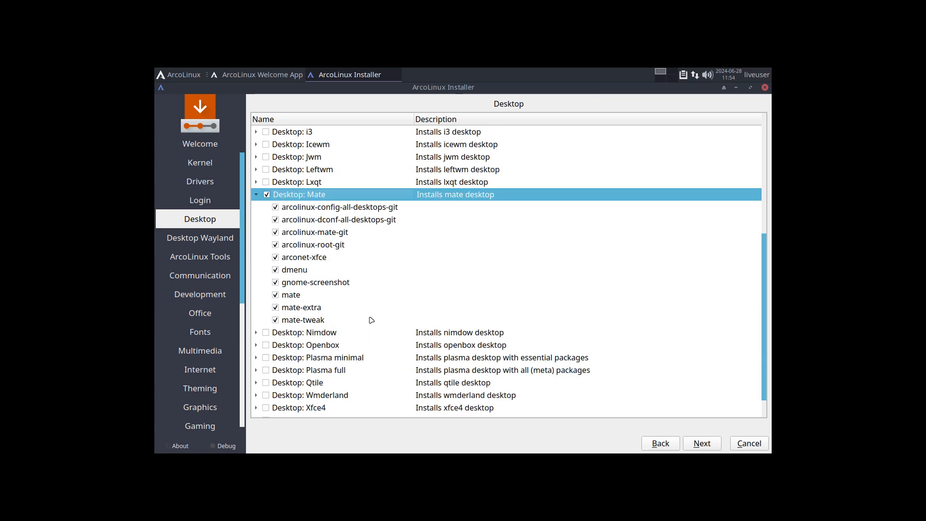
pyautogui.click(292, 296)
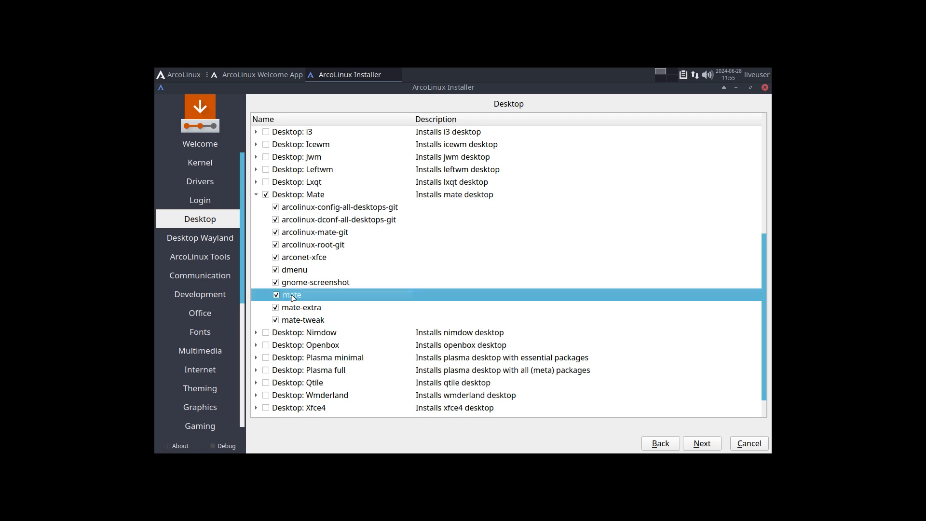
pyautogui.click(297, 311)
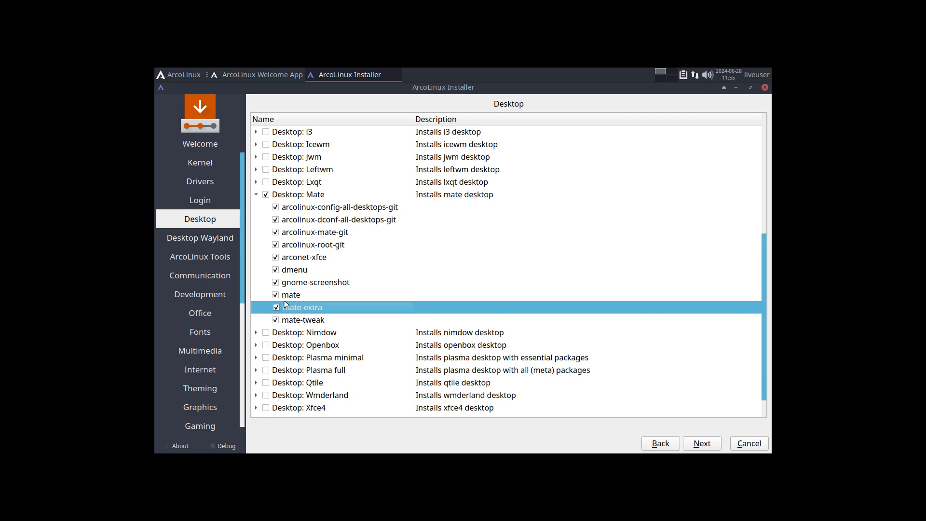
pyautogui.click(309, 321)
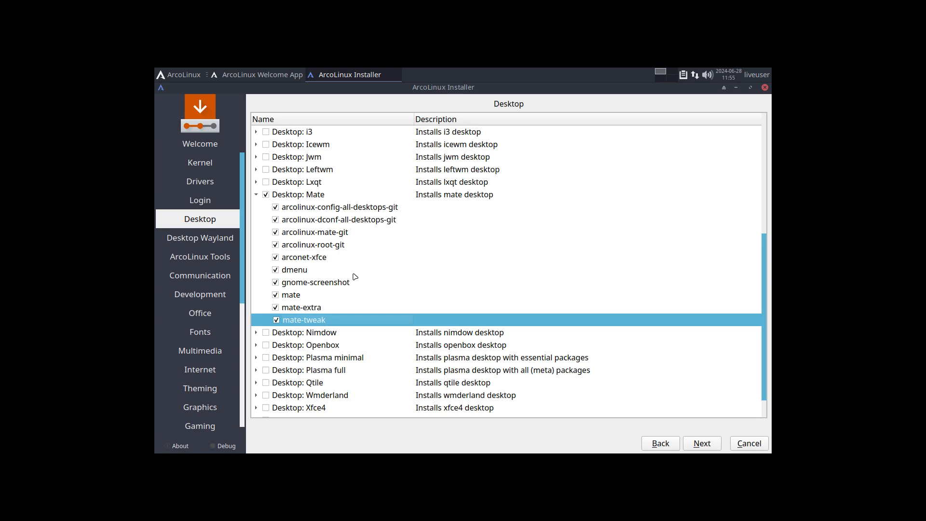
pyautogui.click(703, 444)
# Step: Skip ArcoLinux Tools, Office, Theming, Utilities and other package pages unchanged, reaching the Keyboard page
pyautogui.click(703, 444)
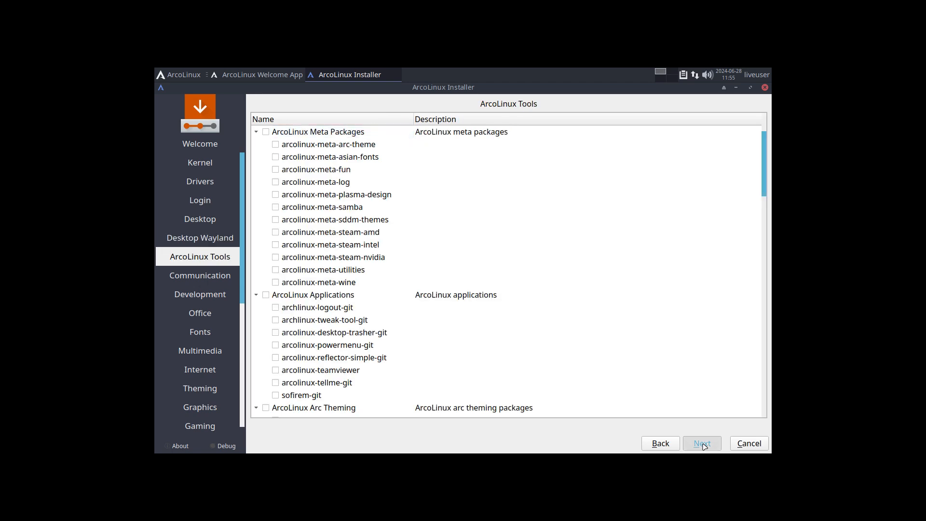
pyautogui.click(703, 444)
pyautogui.click(702, 444)
pyautogui.click(702, 444)
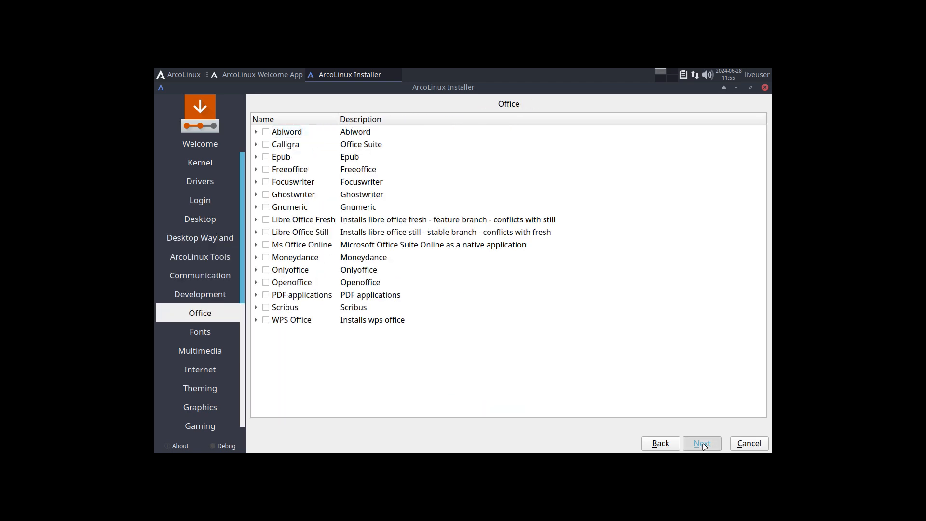
pyautogui.click(702, 444)
pyautogui.click(703, 444)
pyautogui.click(702, 443)
pyautogui.click(702, 444)
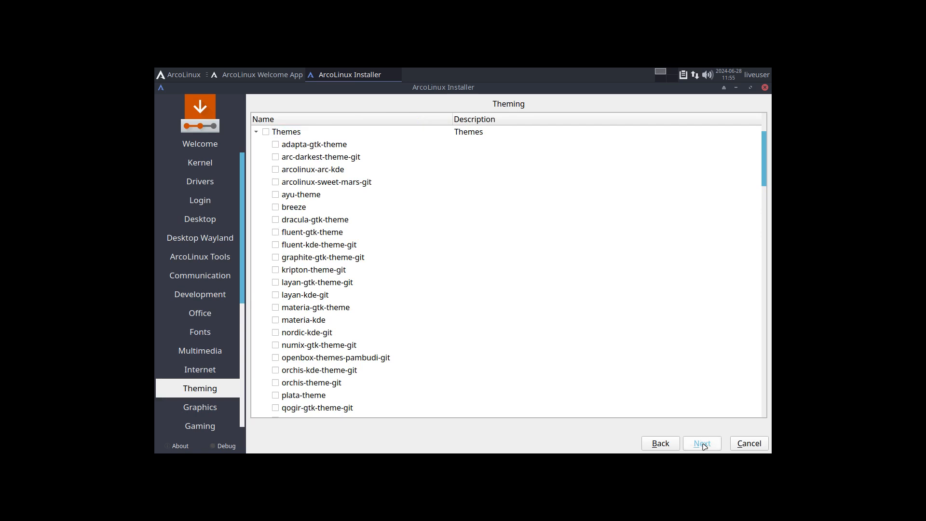
pyautogui.click(703, 444)
pyautogui.click(702, 444)
pyautogui.click(702, 444)
pyautogui.click(703, 444)
pyautogui.click(702, 444)
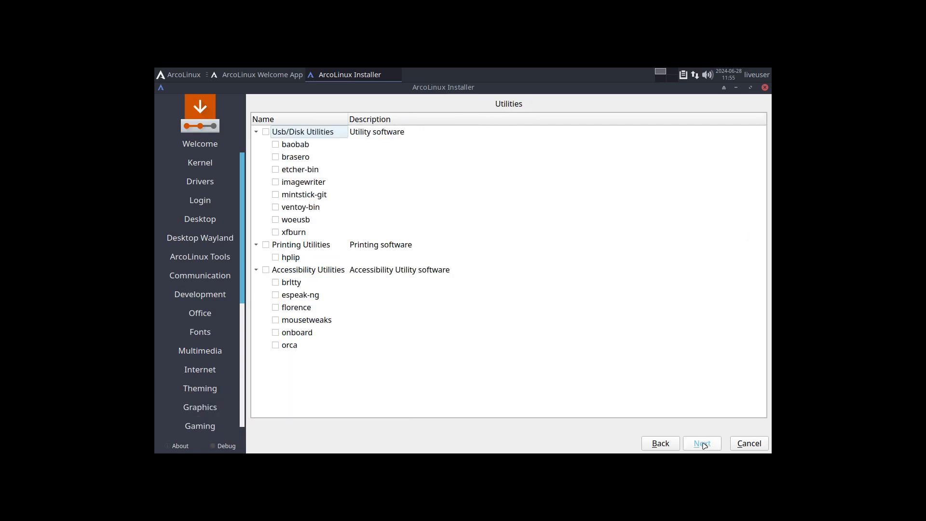
pyautogui.click(702, 443)
pyautogui.click(702, 444)
pyautogui.click(702, 444)
pyautogui.click(703, 444)
pyautogui.scroll(7, 312, 333)
# Step: Choose the Belgian layout, then install alongside, shrinking /dev/sda2 for a 17510MiB ArcoLinux partition
pyautogui.click(299, 369)
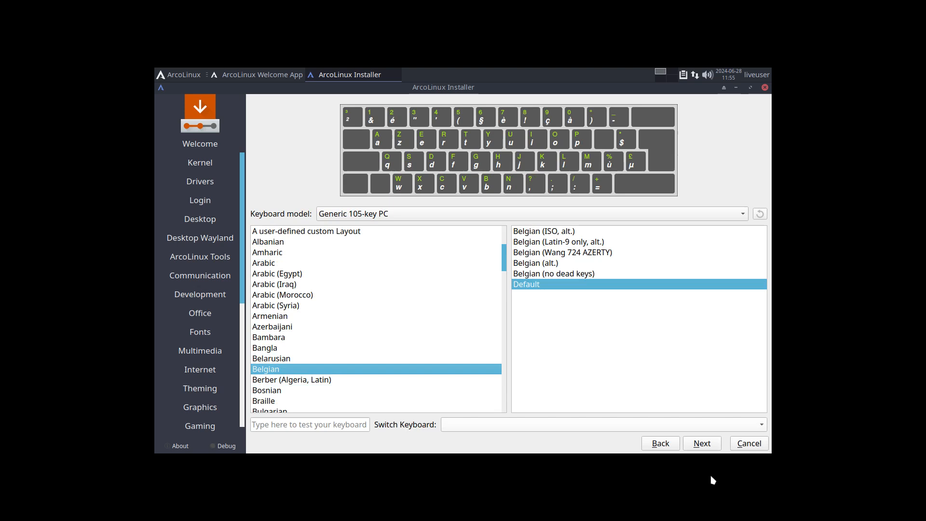
pyautogui.click(703, 443)
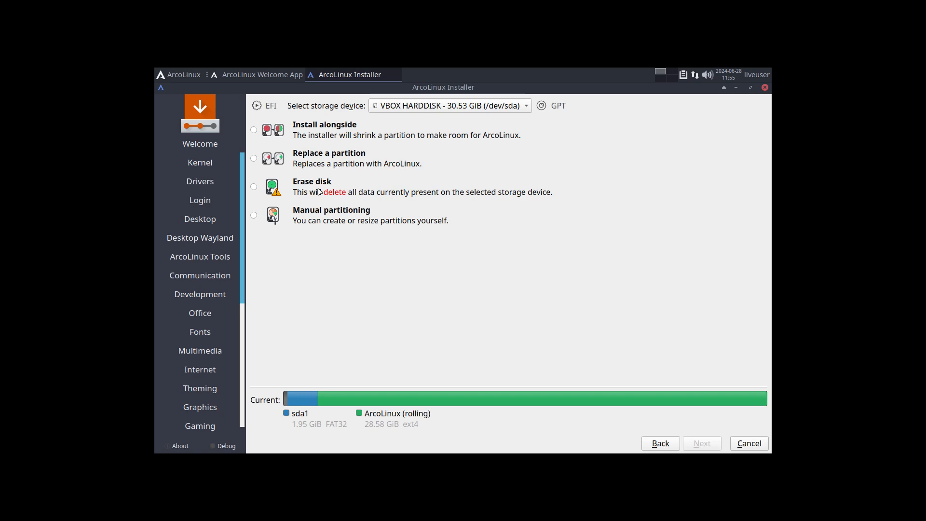
pyautogui.click(340, 138)
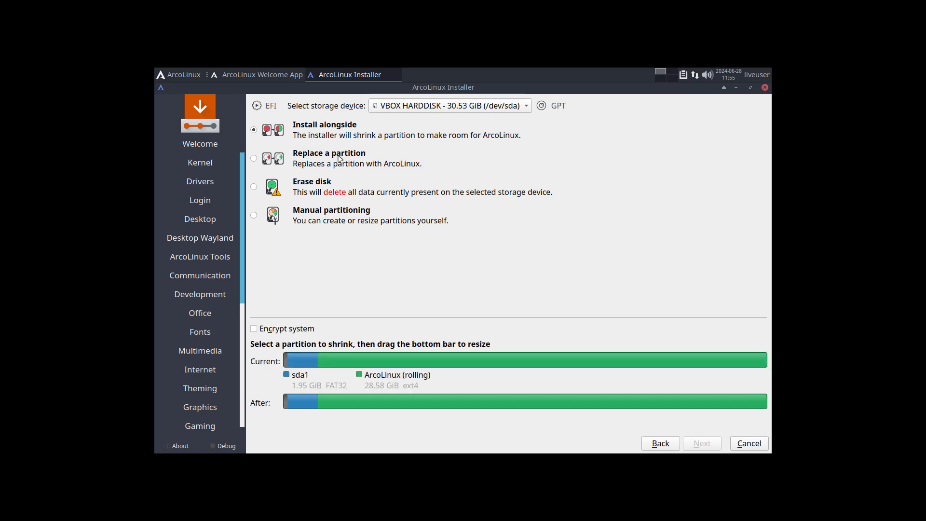
pyautogui.click(519, 362)
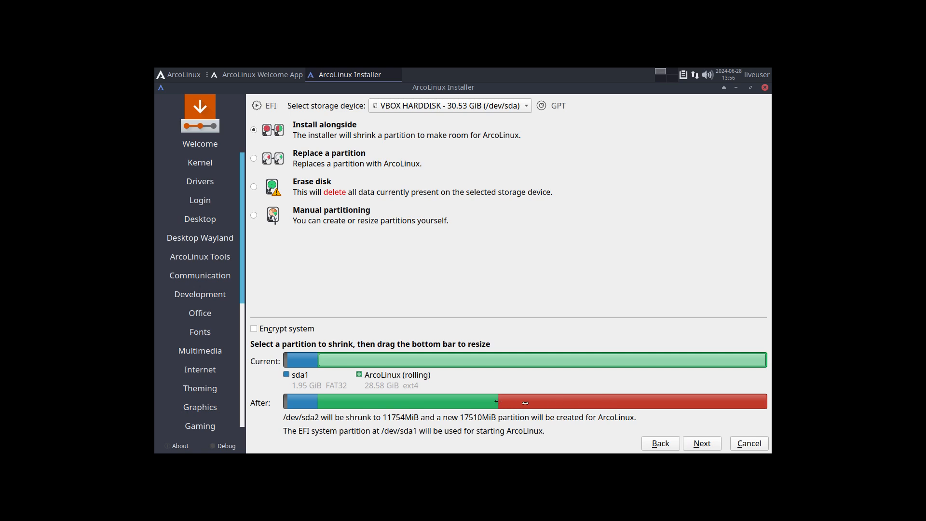
pyautogui.moveTo(498, 402); pyautogui.dragTo(521, 407)
# Step: Enter the user's name and password, enabling auto-login and the same password for administrator
pyautogui.click(704, 444)
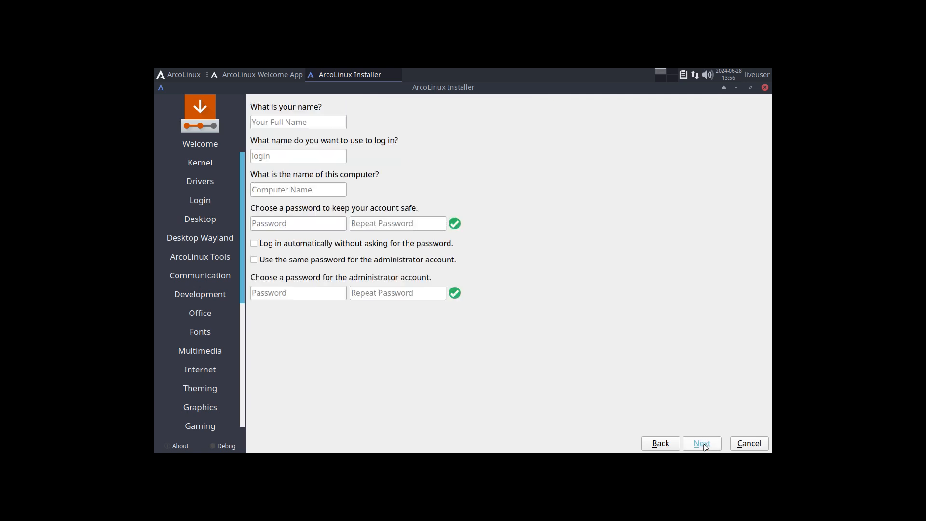
pyautogui.write('erik')
pyautogui.press('Tab')
pyautogui.press('Tab')
pyautogui.press('Tab')
pyautogui.press('Tab')
pyautogui.press('Tab')
pyautogui.press('space')
pyautogui.press('Tab')
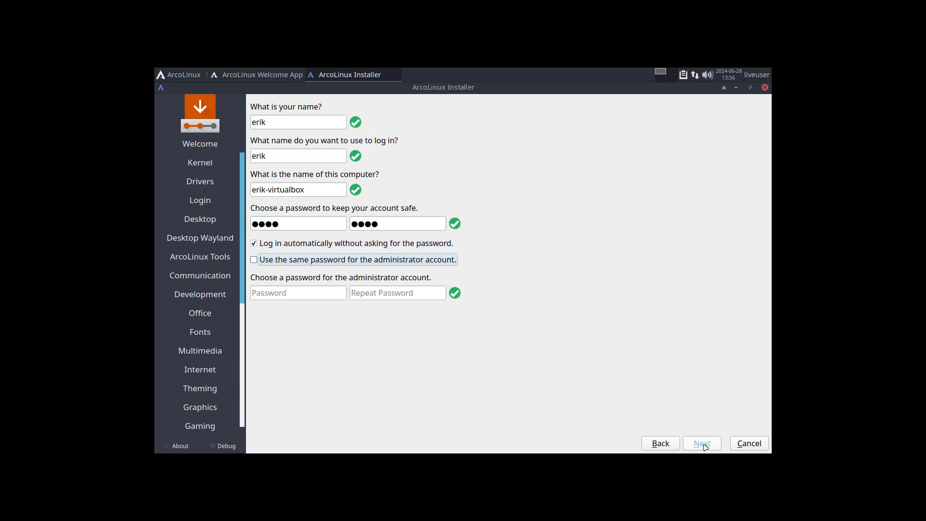
pyautogui.press('space')
# Step: Start the installation with Install Now, then switch to an empty workspace
pyautogui.click(720, 443)
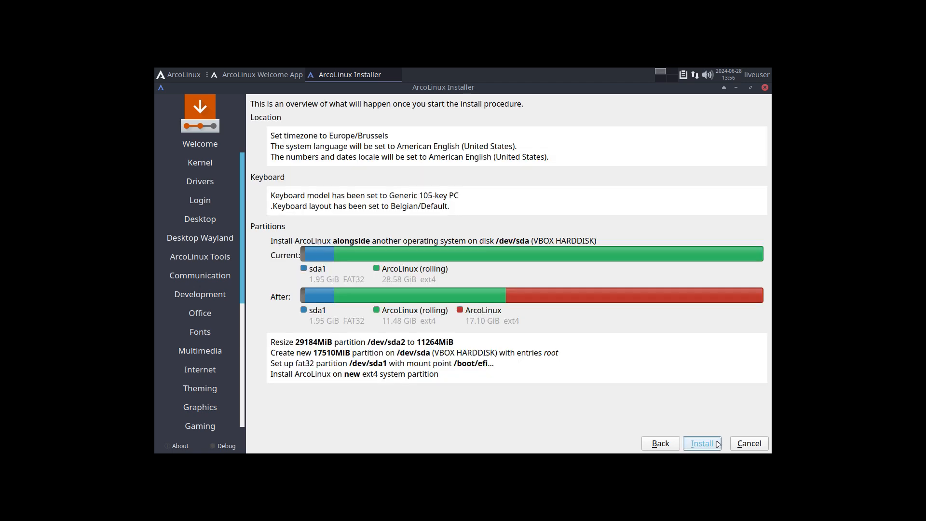
pyautogui.click(691, 439)
pyautogui.click(512, 274)
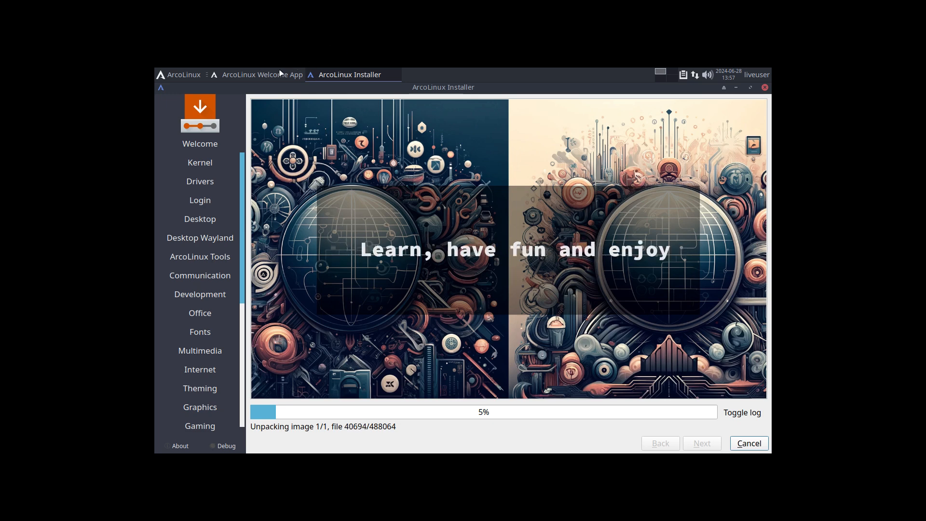
pyautogui.click(659, 78)
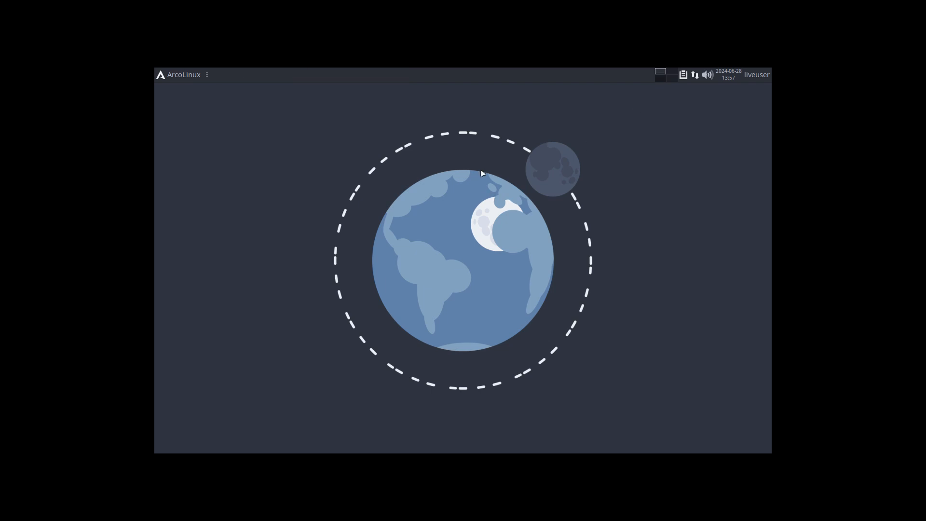
# Step: Browse the Office category of the application menu, then close the menu
pyautogui.click(172, 75)
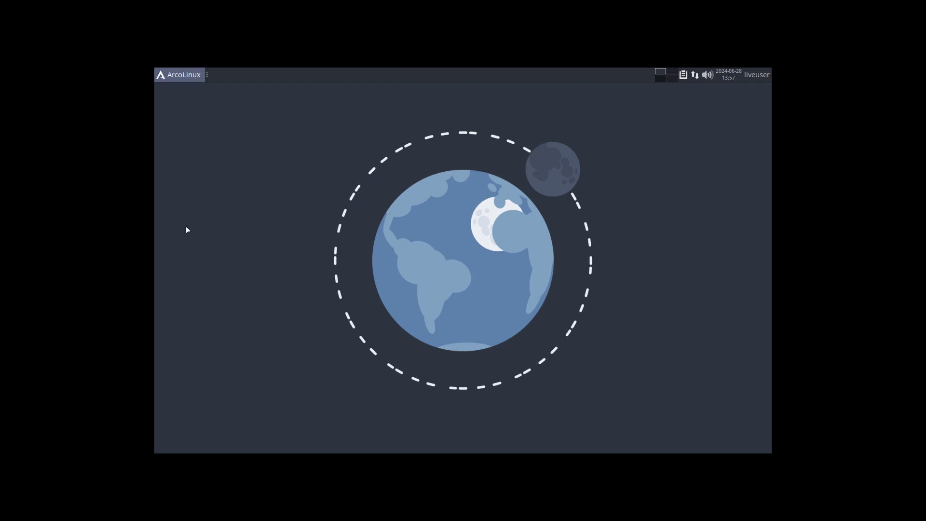
pyautogui.click(189, 264)
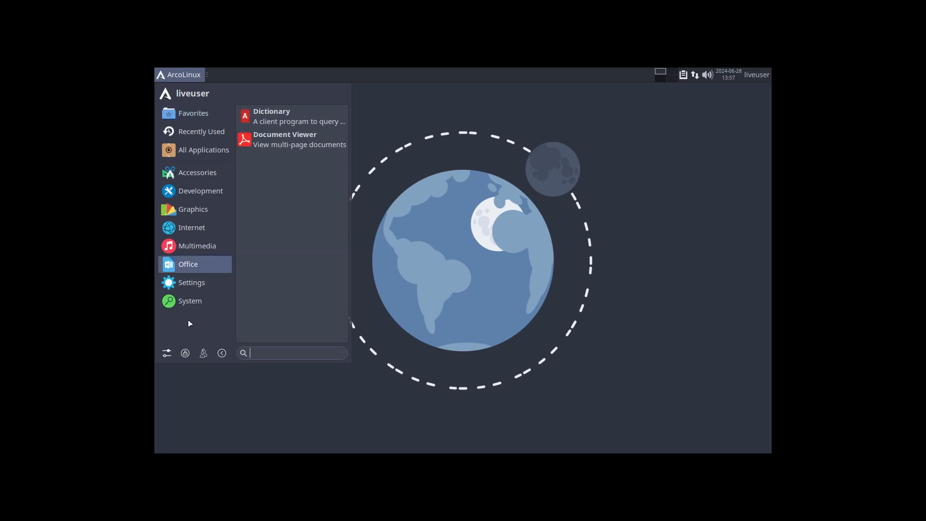
pyautogui.click(168, 354)
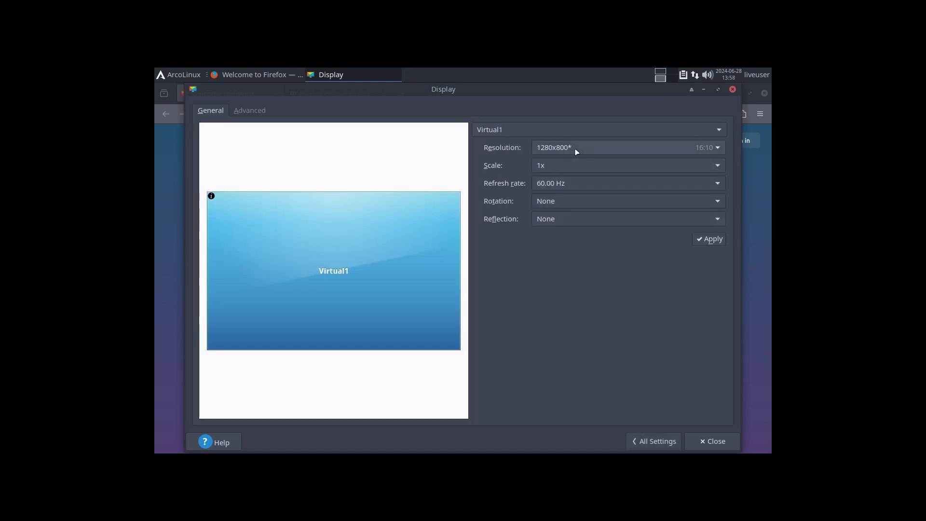
# Step: Apply a 1920x1080 screen resolution, keep the new configuration, and close display settings
pyautogui.click(574, 149)
pyautogui.click(577, 284)
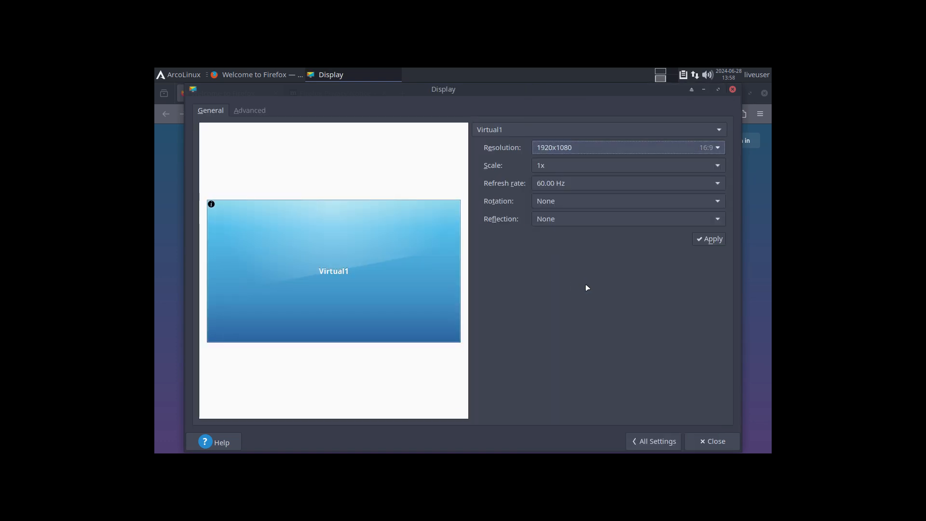
pyautogui.click(709, 240)
pyautogui.click(417, 289)
pyautogui.click(559, 373)
pyautogui.click(295, 46)
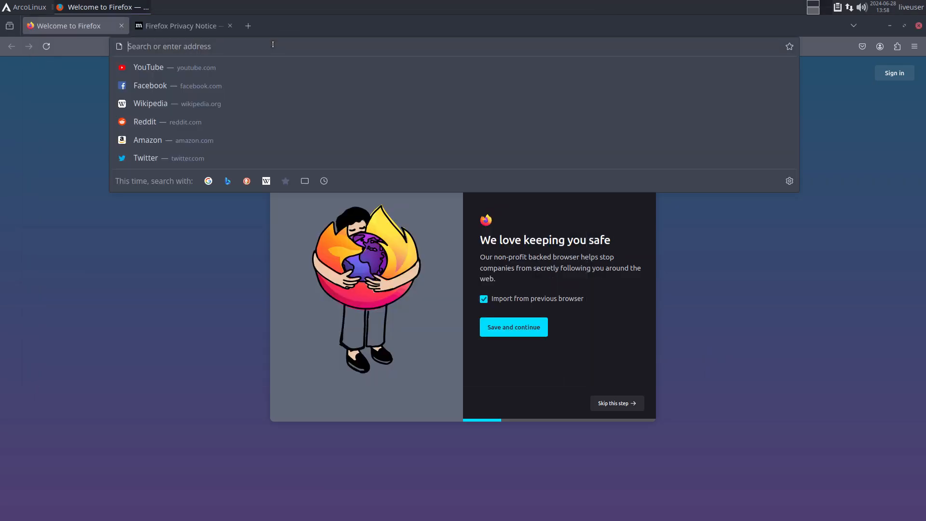
# Step: Load arcolinuxd.com in the first Firefox tab
pyautogui.write('arcolinuxd.com')
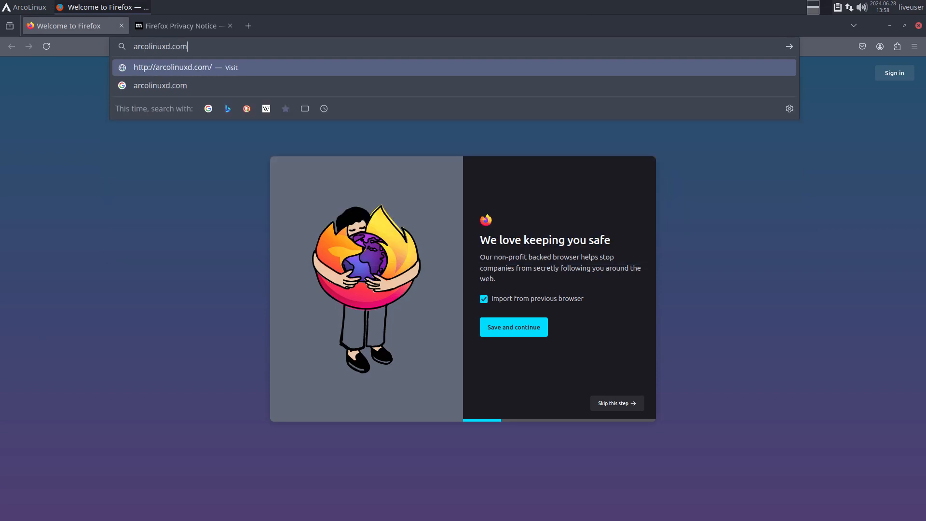
pyautogui.press('Return')
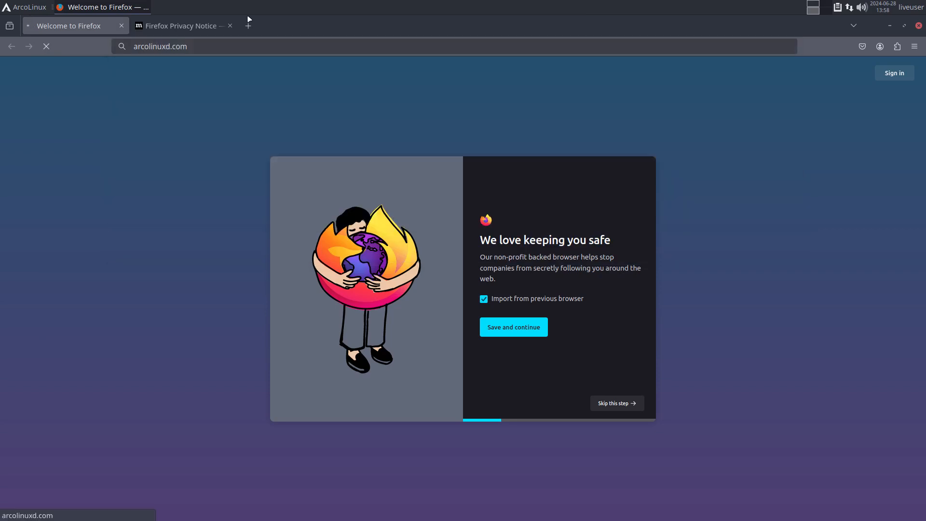
pyautogui.click(197, 27)
# Step: Search the web for 'arch wiki mate' and open the MATE - ArchWiki result
pyautogui.click(202, 46)
pyautogui.write('a')
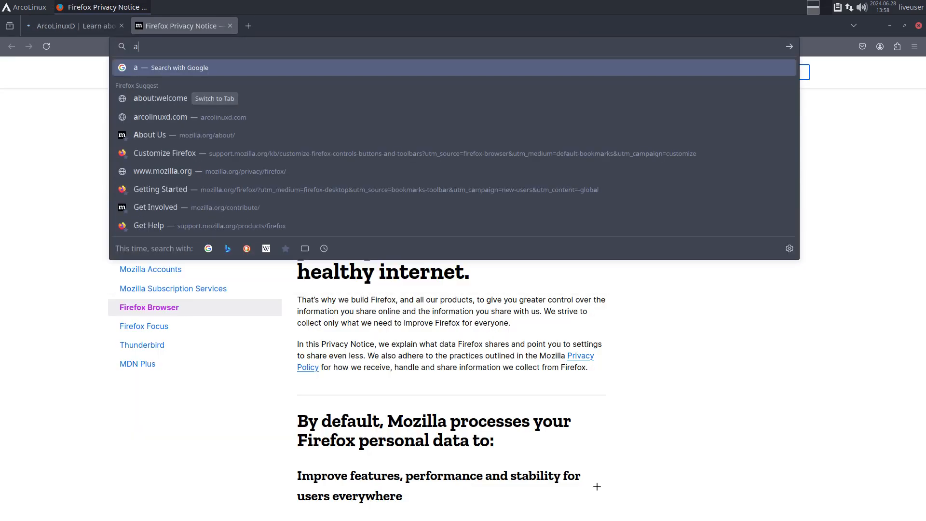
pyautogui.write('d')
pyautogui.press('BackSpace')
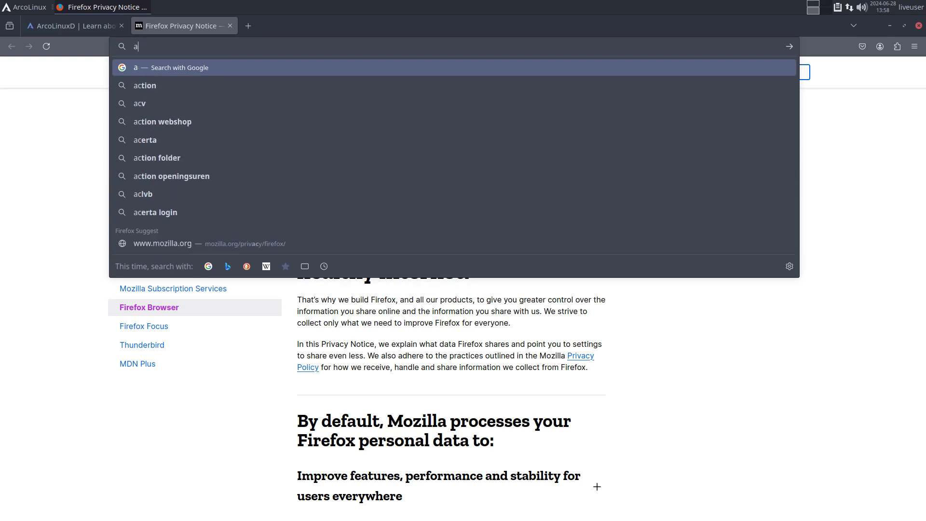
pyautogui.write('rch wiki mate')
pyautogui.press('Return')
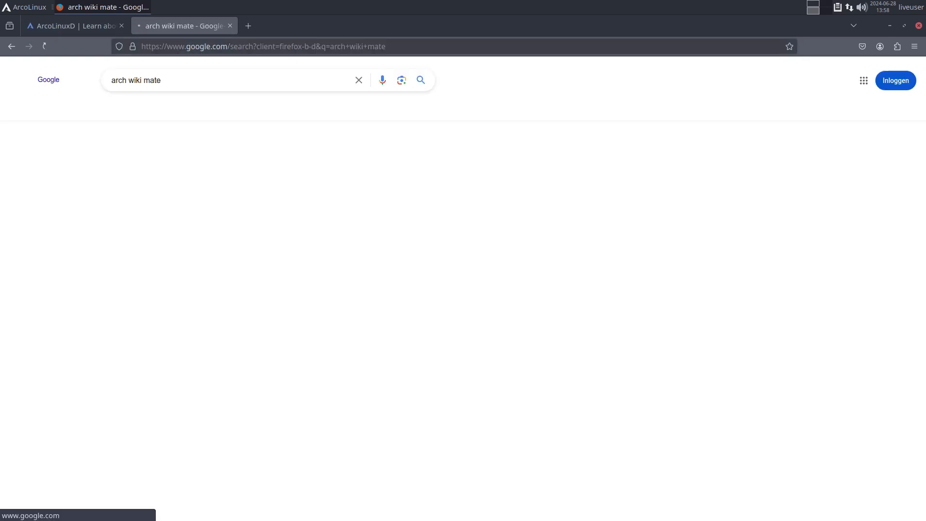
pyautogui.click(540, 431)
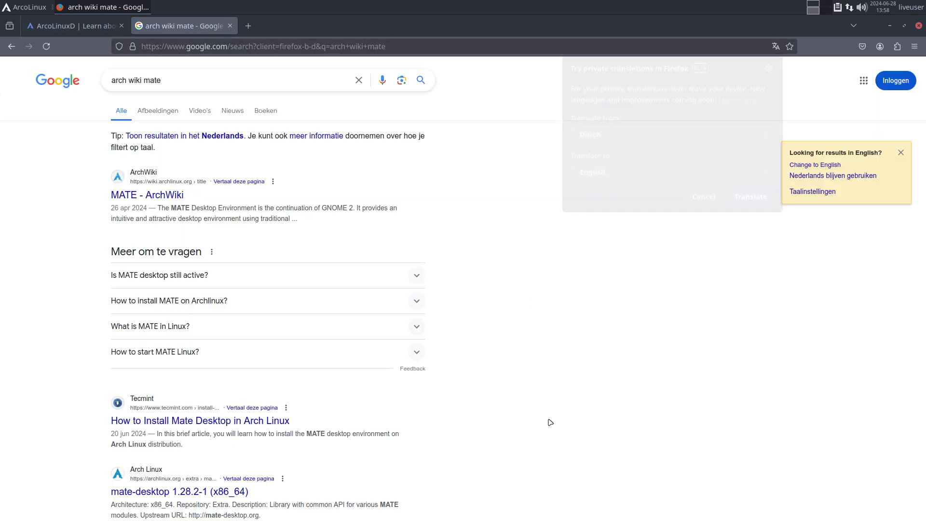
pyautogui.click(147, 195)
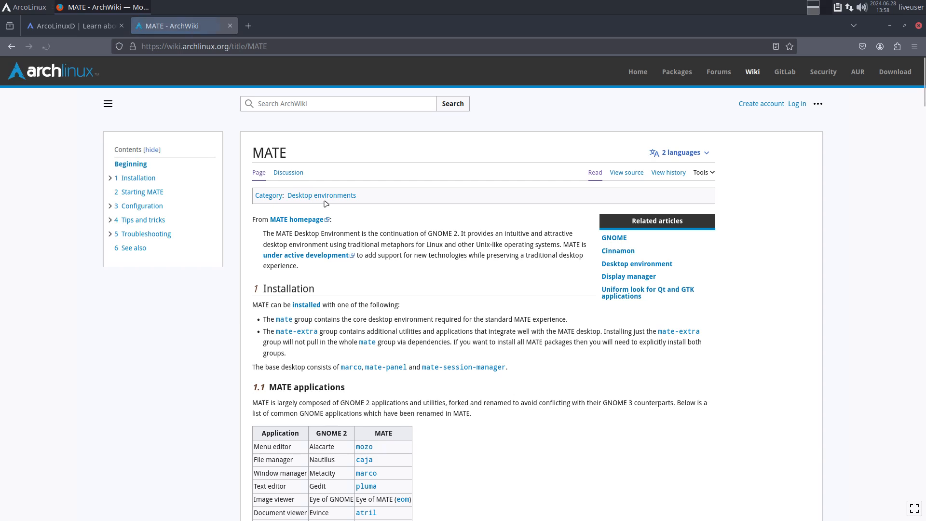
# Step: Open ArcoLinuxD's Phases > Phase 2 > Mate article listing and accept all cookies
pyautogui.click(82, 26)
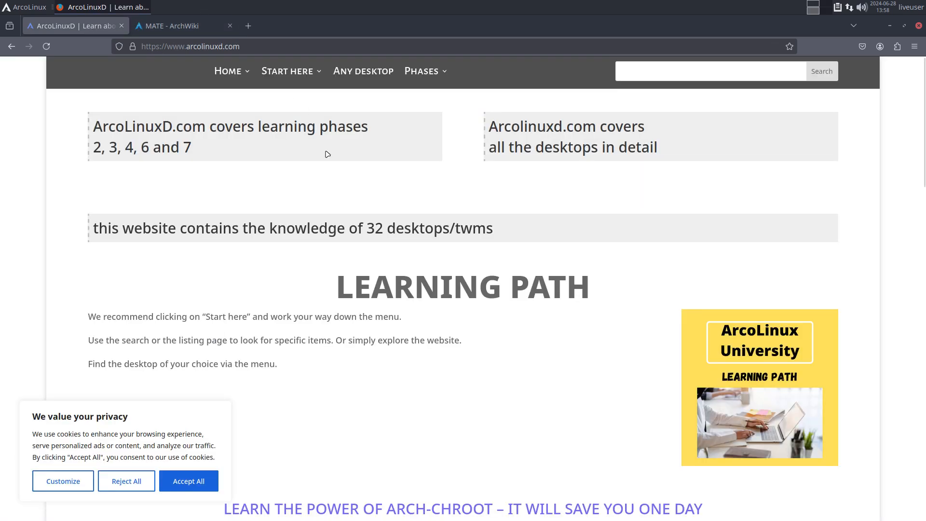
pyautogui.moveTo(422, 72)
pyautogui.moveTo(437, 139)
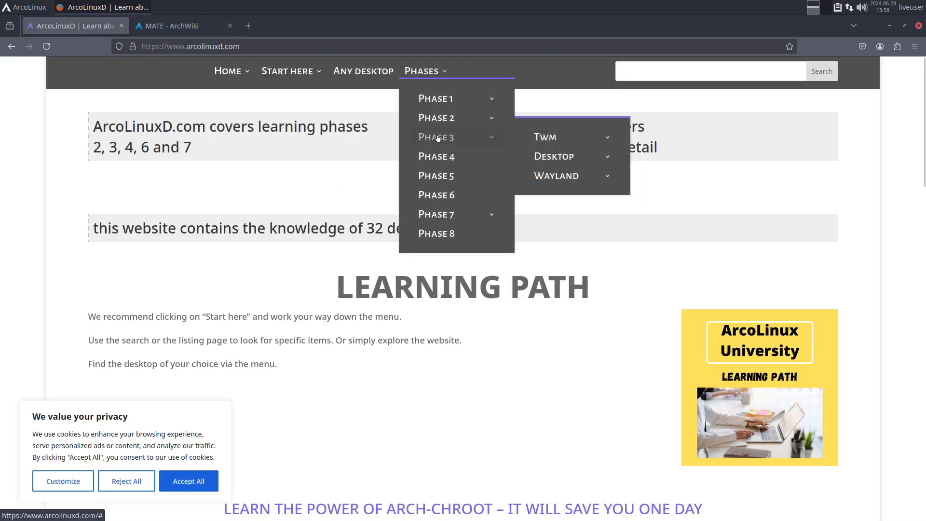
pyautogui.moveTo(453, 120)
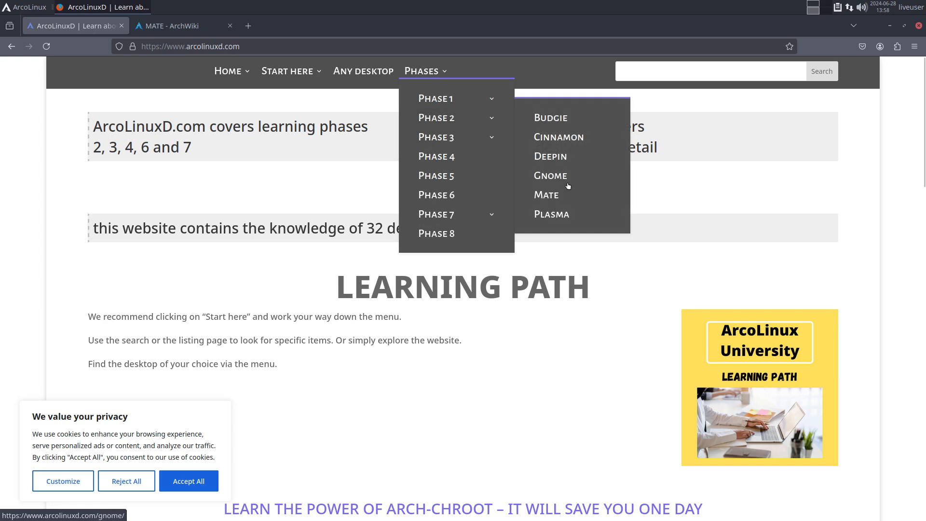
pyautogui.click(547, 195)
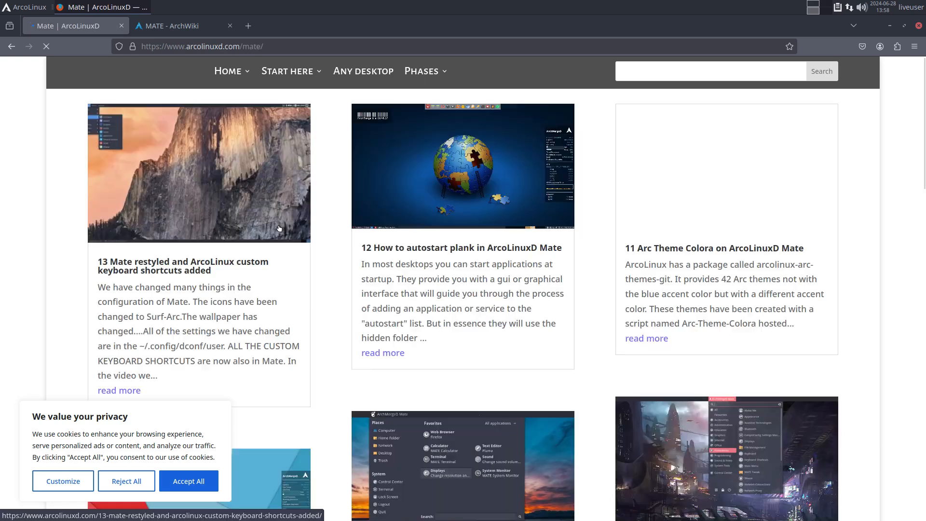
pyautogui.click(212, 482)
# Step: Zoom out and scroll the Mate articles, reset zoom, then return to the ArchWiki tab
pyautogui.hotkey('ctrl', '-')
pyautogui.hotkey('ctrl', '-')
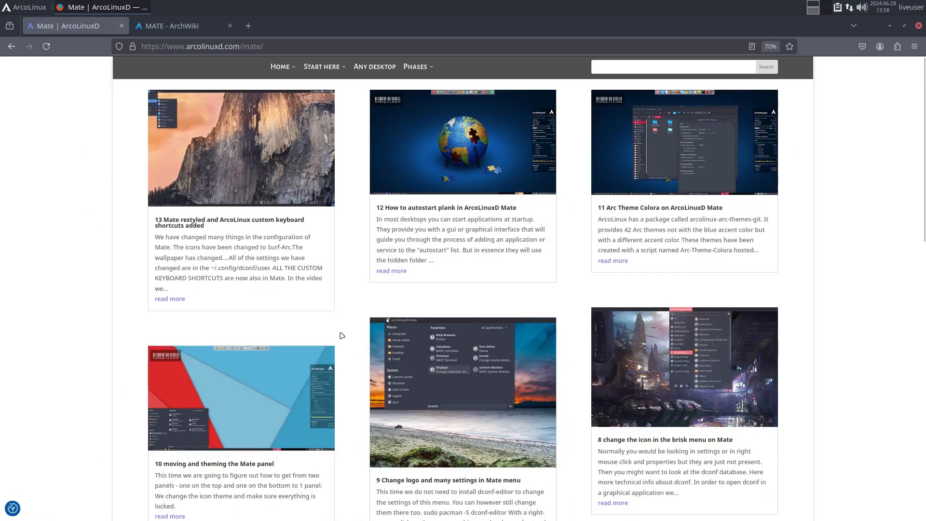
pyautogui.hotkey('ctrl', '-')
pyautogui.scroll(-10, 342, 335)
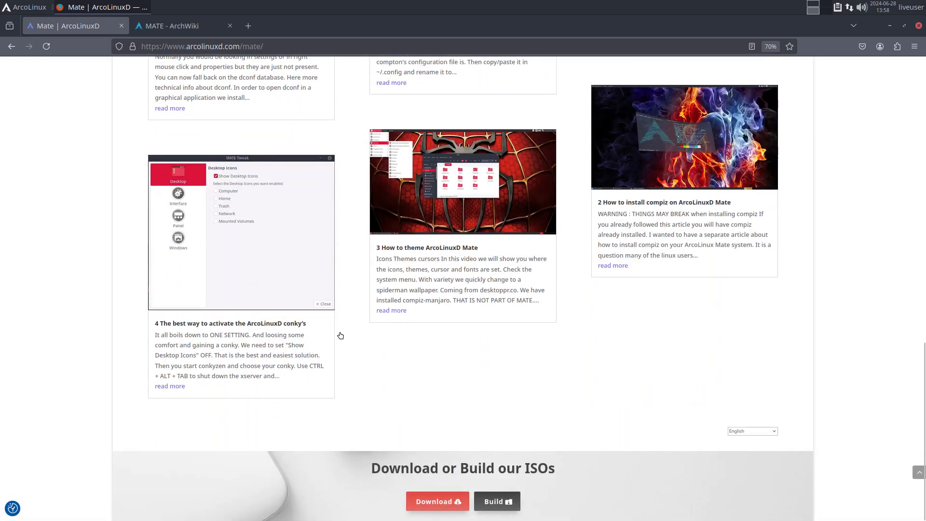
pyautogui.hotkey('ctrl', '0')
pyautogui.scroll(10, 342, 336)
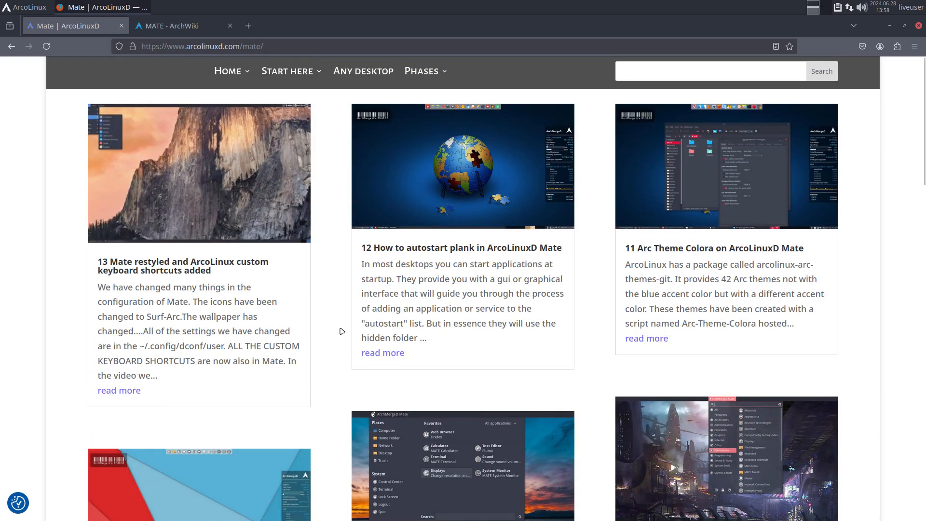
pyautogui.scroll(-10, 693, 347)
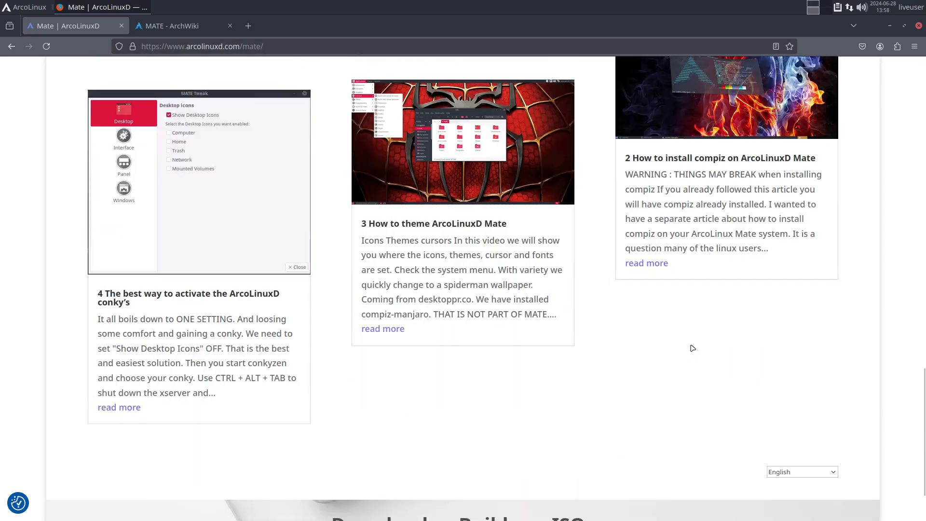
pyautogui.scroll(10, 693, 348)
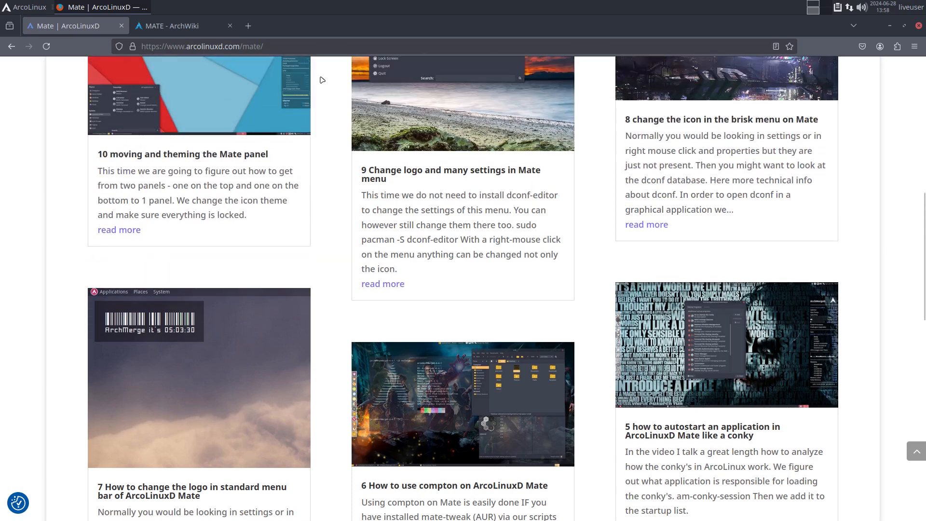
pyautogui.click(196, 30)
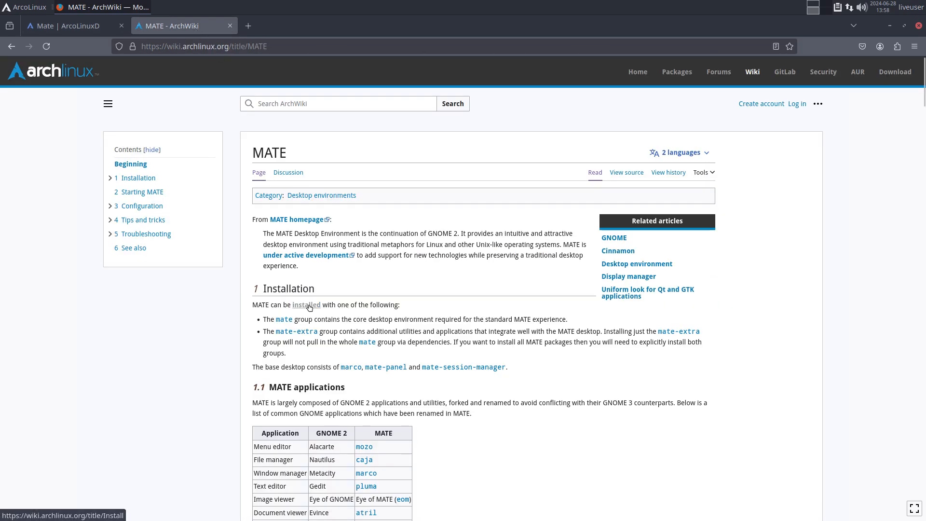
# Step: Open the mate-extra package group list and view it at 140% zoom
pyautogui.click(285, 334)
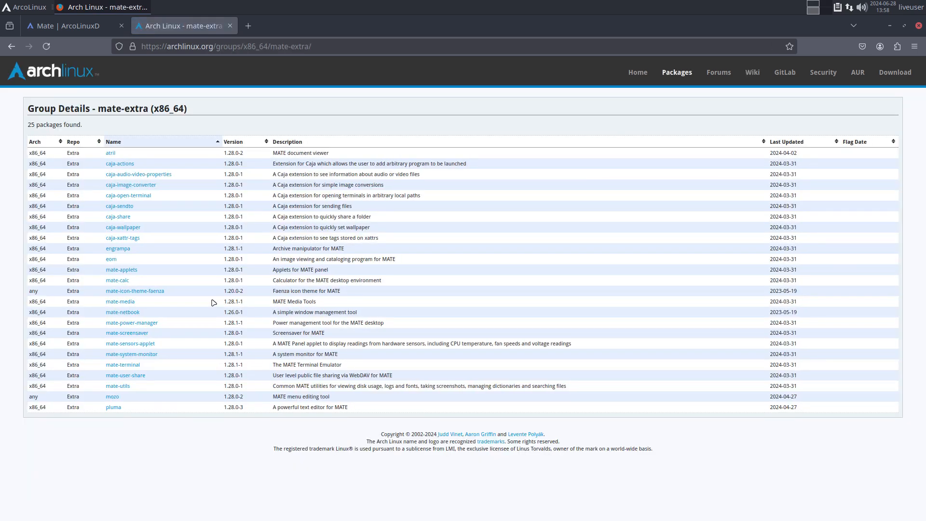
pyautogui.hotkey('ctrl', '+')
pyautogui.hotkey('ctrl', '+')
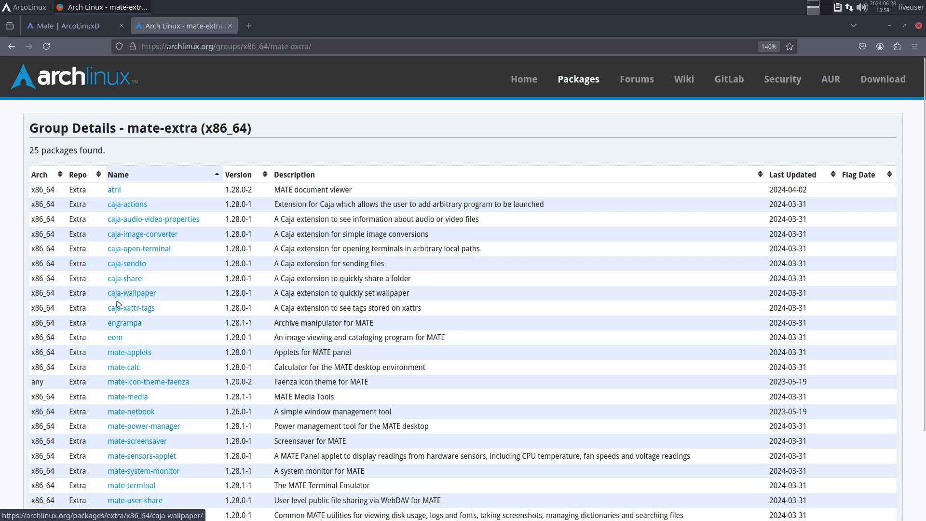
pyautogui.scroll(-3, 117, 312)
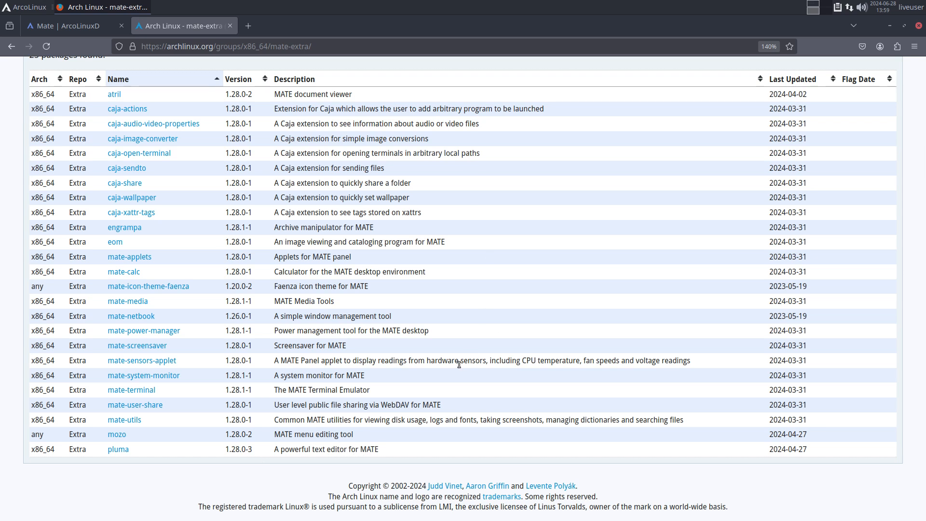
# Step: Go back to the ArchWiki MATE article and open the Arch Linux package search
pyautogui.click(65, 28)
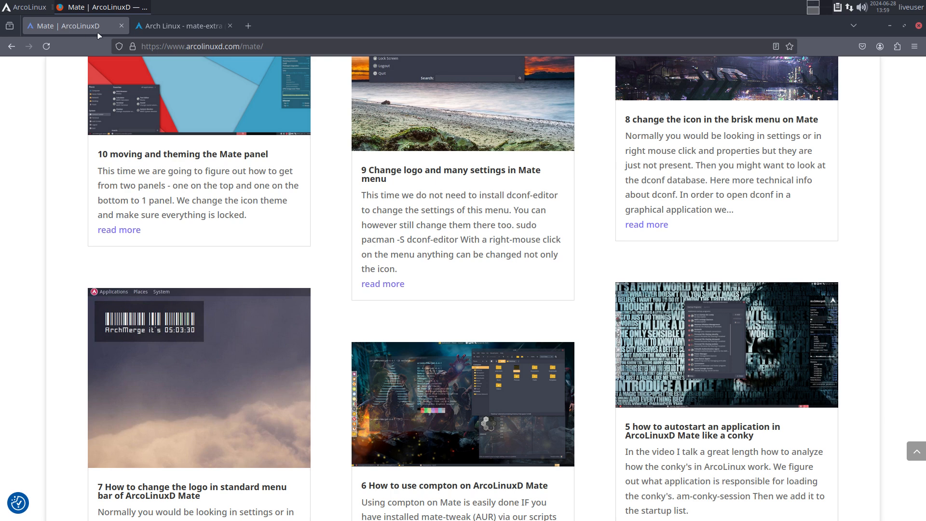
pyautogui.click(177, 30)
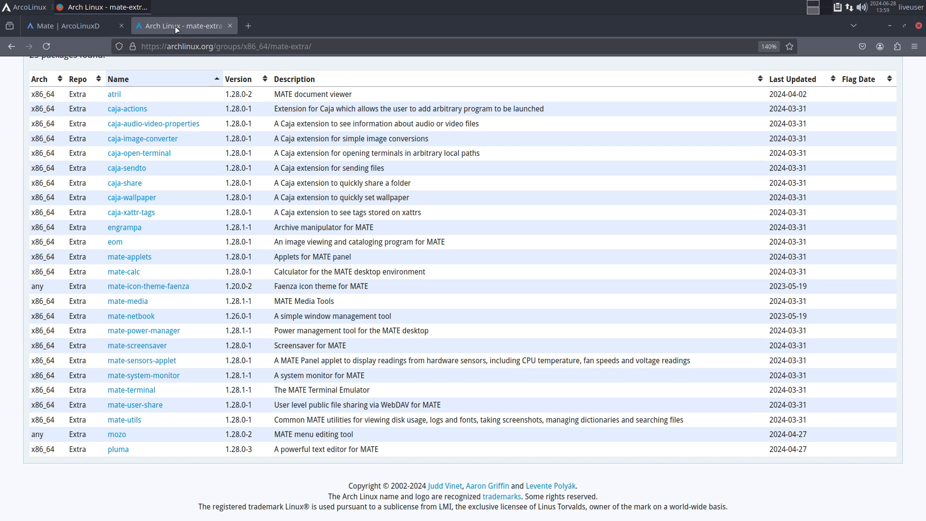
pyautogui.click(12, 46)
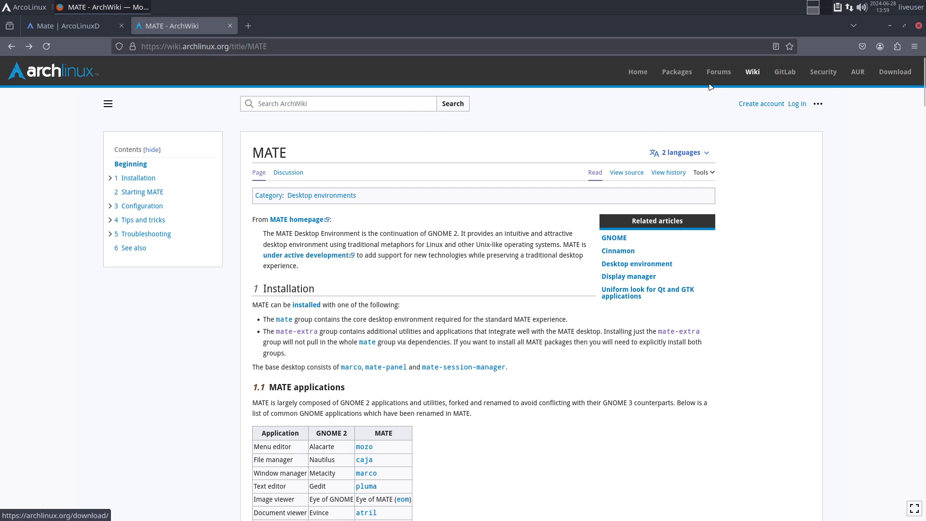
pyautogui.click(678, 72)
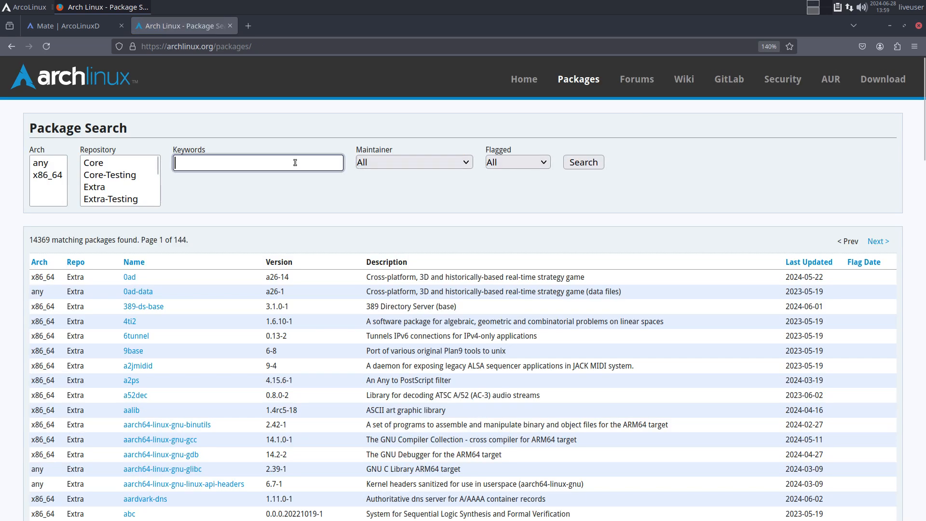
# Step: Search Arch packages for 'mate', scroll through the 83 results, then open the AUR home page
pyautogui.write('mate')
pyautogui.press('Return')
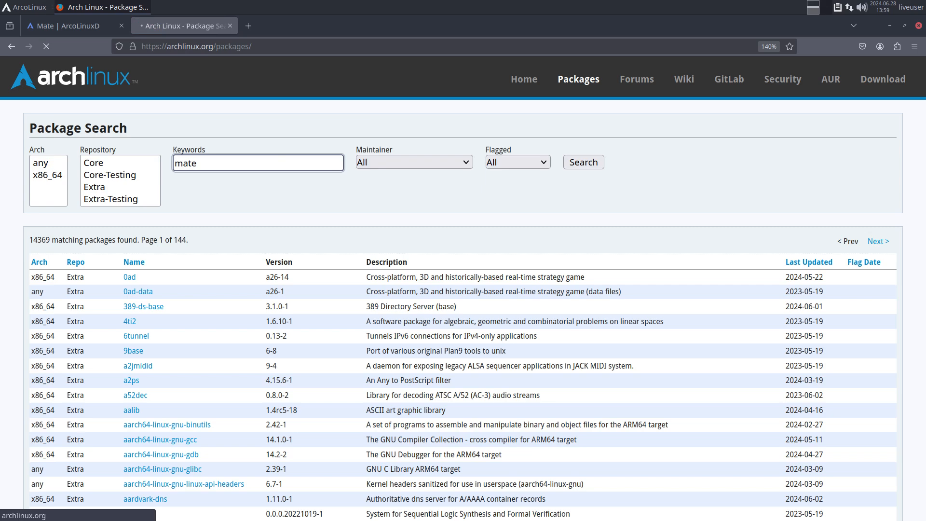
pyautogui.scroll(-15, 141, 263)
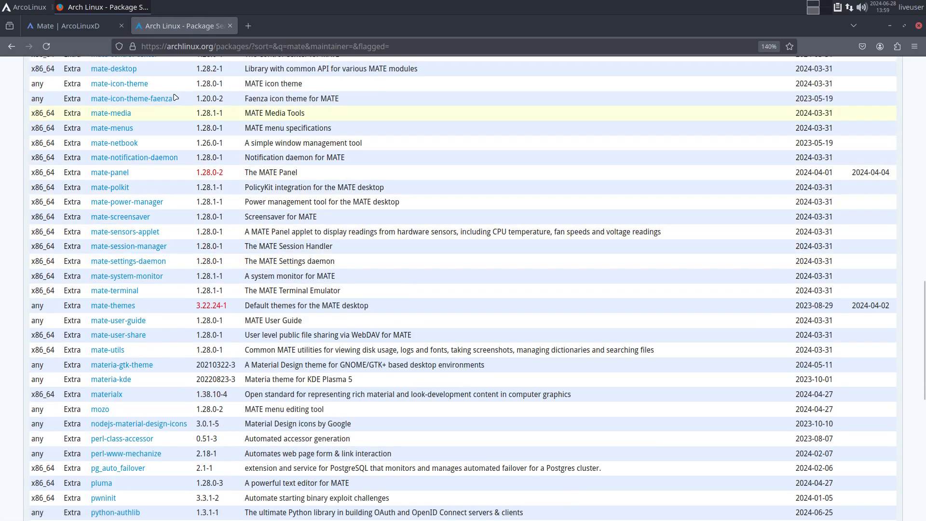
pyautogui.scroll(-5, 166, 171)
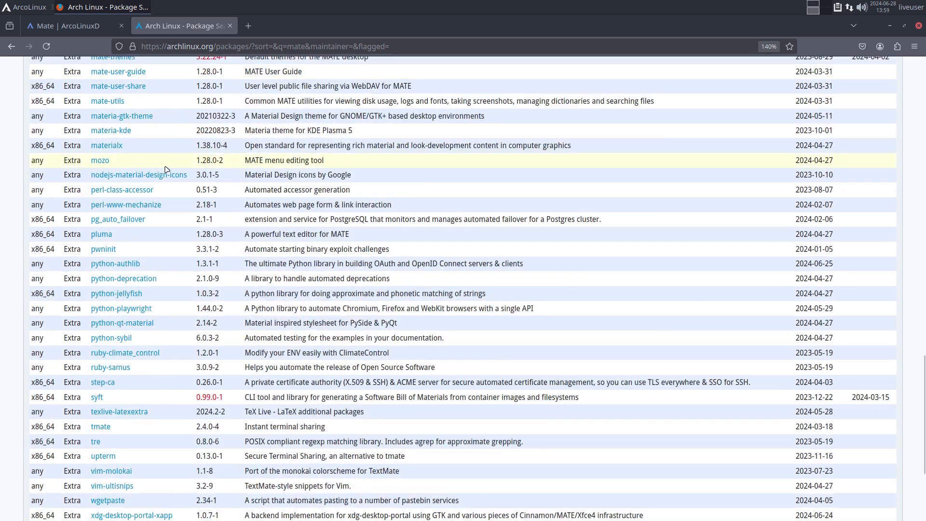
pyautogui.scroll(-4, 176, 176)
pyautogui.scroll(3, 168, 177)
pyautogui.scroll(-4, 168, 177)
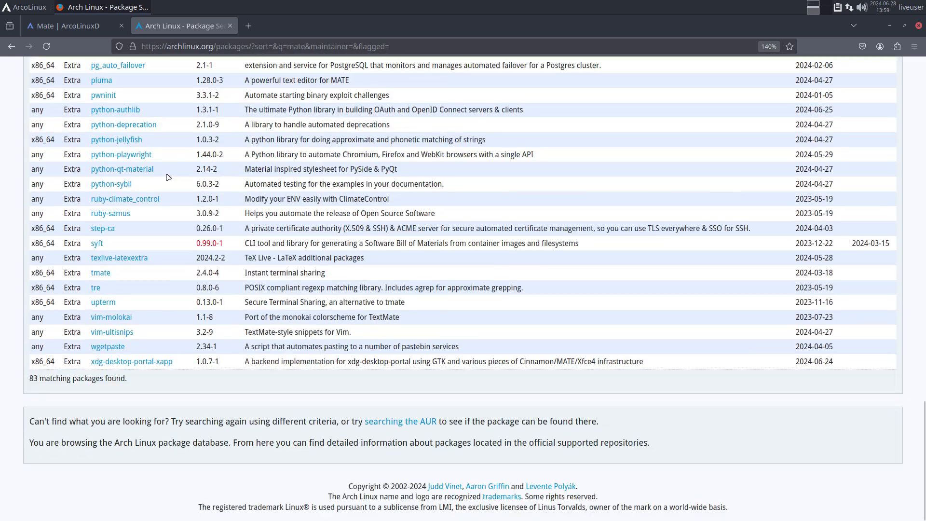
pyautogui.scroll(10, 168, 177)
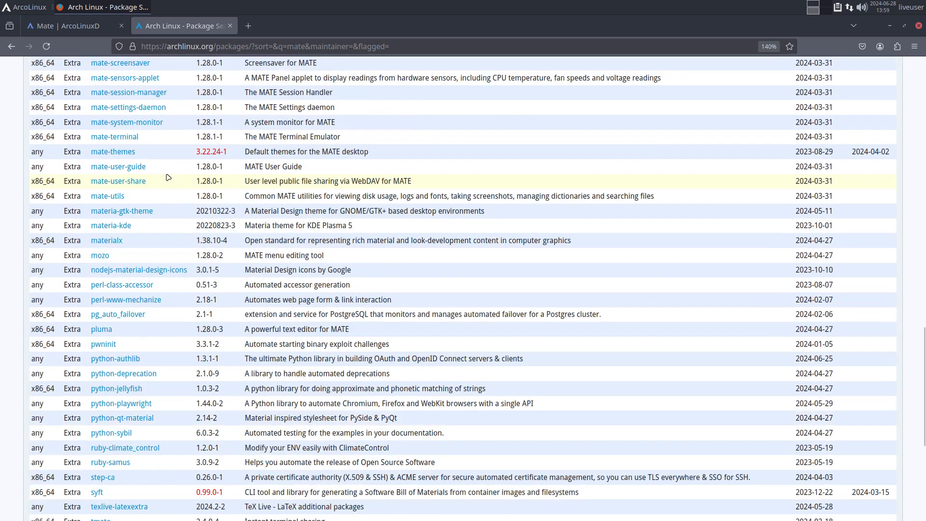
pyautogui.scroll(4, 169, 177)
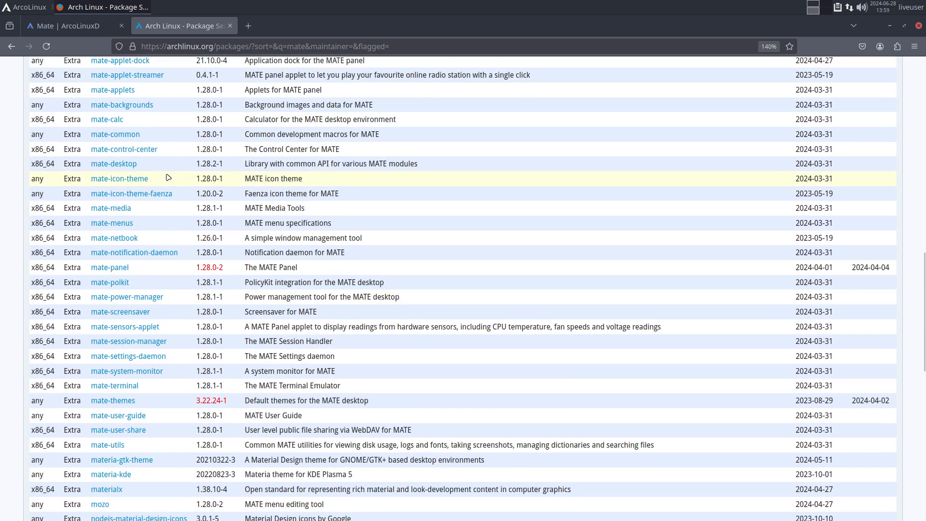
pyautogui.scroll(4, 168, 177)
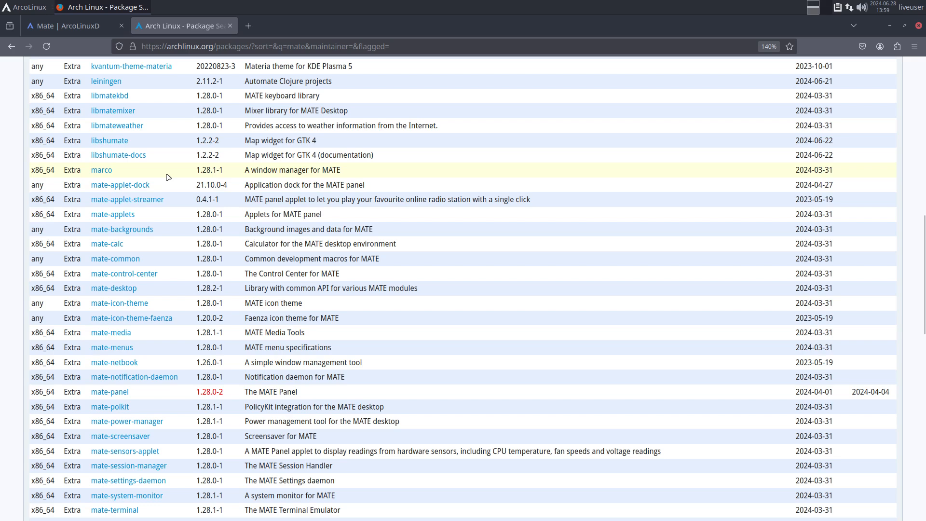
pyautogui.scroll(4, 168, 177)
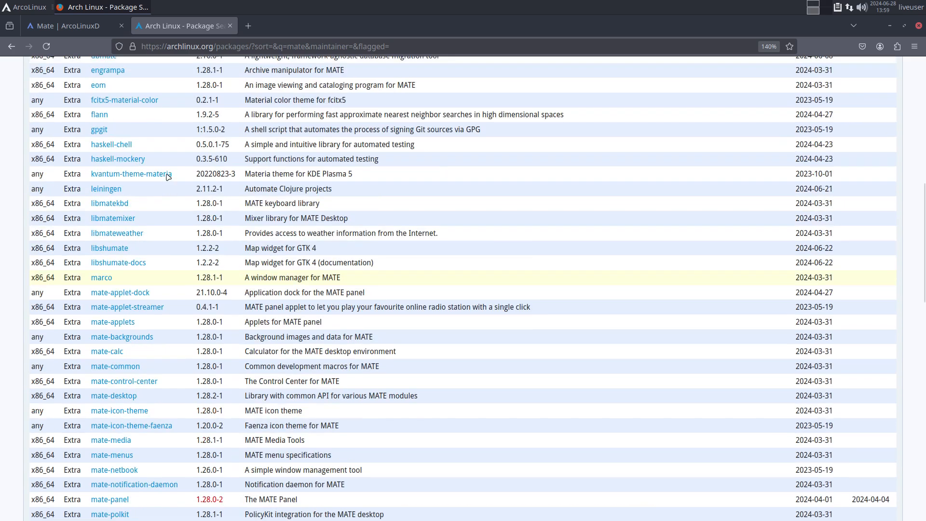
pyautogui.scroll(4, 168, 177)
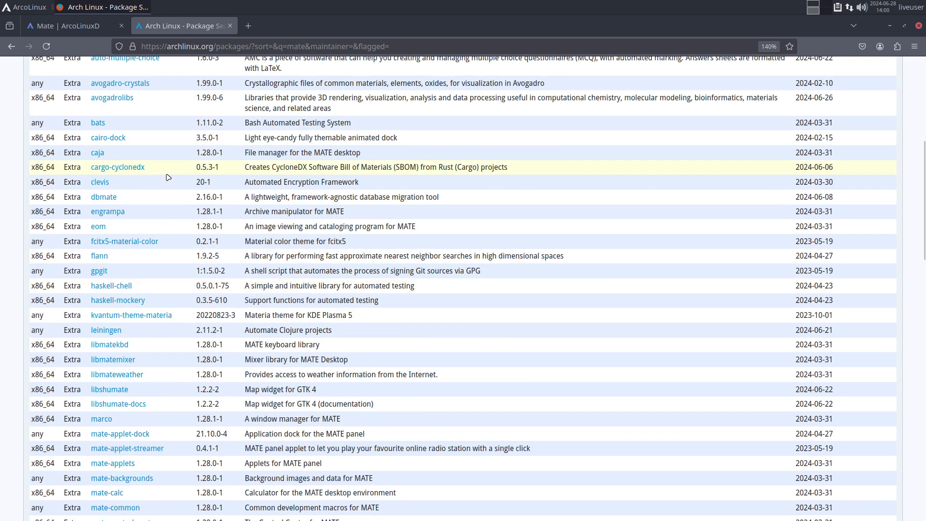
pyautogui.scroll(4, 168, 177)
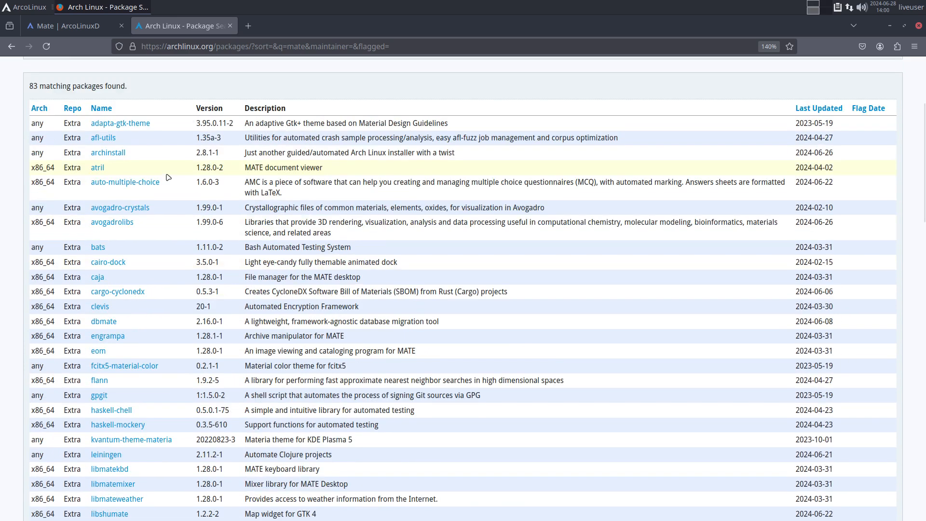
pyautogui.scroll(4, 168, 177)
pyautogui.scroll(1, 828, 131)
pyautogui.click(828, 79)
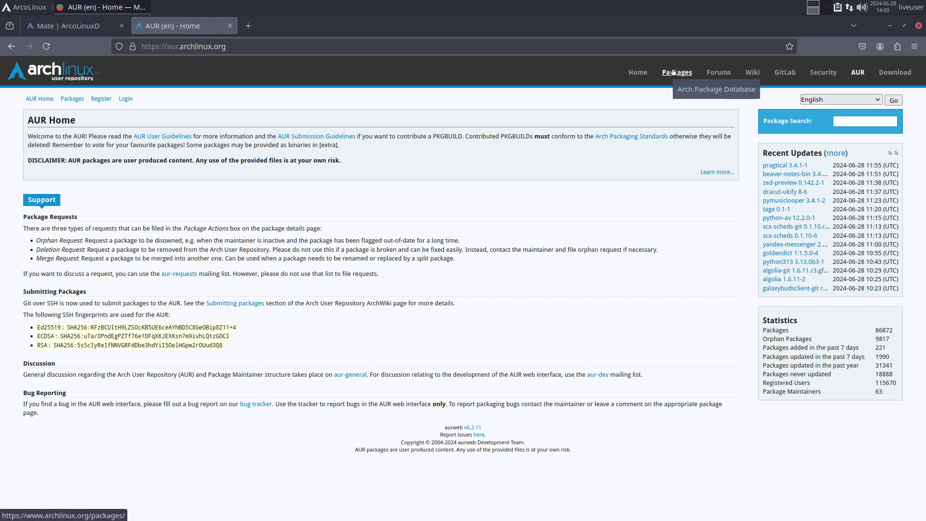
# Step: Search the AUR for 'mate', returning 816 packages
pyautogui.click(865, 120)
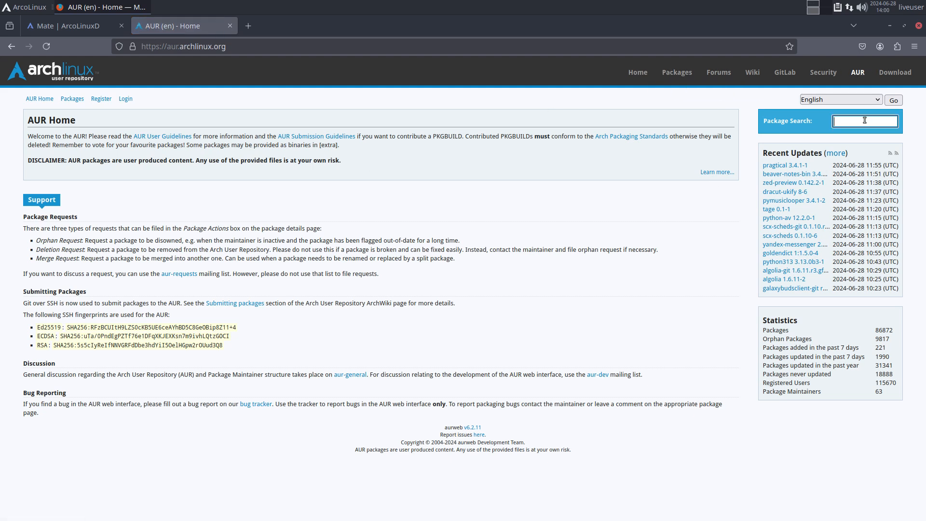
pyautogui.write('mate')
pyautogui.press('Return')
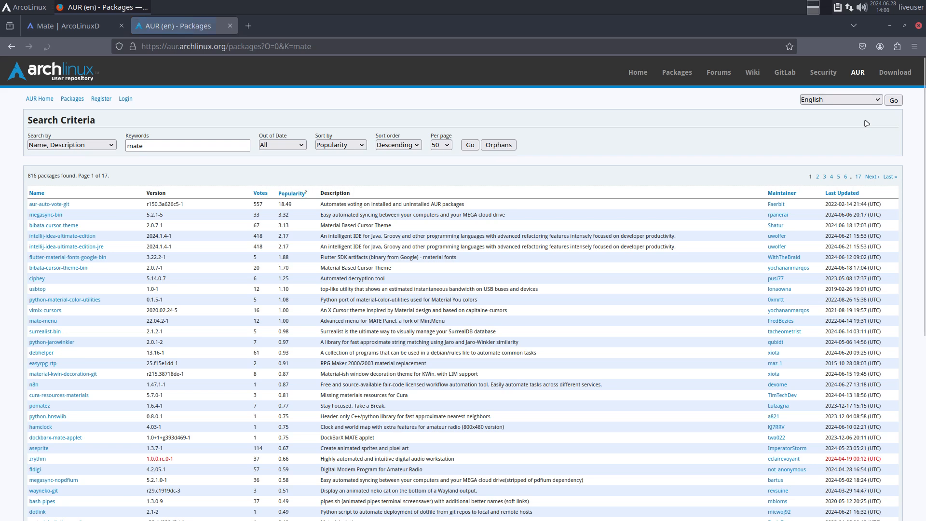
pyautogui.scroll(-5, 359, 229)
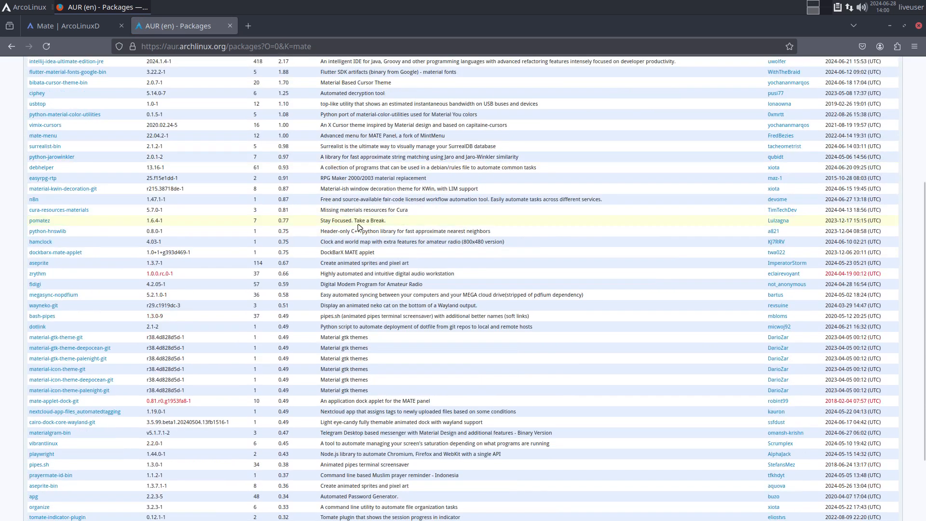
pyautogui.scroll(-1, 359, 228)
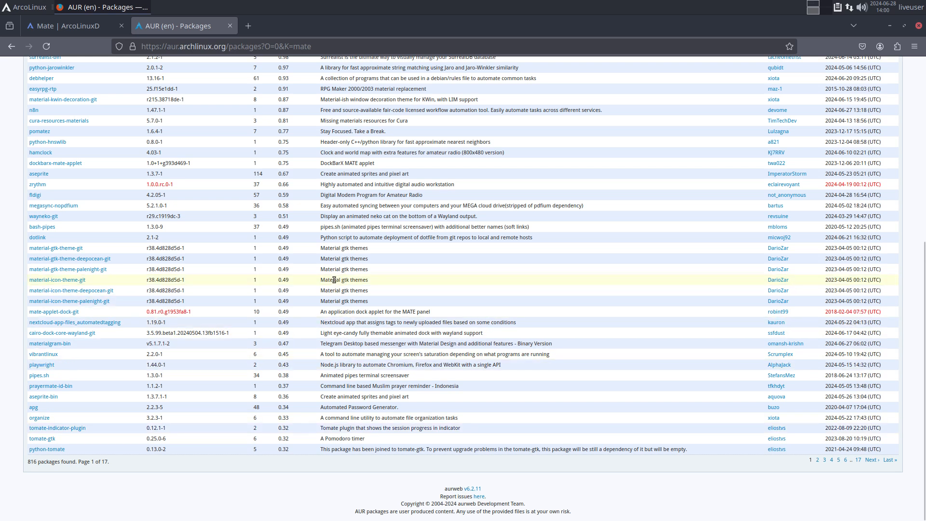
# Step: Highlight matches such as mate-menu, then show the full 92727-package AUR list
pyautogui.moveTo(334, 279); pyautogui.dragTo(320, 282)
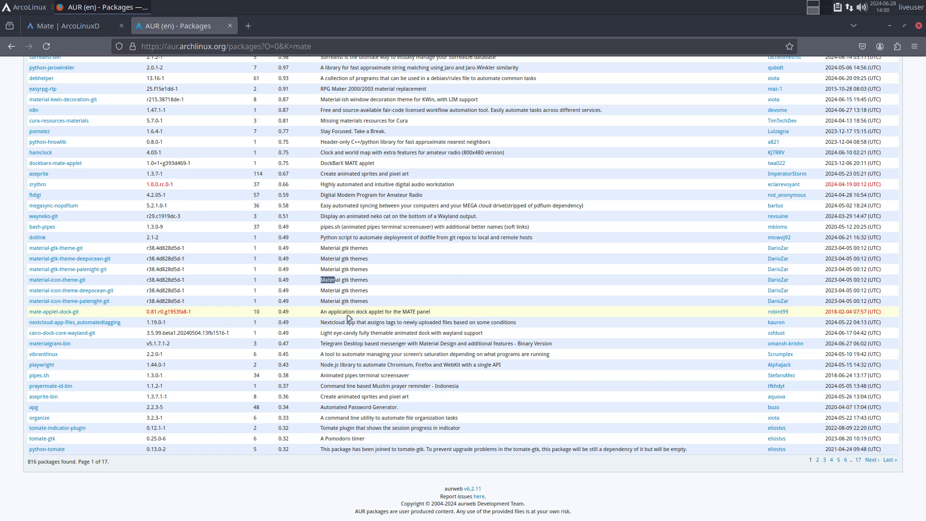
pyautogui.scroll(4, 347, 315)
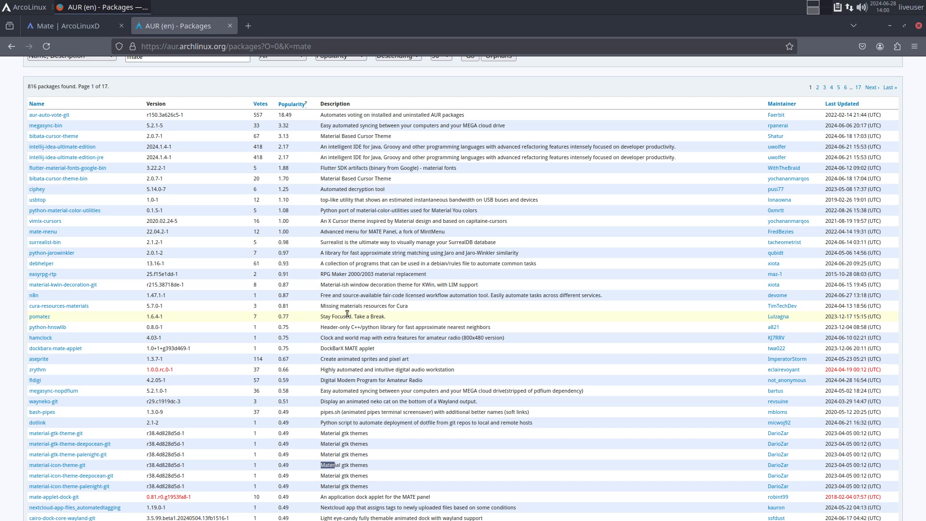
pyautogui.moveTo(332, 115); pyautogui.dragTo(345, 115)
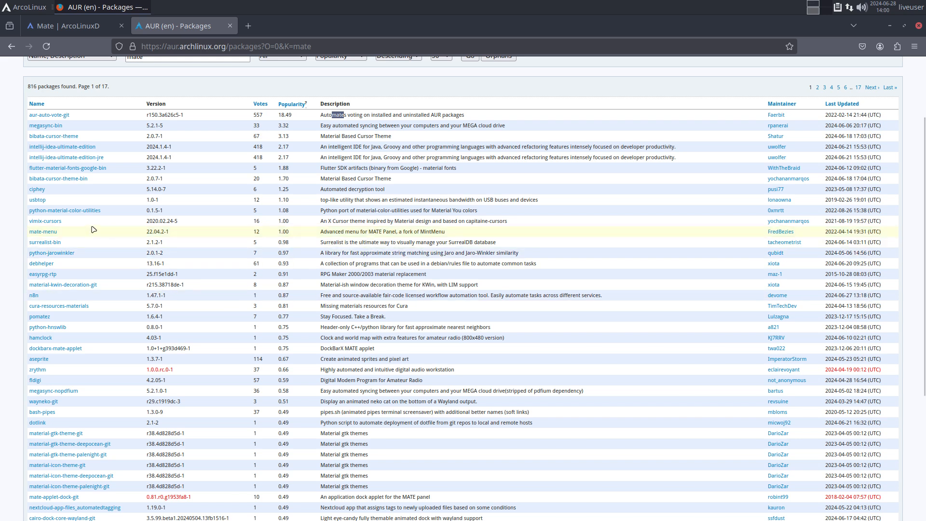
pyautogui.moveTo(58, 232); pyautogui.dragTo(29, 232)
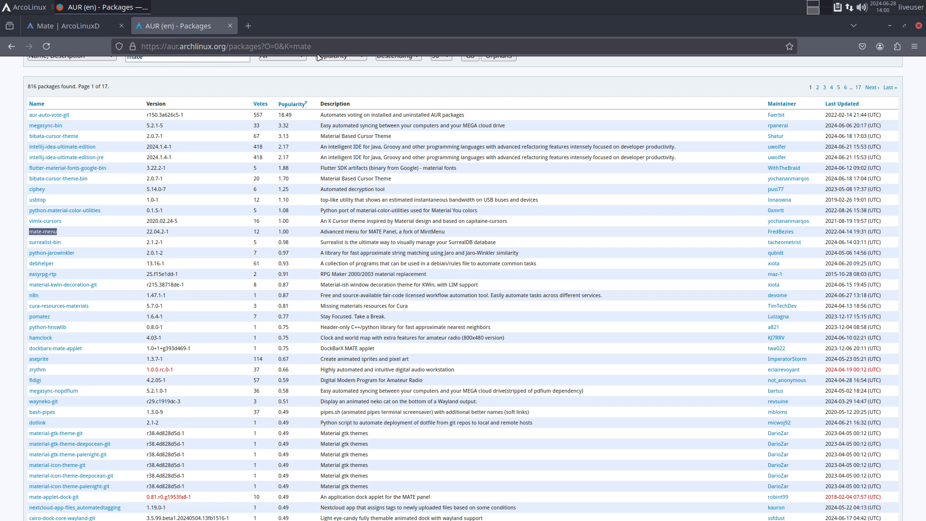
pyautogui.scroll(3, 363, 98)
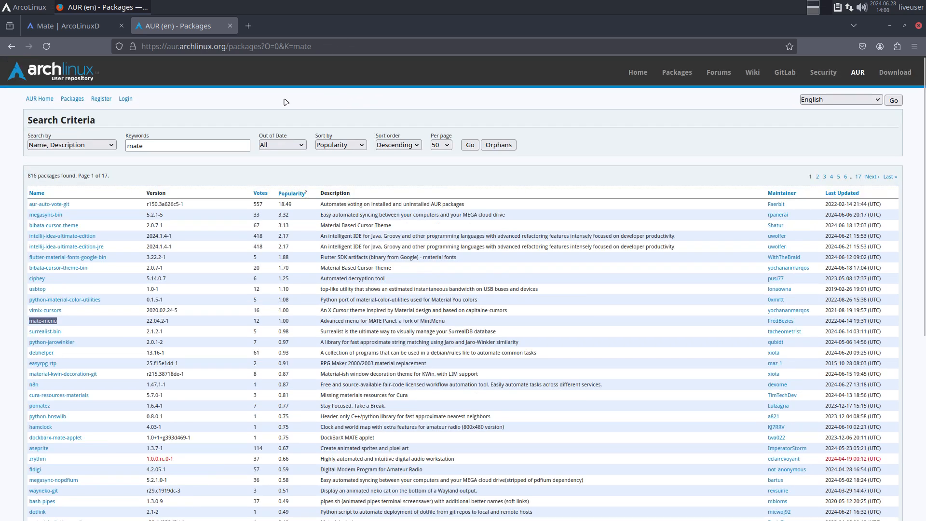
pyautogui.click(73, 99)
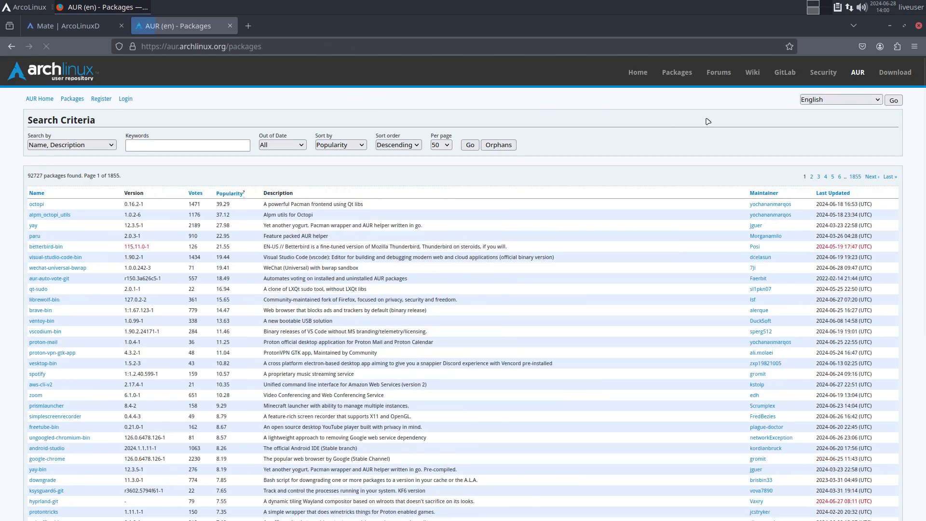
# Step: Return the AUR tab to its Home page and switch to the Mate | ArcoLinuxD tab
pyautogui.click(689, 78)
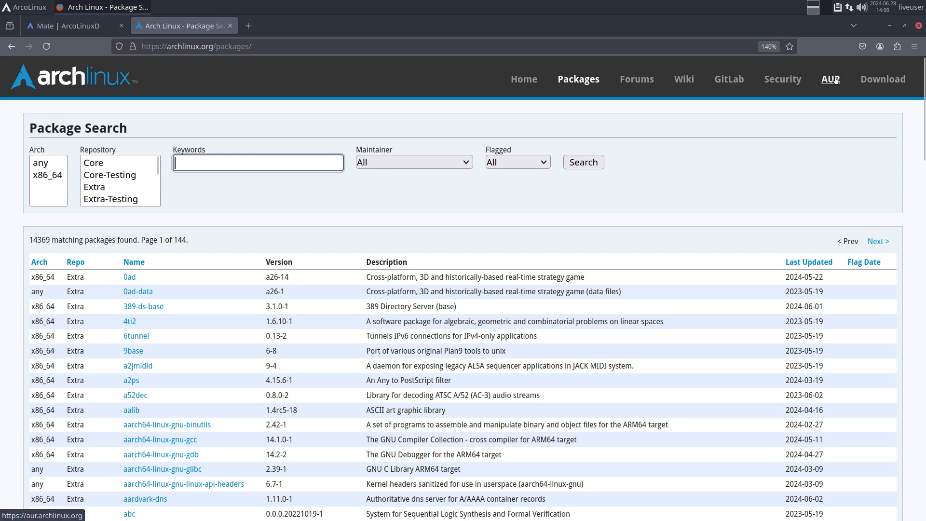
pyautogui.click(769, 77)
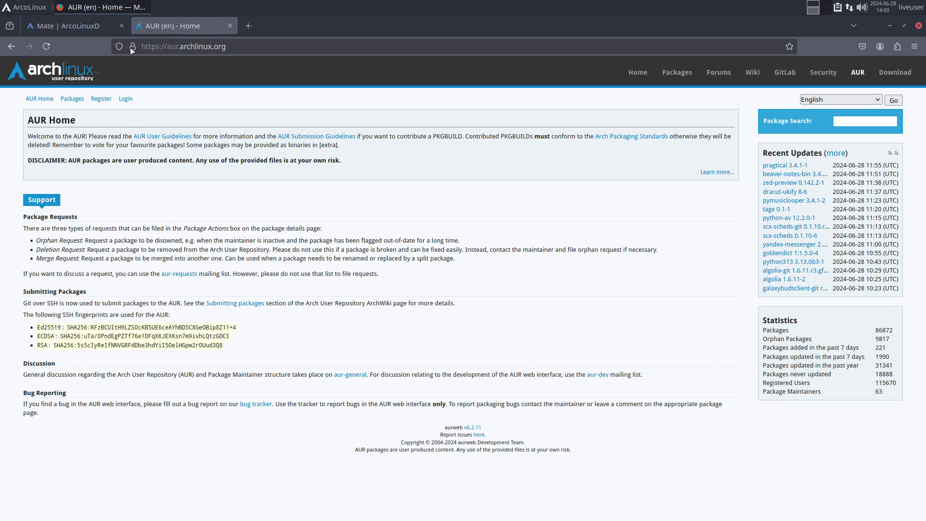
pyautogui.click(82, 28)
pyautogui.click(145, 26)
pyautogui.click(172, 46)
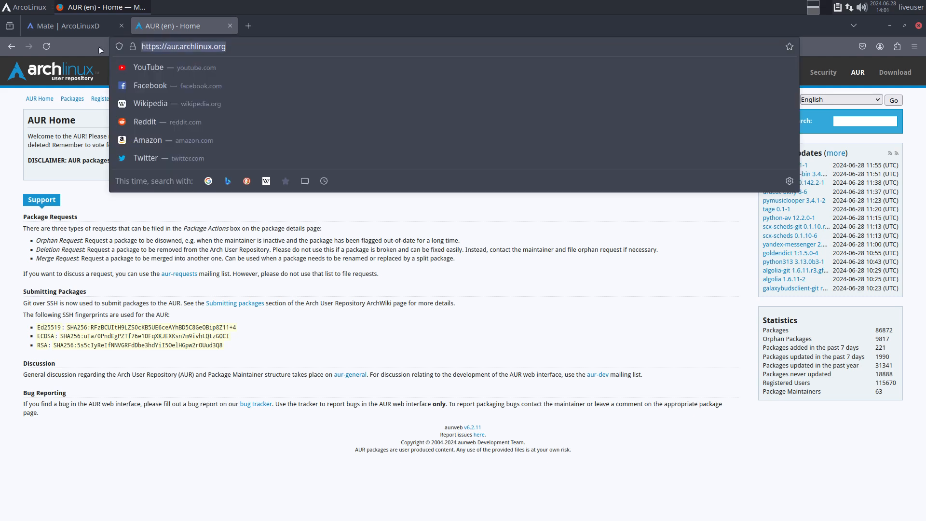
pyautogui.click(56, 29)
pyautogui.scroll(10, 347, 207)
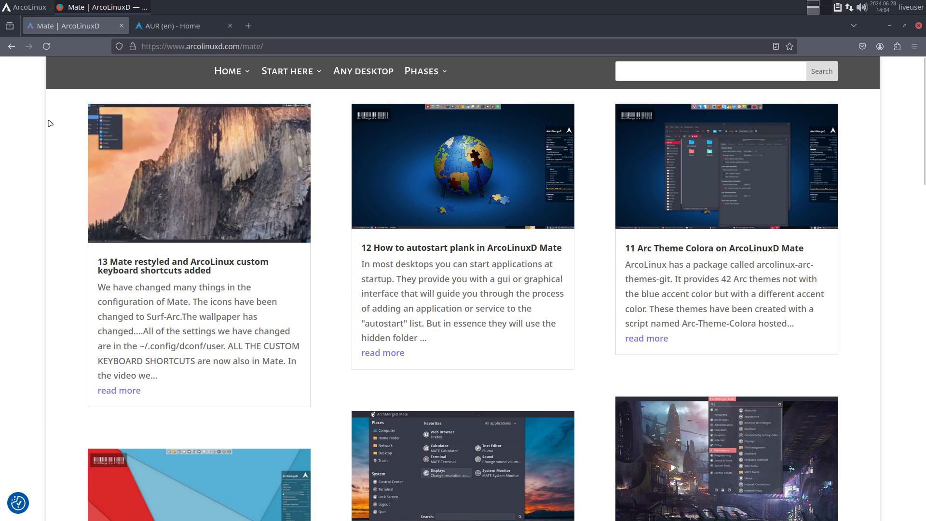
# Step: Reload the ArcoLinuxD Mate page and open mate-desktop.org from its More sources links
pyautogui.click(46, 46)
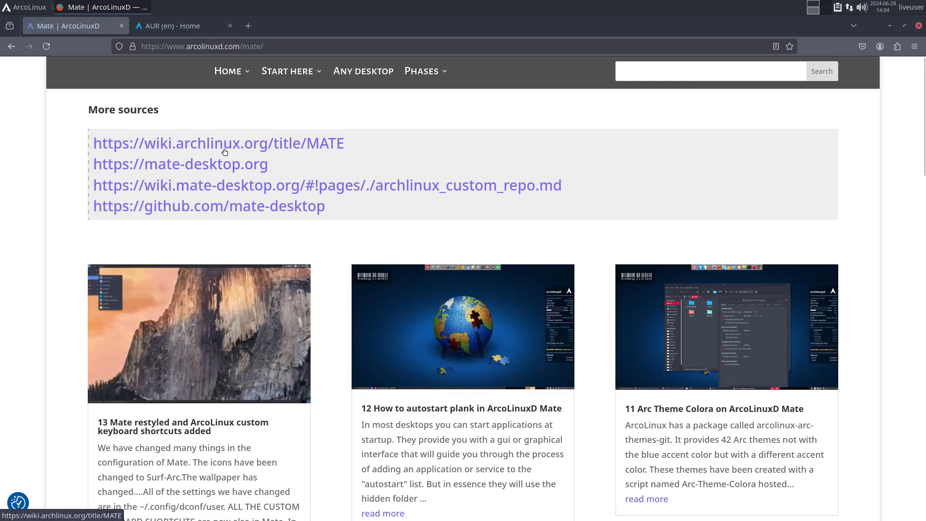
pyautogui.click(182, 166)
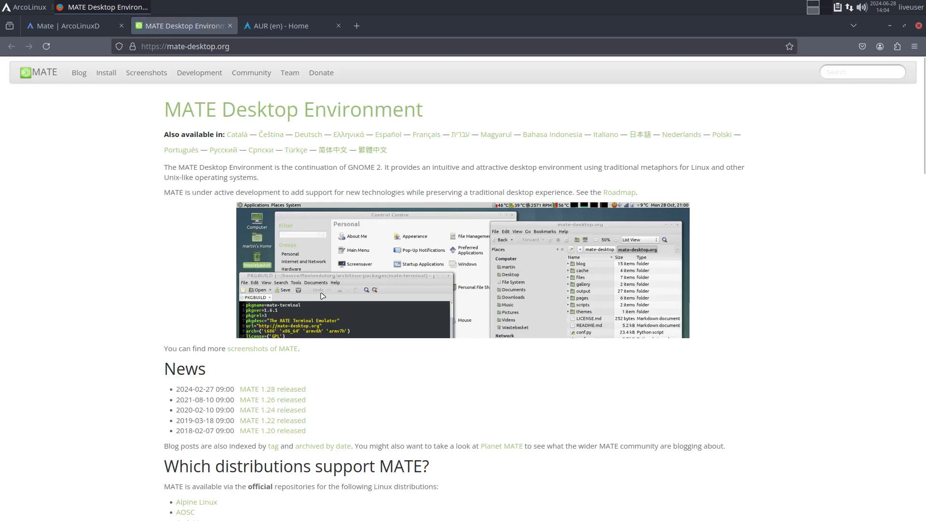
# Step: Read the MATE 1.28 release announcement, then return to the mate-desktop.org home page
pyautogui.moveTo(180, 390); pyautogui.dragTo(239, 390)
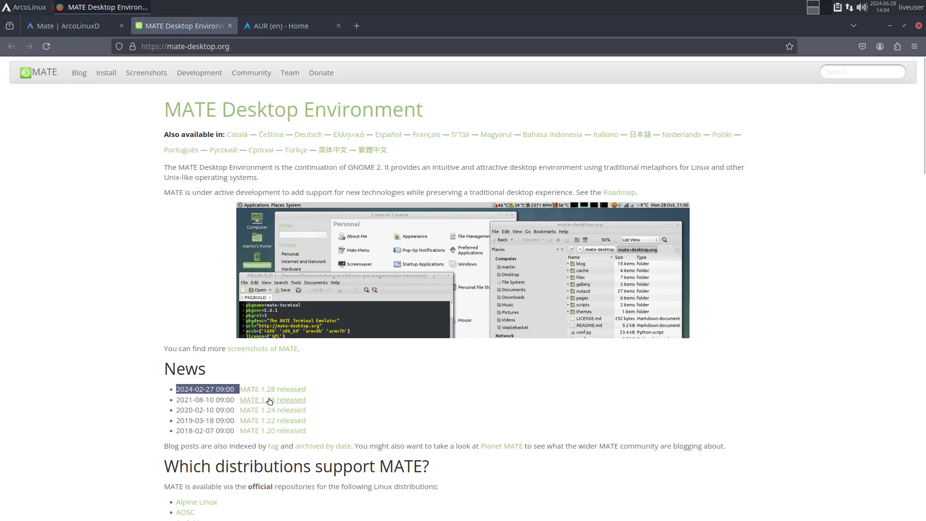
pyautogui.click(280, 393)
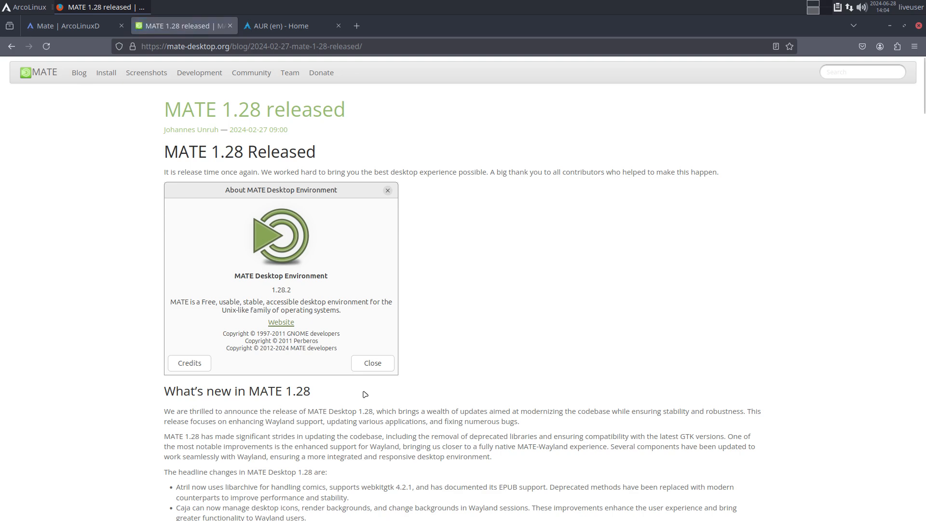
pyautogui.scroll(-6, 362, 392)
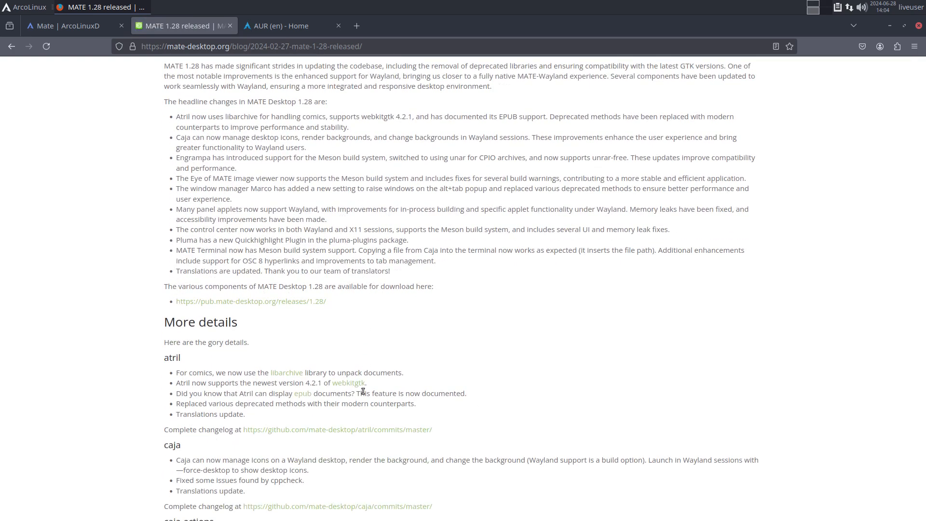
pyautogui.scroll(-5, 362, 392)
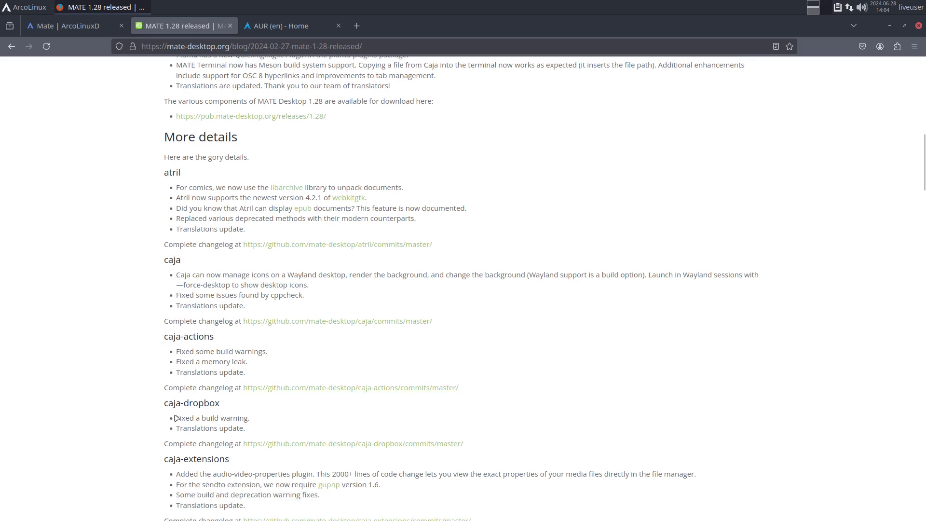
pyautogui.click(11, 46)
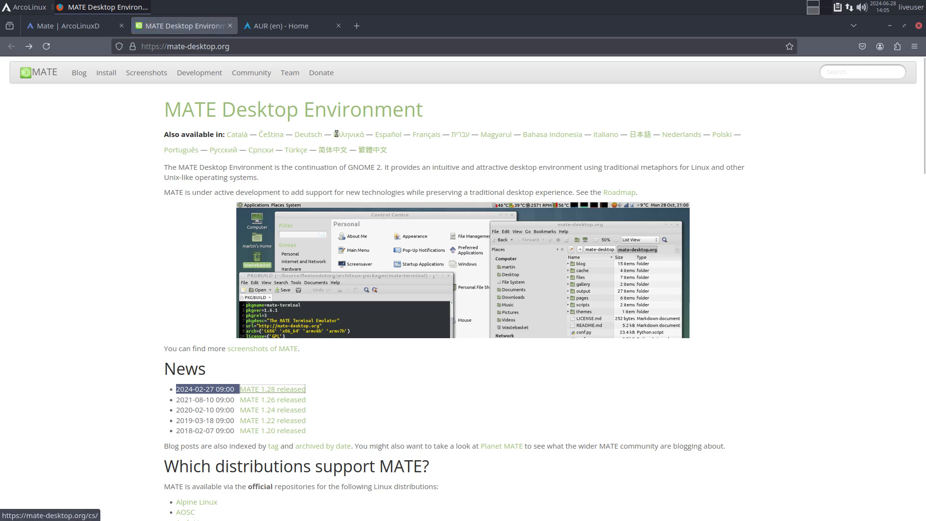
# Step: Switch the MATE site to Italian, decline translation, then change the site language again
pyautogui.click(606, 135)
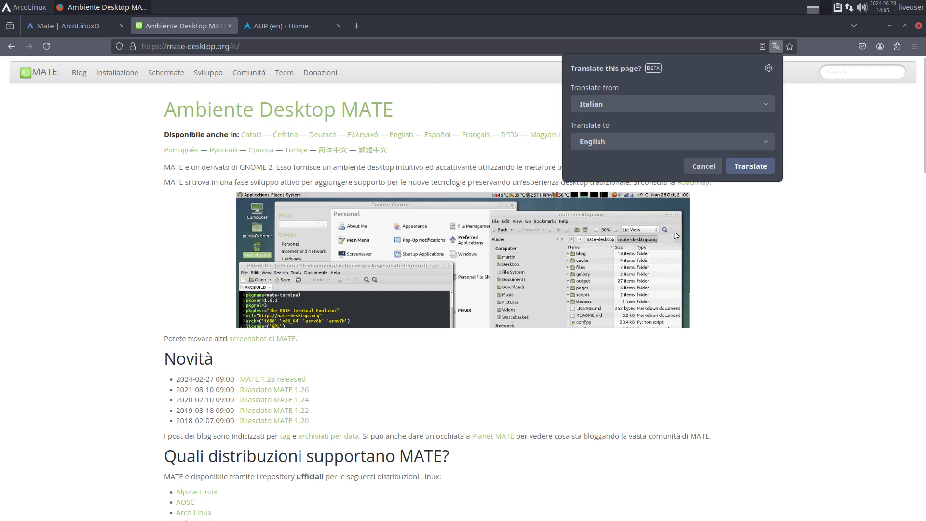
pyautogui.click(703, 166)
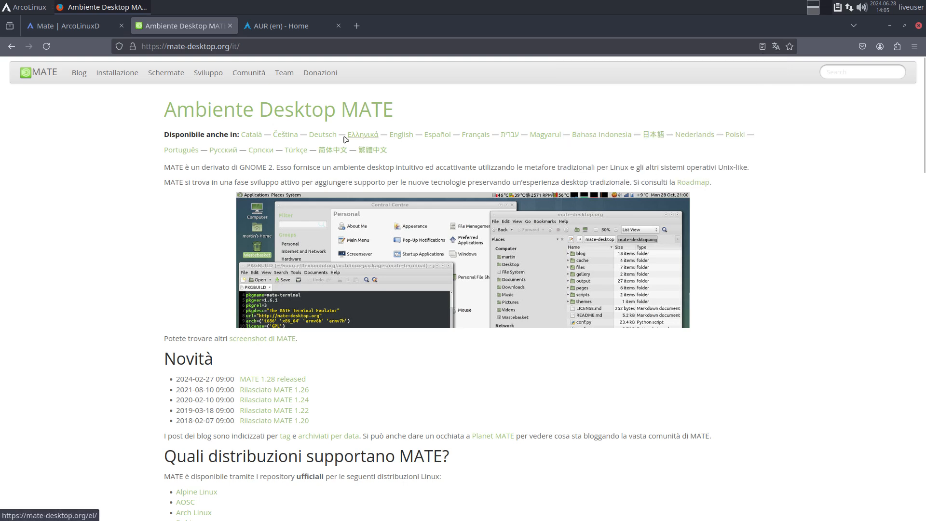
pyautogui.click(323, 135)
pyautogui.click(390, 134)
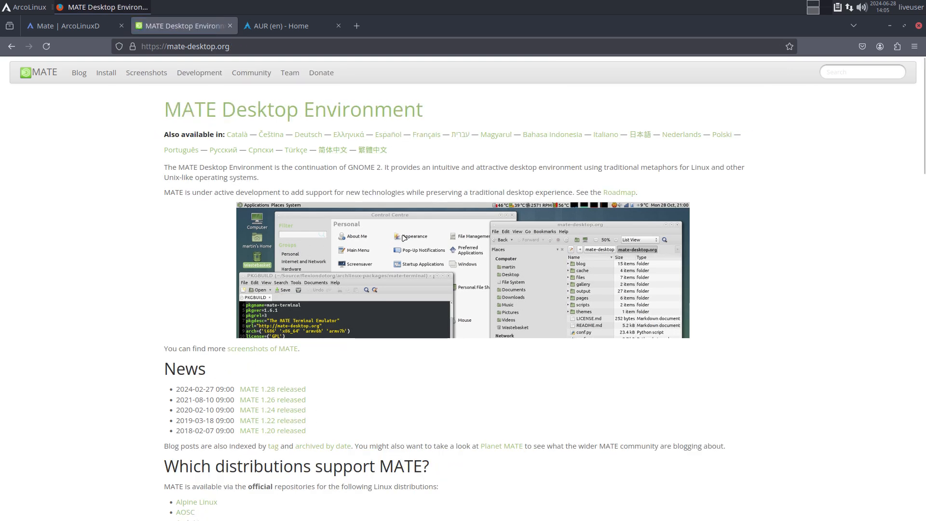
# Step: Browse the Applications section, highlight Engrampa, and scroll up to the supported distributions list
pyautogui.scroll(-20, 380, 322)
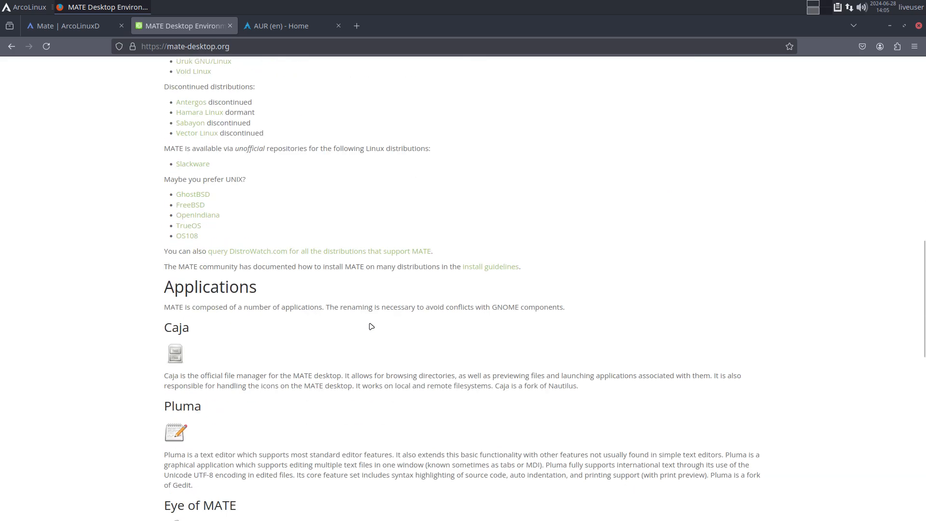
pyautogui.scroll(-4, 371, 326)
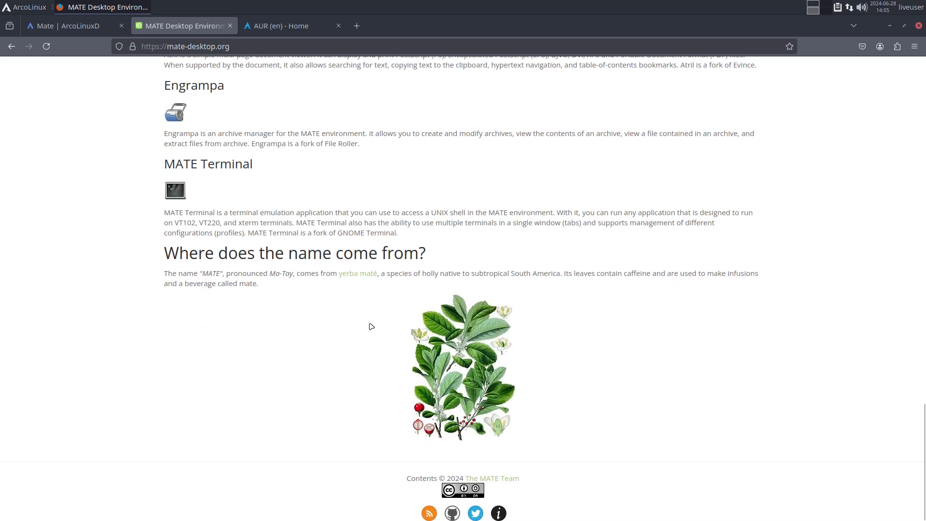
pyautogui.scroll(7, 373, 326)
pyautogui.moveTo(170, 363); pyautogui.dragTo(241, 362)
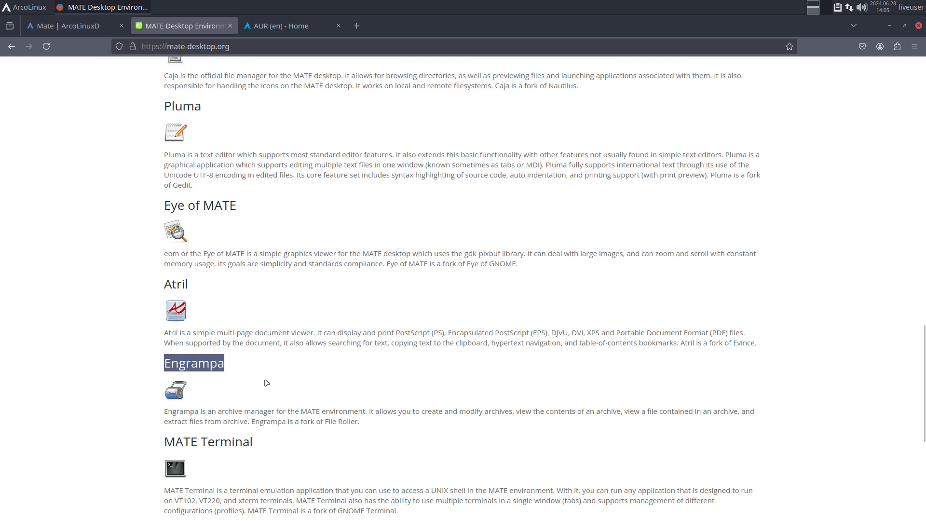
pyautogui.click(190, 107)
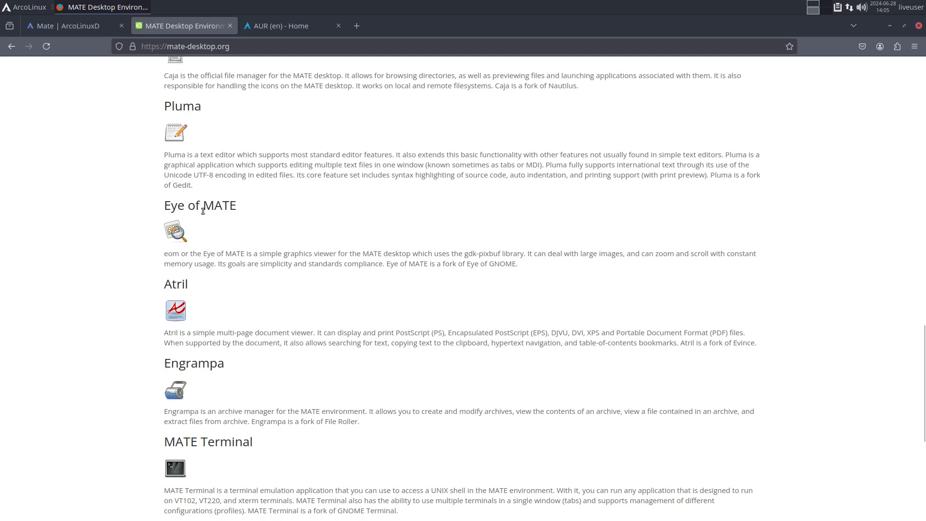
pyautogui.scroll(5, 214, 212)
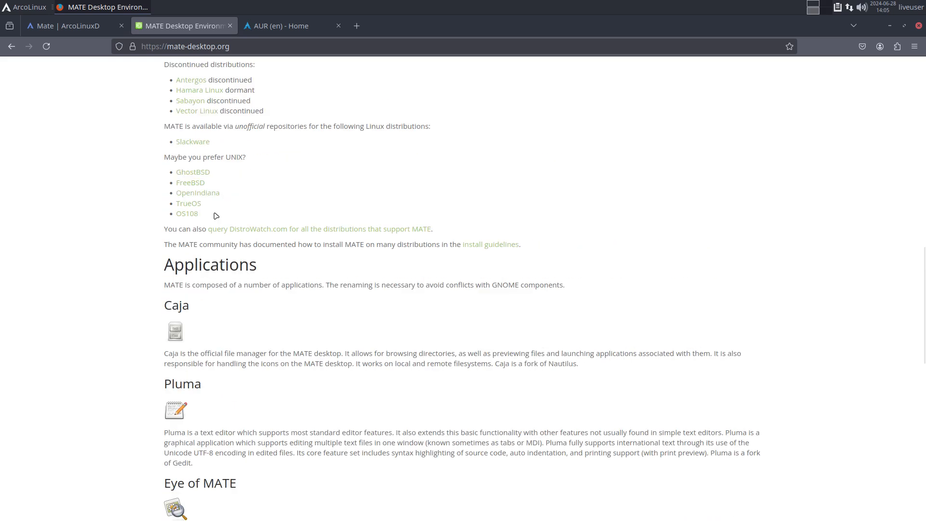
pyautogui.scroll(2, 213, 215)
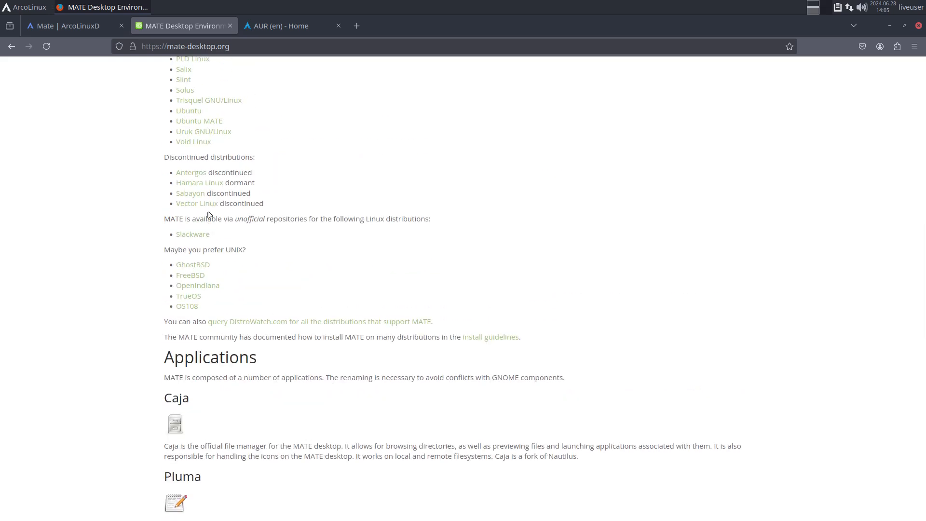
pyautogui.scroll(5, 111, 215)
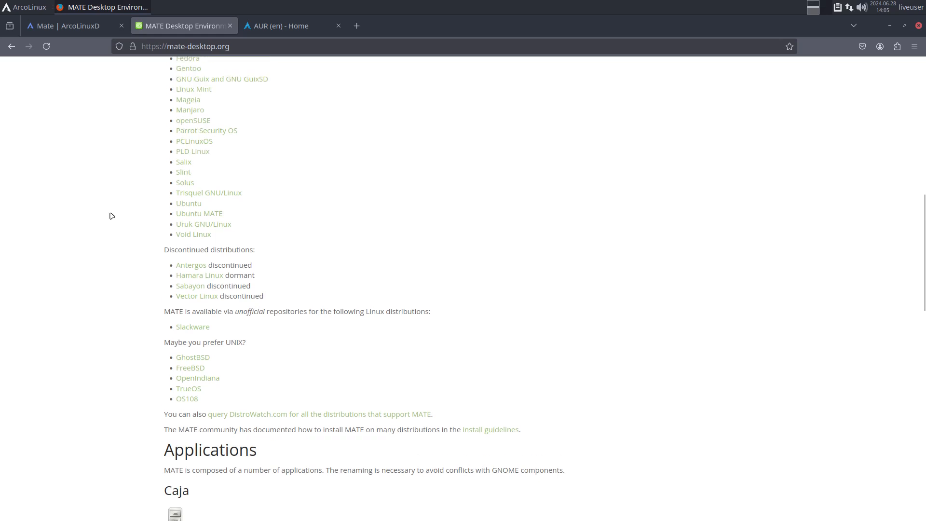
pyautogui.scroll(1, 112, 215)
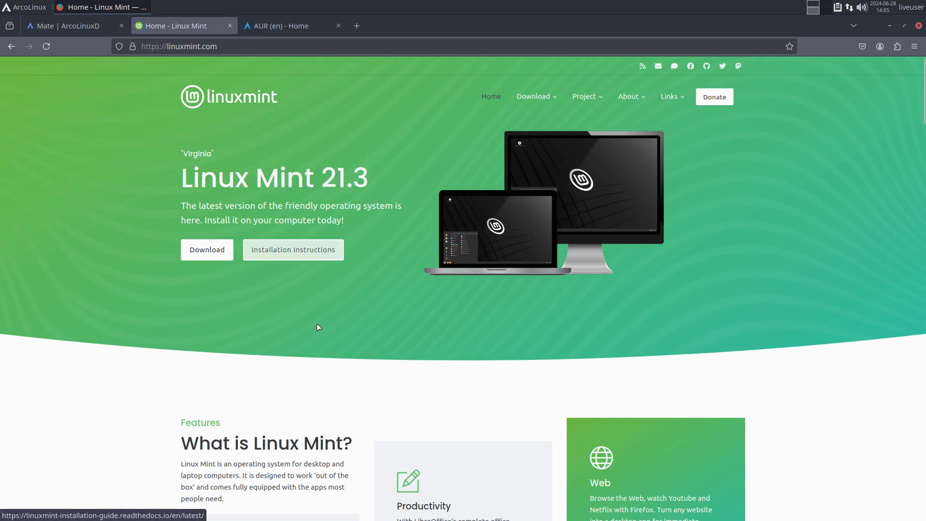
# Step: Open Linux Mint's All Versions page from the Download menu, then return to the ArcoLinuxD Mate tab
pyautogui.scroll(-2, 363, 380)
pyautogui.scroll(-2, 363, 380)
pyautogui.scroll(4, 435, 337)
pyautogui.moveTo(549, 101)
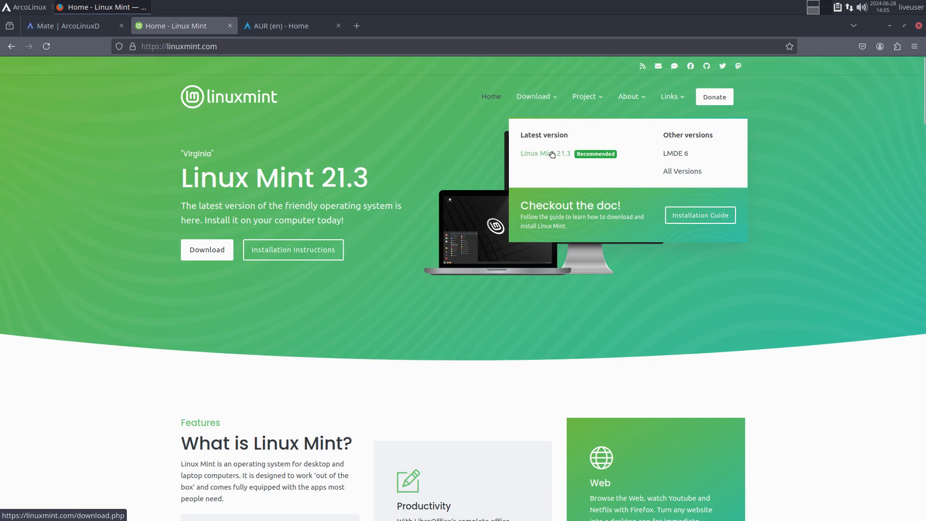
pyautogui.click(681, 172)
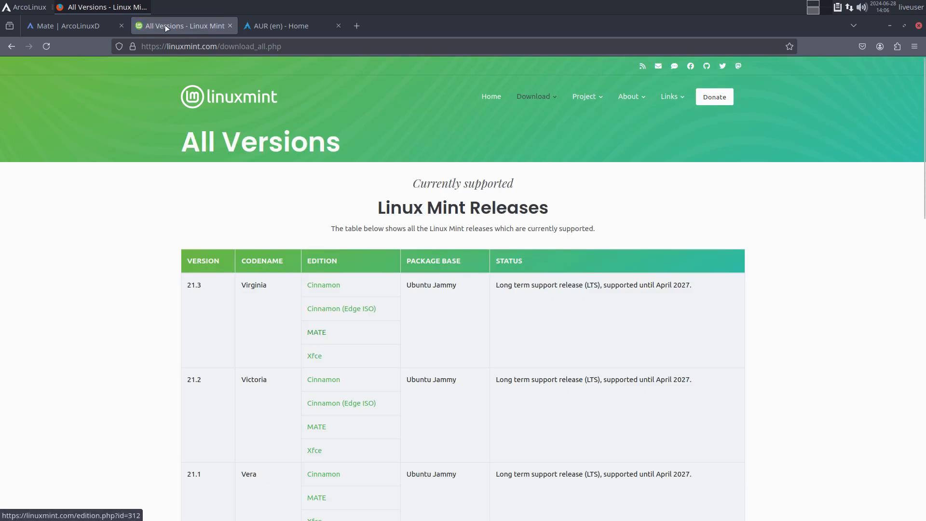
pyautogui.click(75, 30)
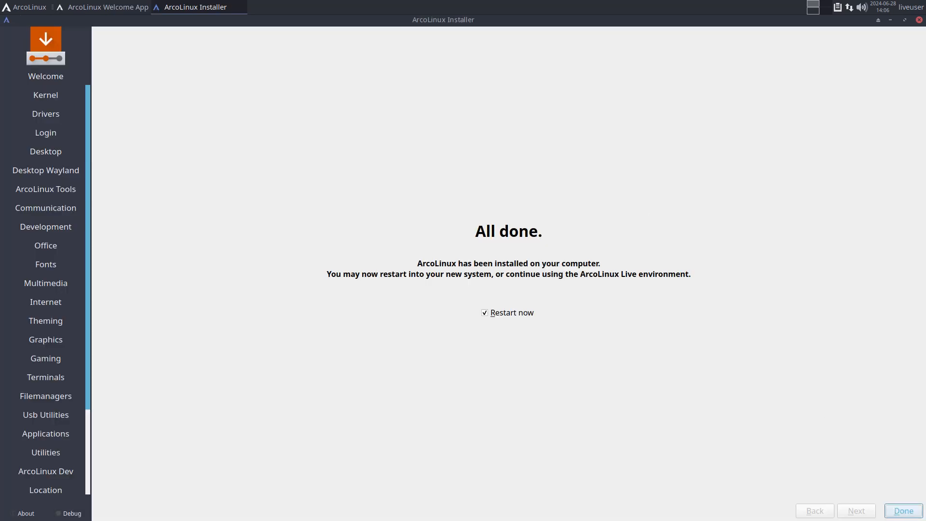
# Step: Finish the installation with 'Restart now' checked and boot straight into the installed ArcoLinux system
pyautogui.click(897, 515)
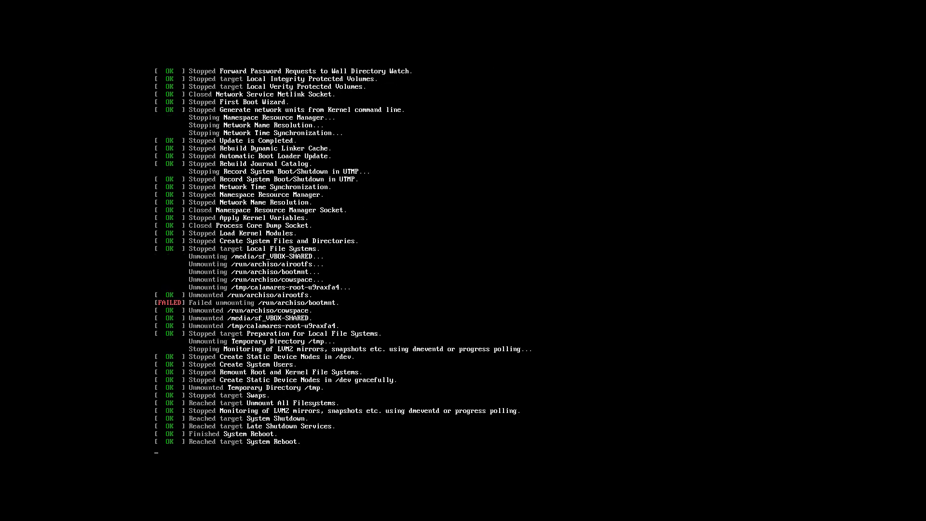
pyautogui.press('Return')
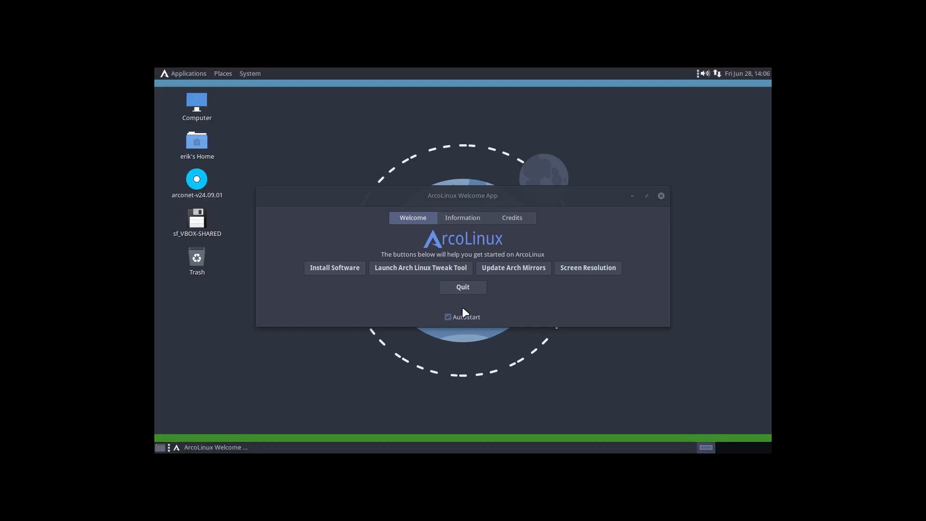
# Step: Turn off Welcome App autostart, quit it, and launch Control Center from the System menu
pyautogui.click(462, 320)
pyautogui.click(463, 287)
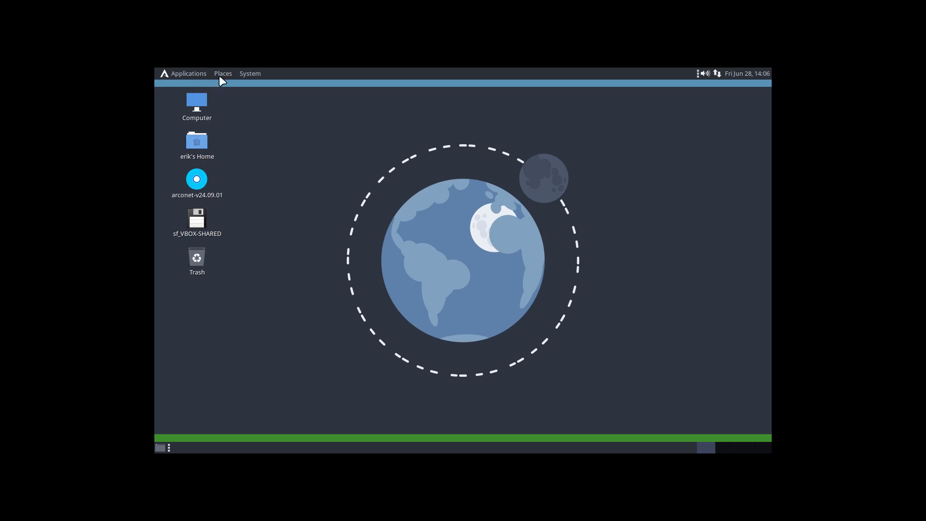
pyautogui.click(247, 72)
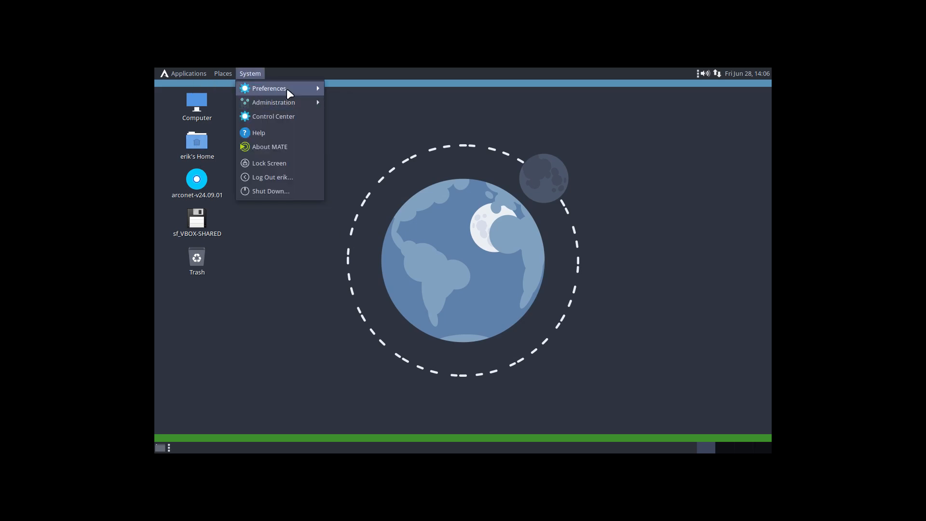
pyautogui.moveTo(286, 88)
pyautogui.moveTo(327, 92)
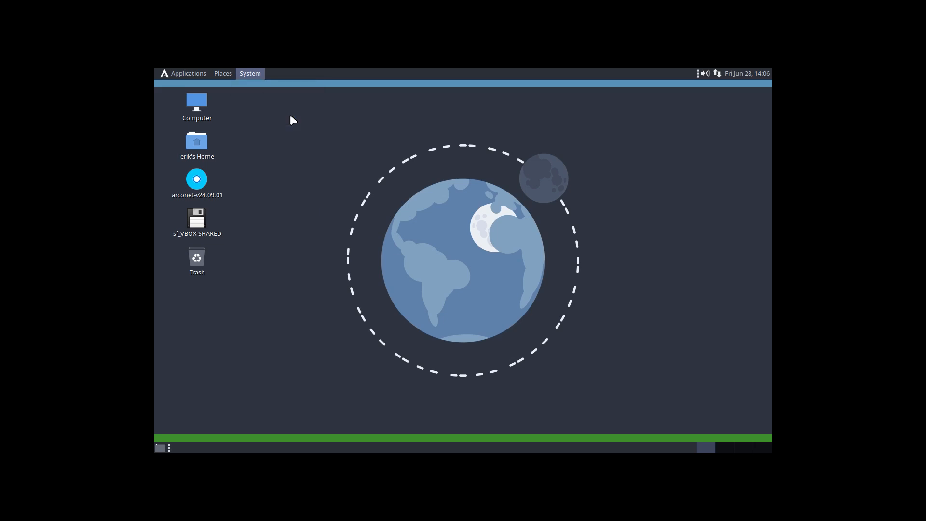
pyautogui.click(291, 117)
# Step: In Displays, set the resolution to 1920 x 1080, apply it and keep the configuration
pyautogui.moveTo(443, 118); pyautogui.dragTo(426, 93)
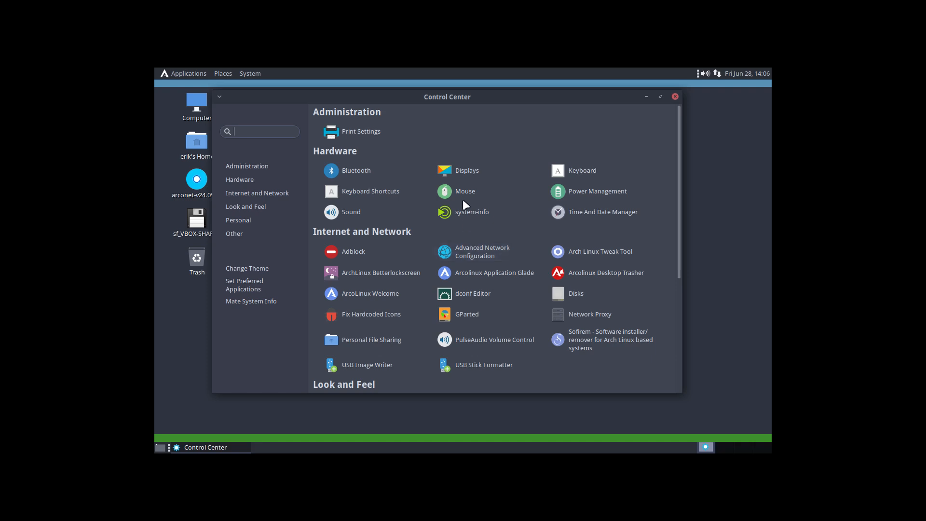
pyautogui.click(462, 168)
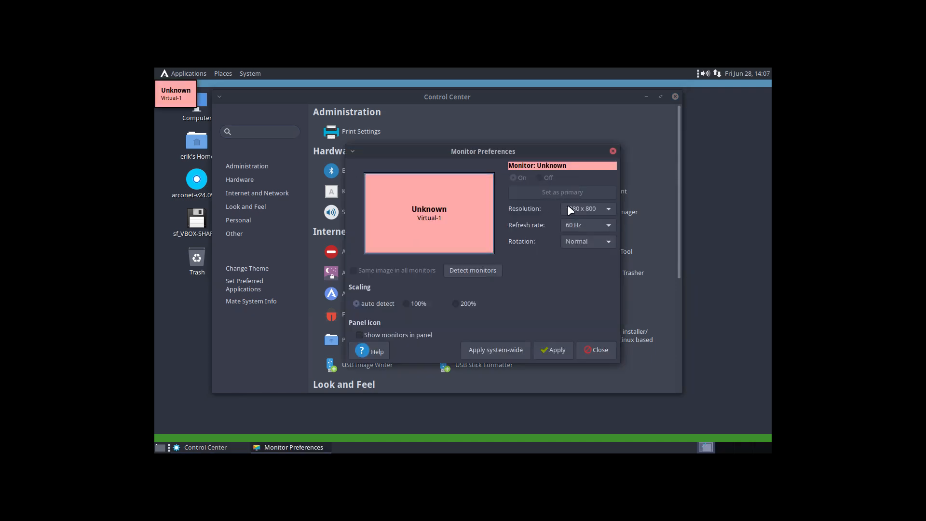
pyautogui.click(579, 208)
pyautogui.scroll(3, 580, 177)
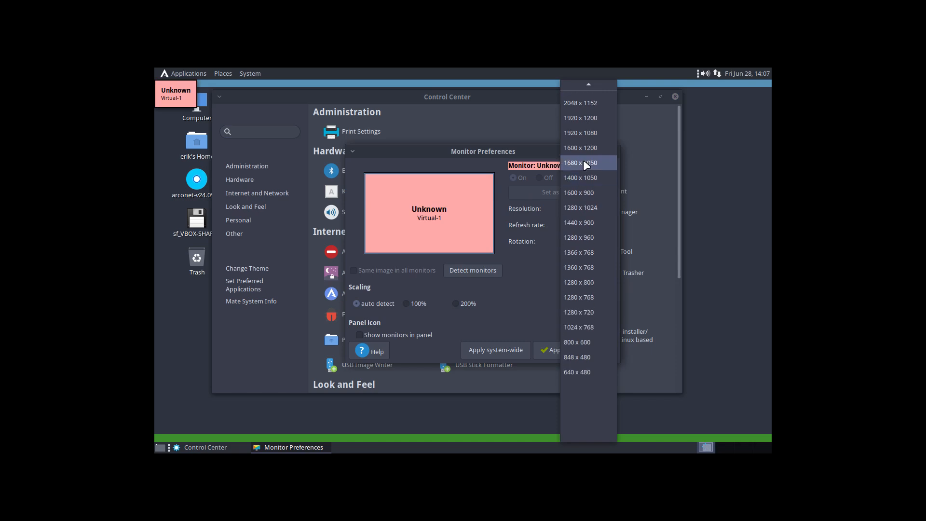
pyautogui.click(584, 132)
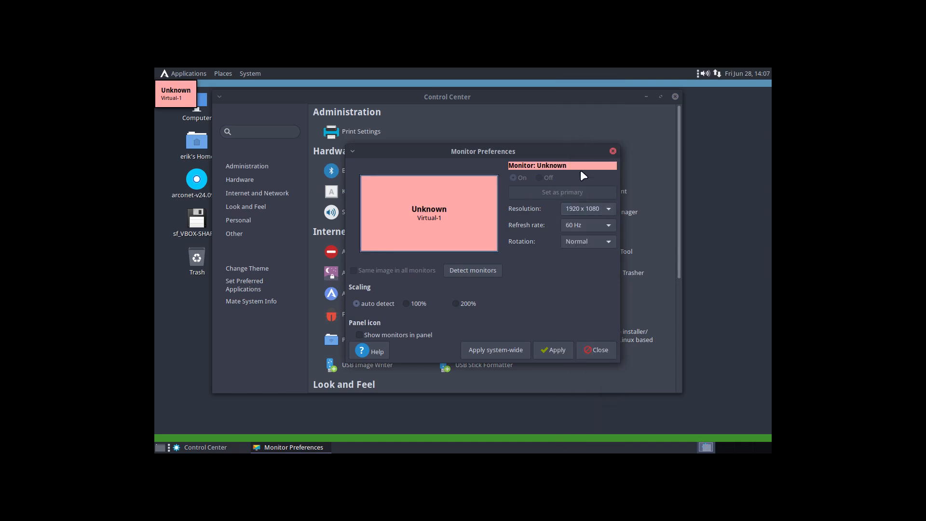
pyautogui.click(552, 350)
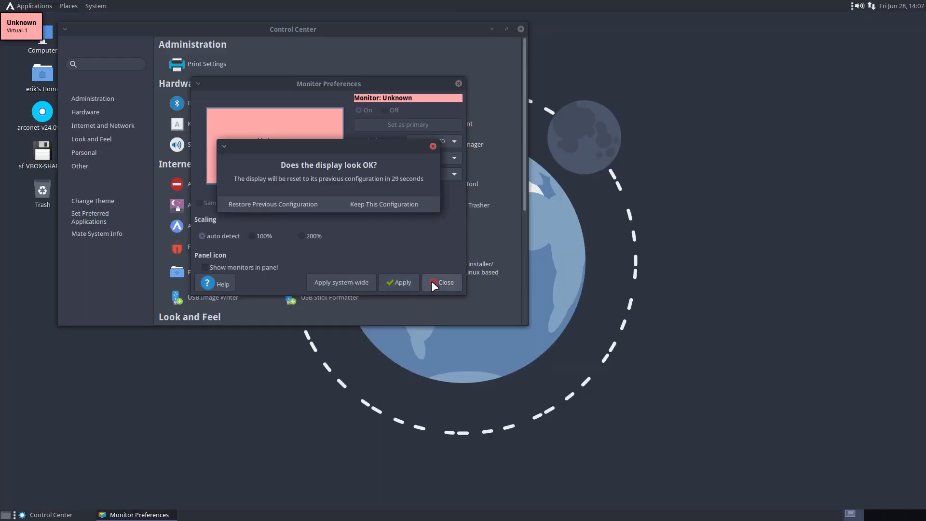
pyautogui.click(356, 203)
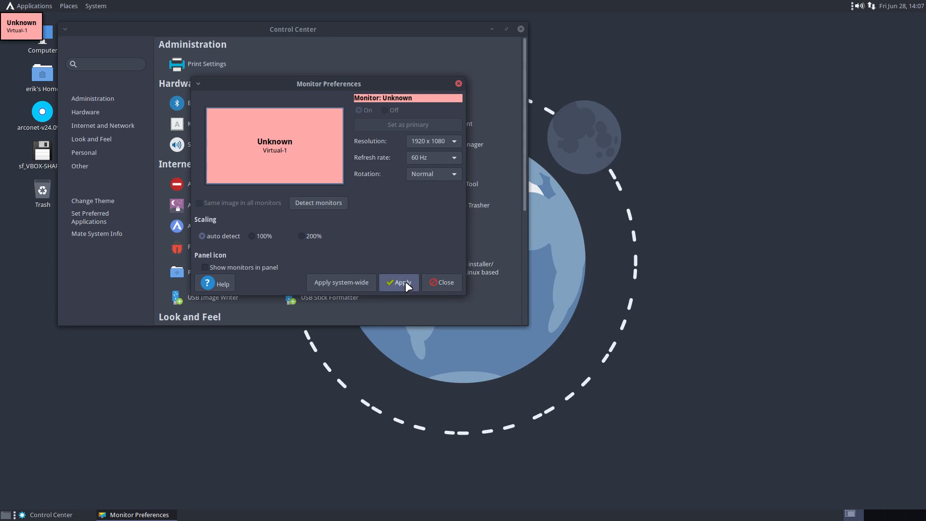
# Step: Apply the 1920 x 1080 display setup system-wide with admin authentication, then close Monitor Preferences and Control Center
pyautogui.click(340, 279)
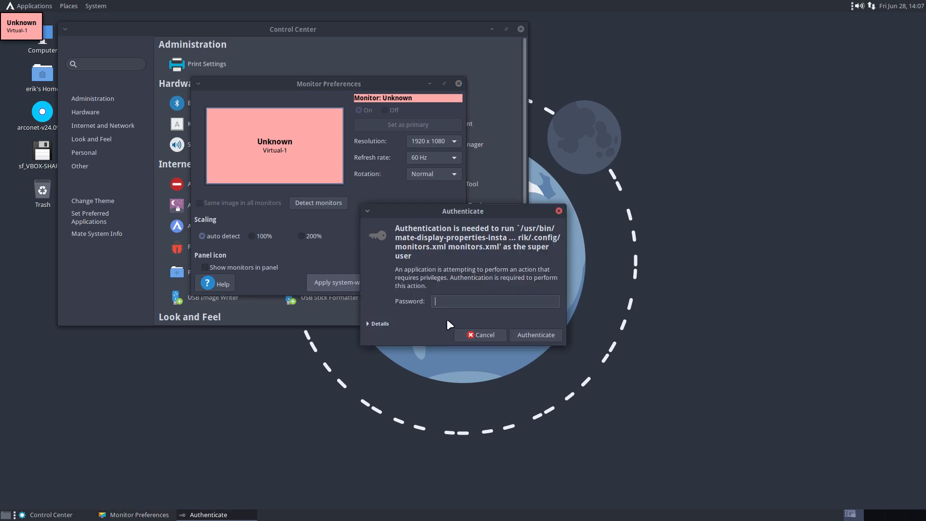
pyautogui.press('Return')
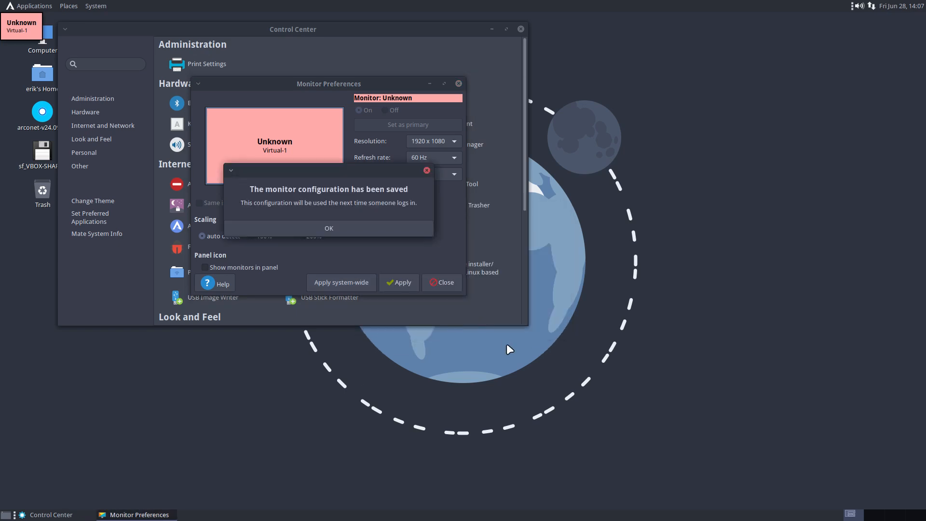
pyautogui.click(343, 229)
pyautogui.click(436, 283)
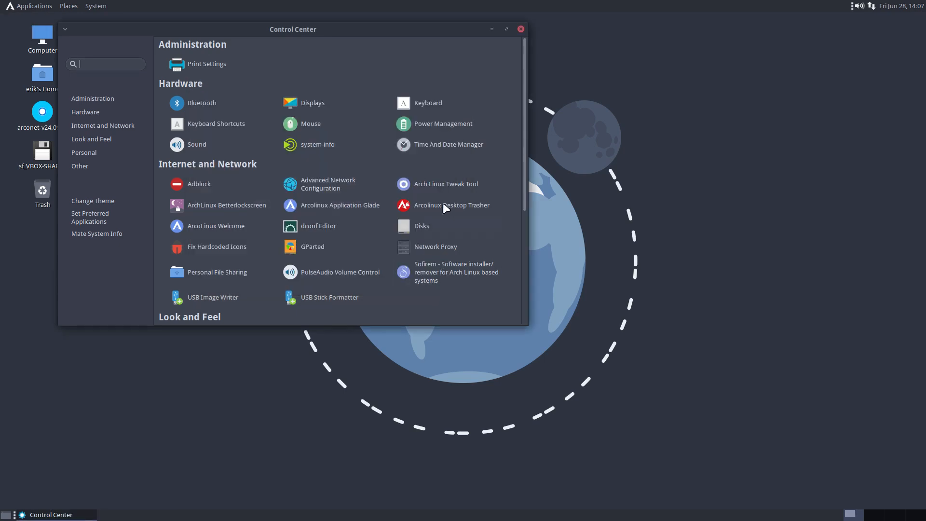
pyautogui.click(520, 29)
pyautogui.moveTo(39, 272); pyautogui.dragTo(94, 29)
pyautogui.click(123, 347)
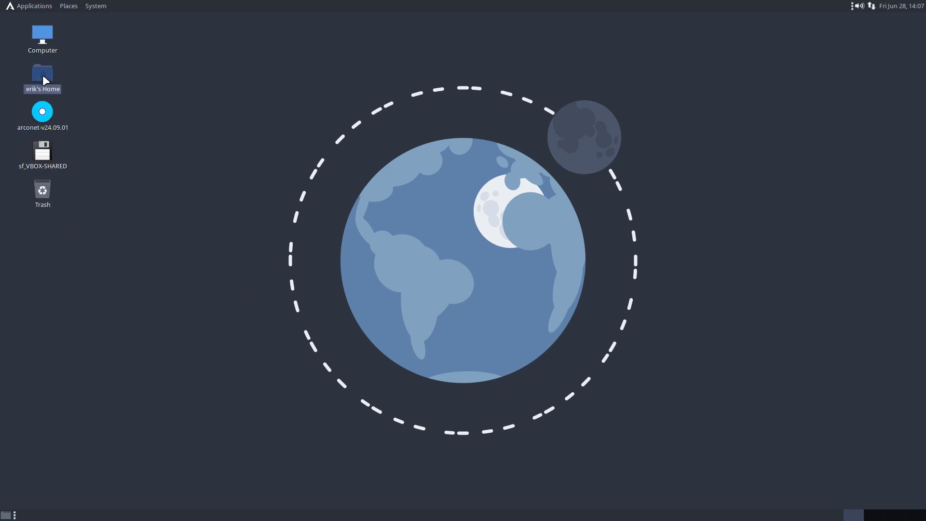
pyautogui.doubleClick(43, 78)
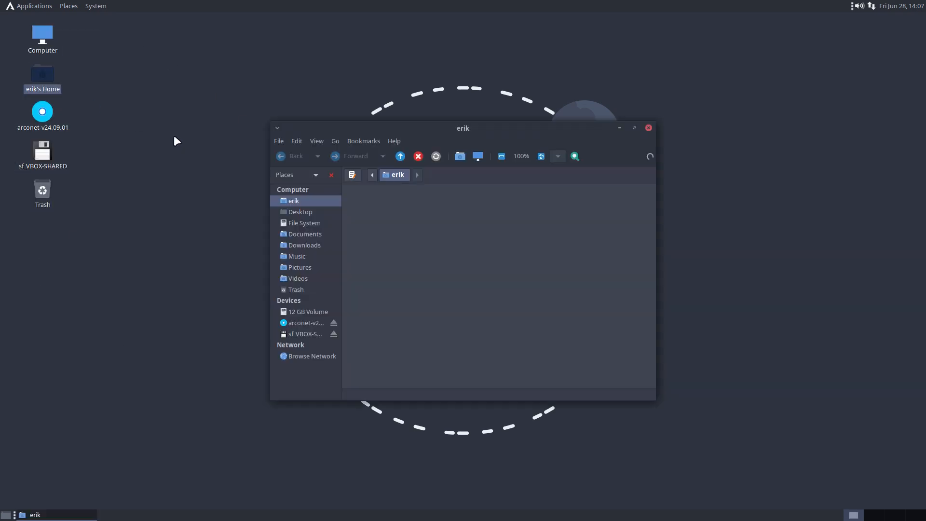
pyautogui.click(42, 118)
pyautogui.click(46, 155)
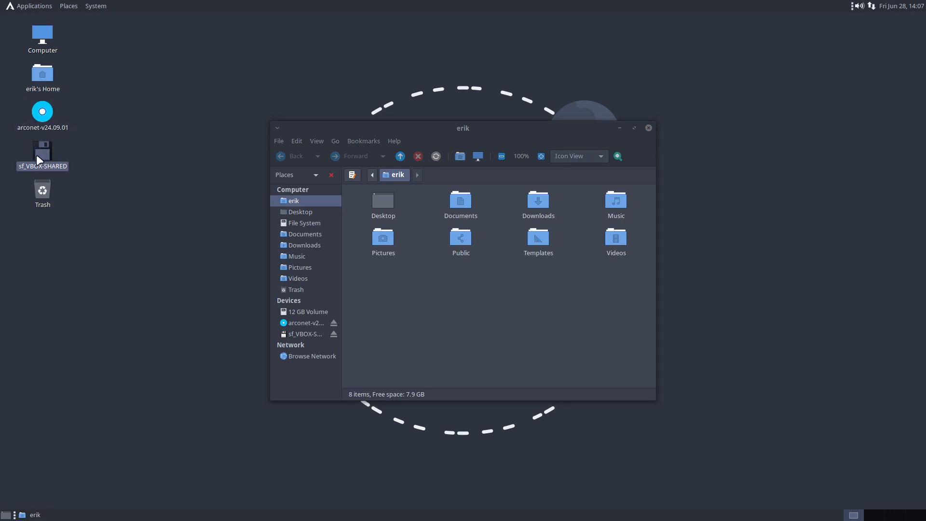
pyautogui.click(41, 188)
pyautogui.doubleClick(42, 76)
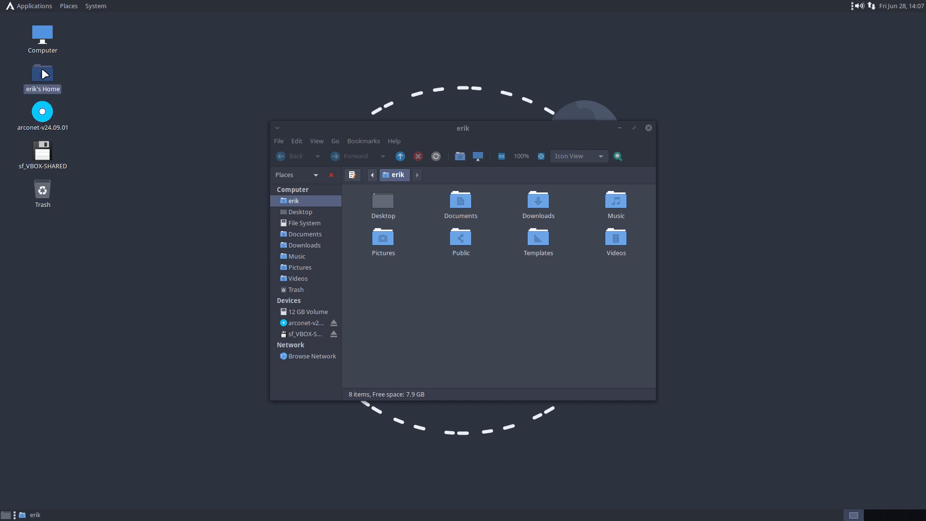
pyautogui.doubleClick(44, 34)
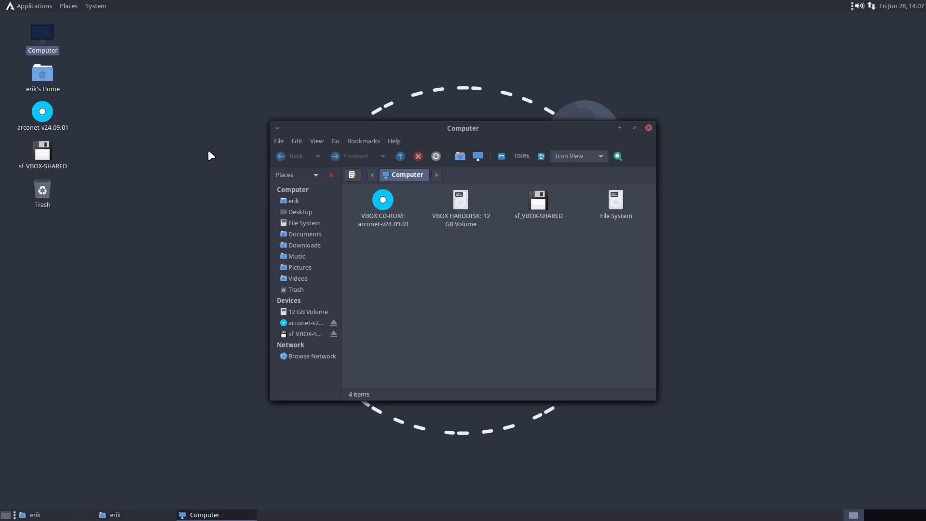
pyautogui.click(648, 127)
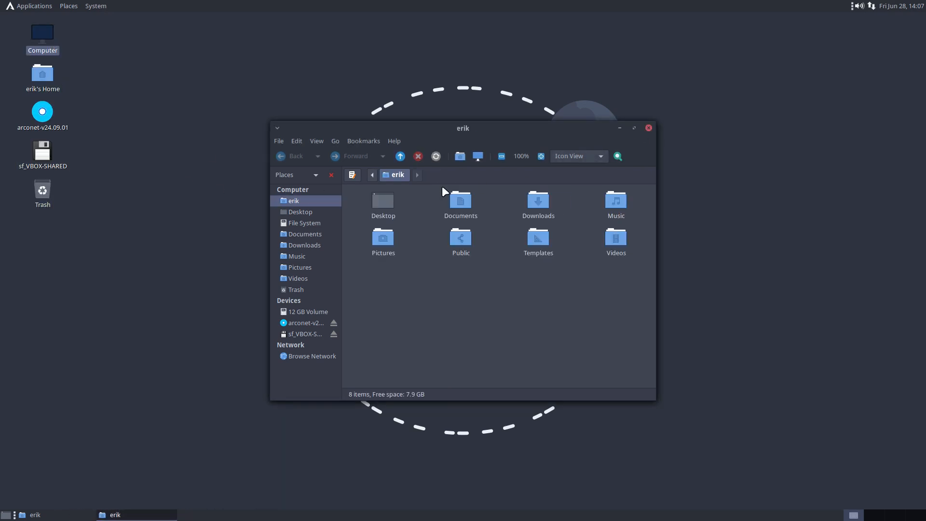
pyautogui.click(649, 128)
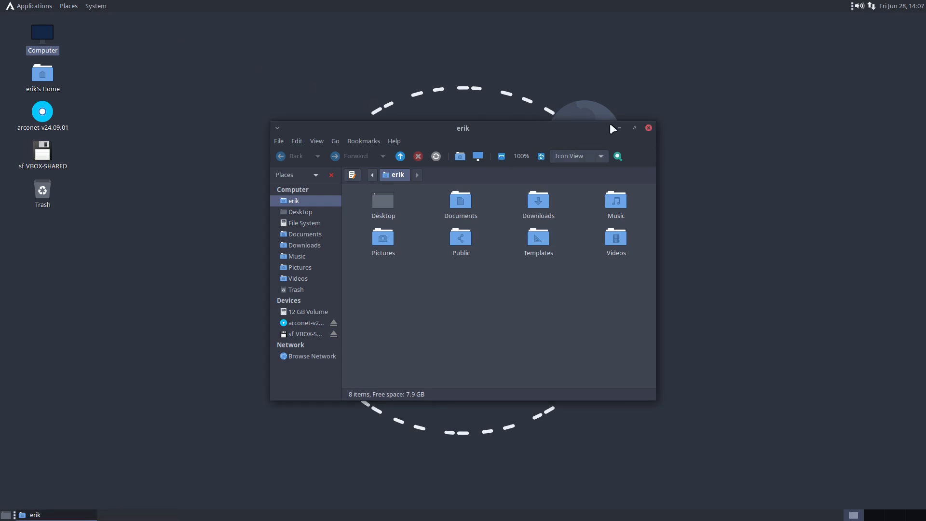
pyautogui.click(648, 128)
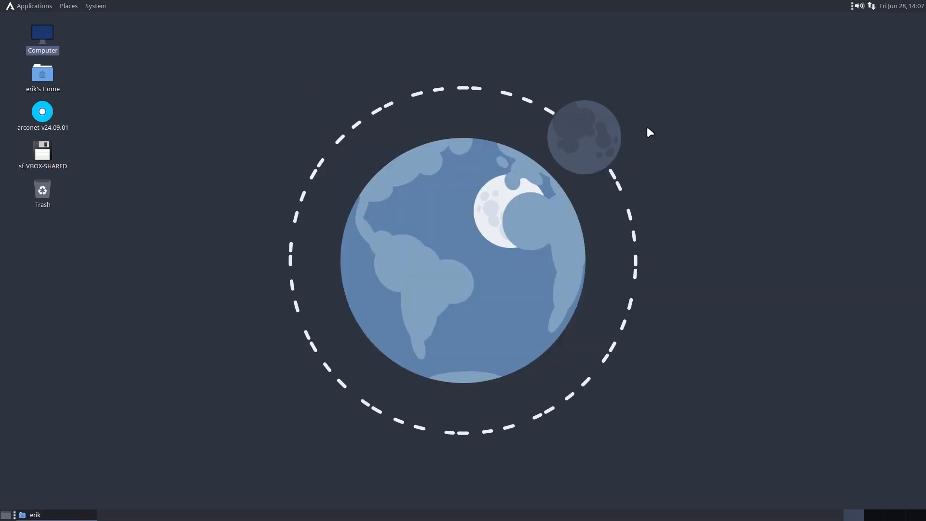
pyautogui.click(96, 7)
pyautogui.moveTo(105, 20)
pyautogui.moveTo(205, 25)
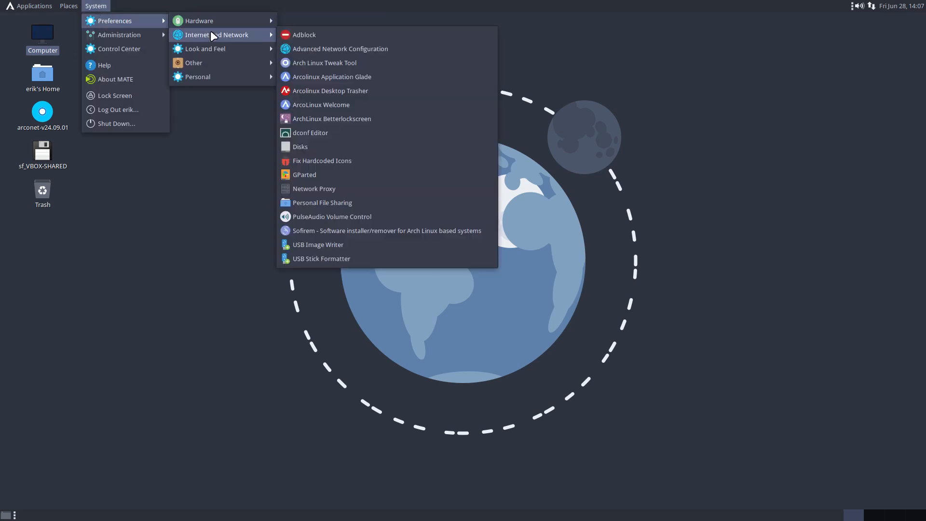
pyautogui.moveTo(227, 48)
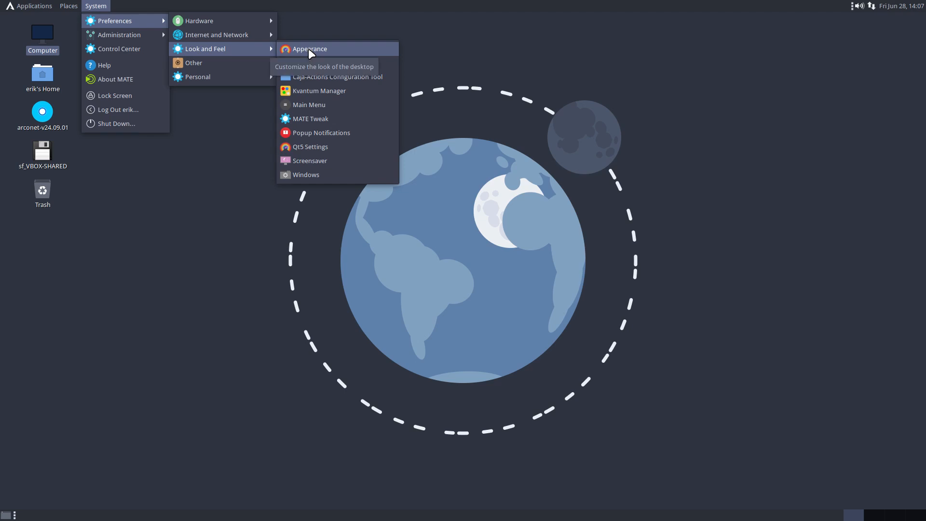
pyautogui.moveTo(248, 62)
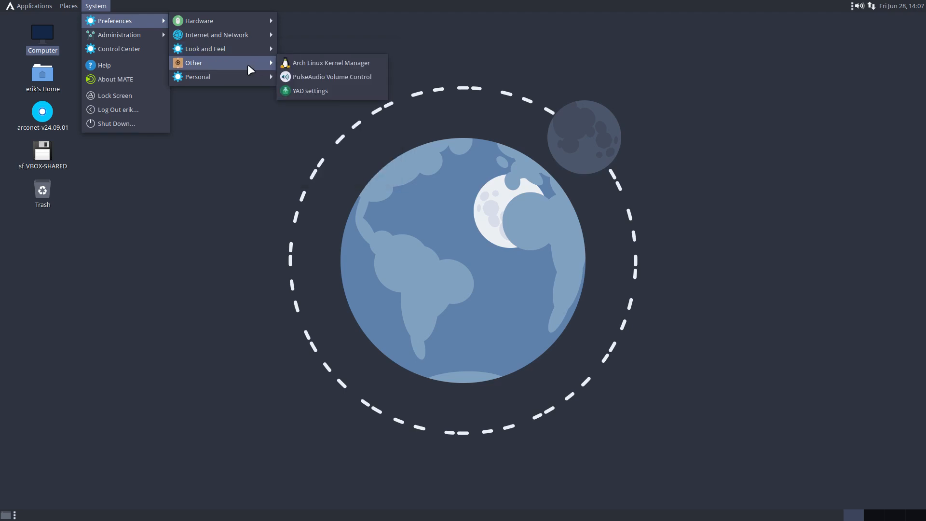
pyautogui.moveTo(249, 80)
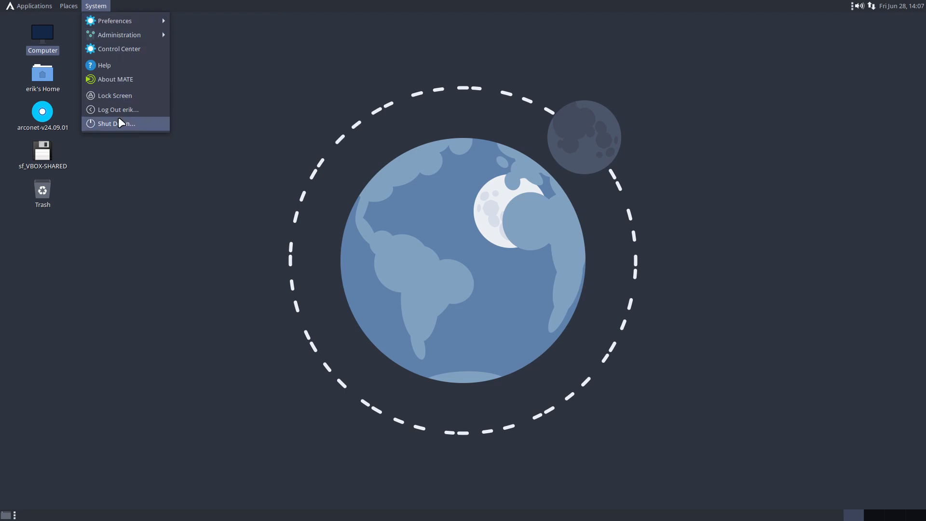
pyautogui.click(91, 221)
pyautogui.click(30, 9)
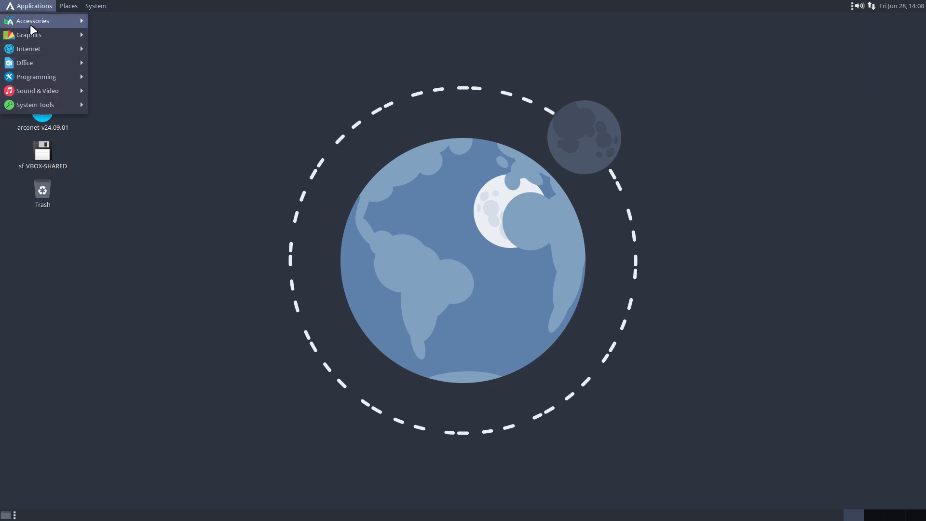
pyautogui.moveTo(30, 25)
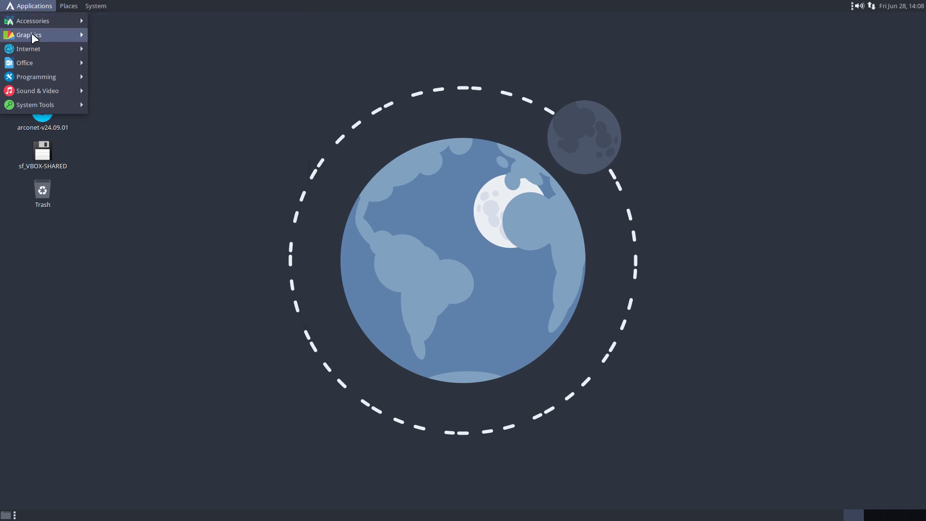
pyautogui.moveTo(36, 50)
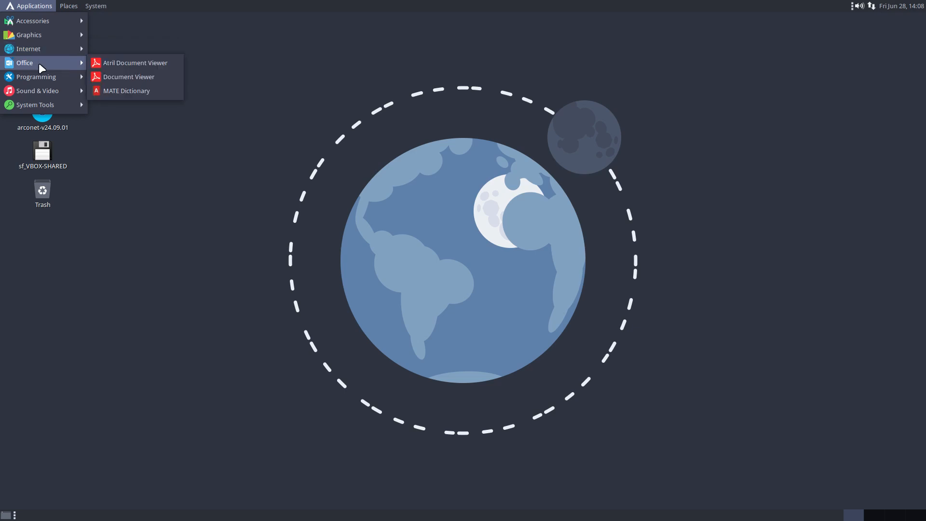
pyautogui.moveTo(40, 75)
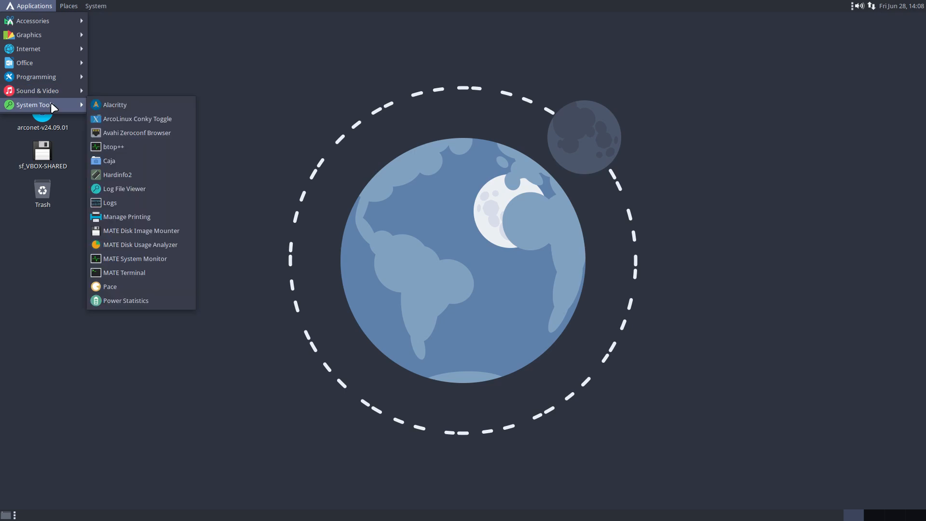
pyautogui.click(274, 205)
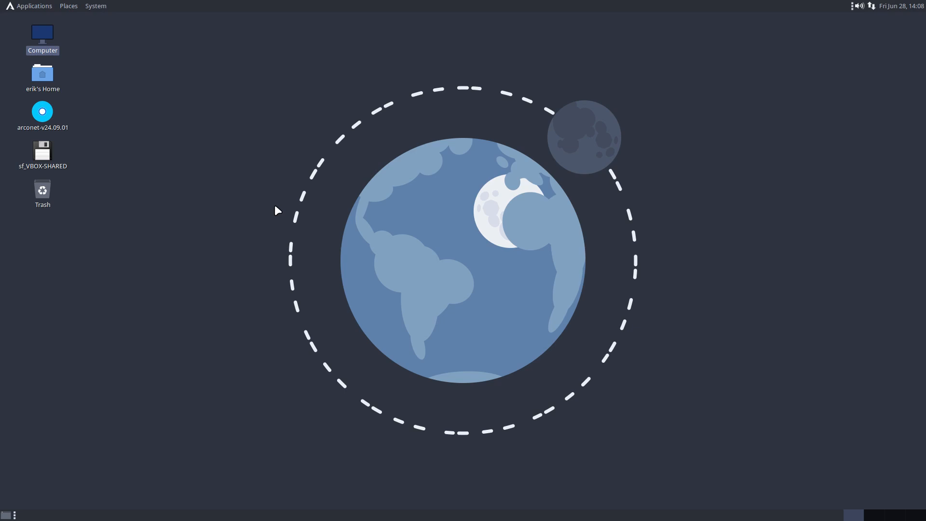
pyautogui.press('Return')
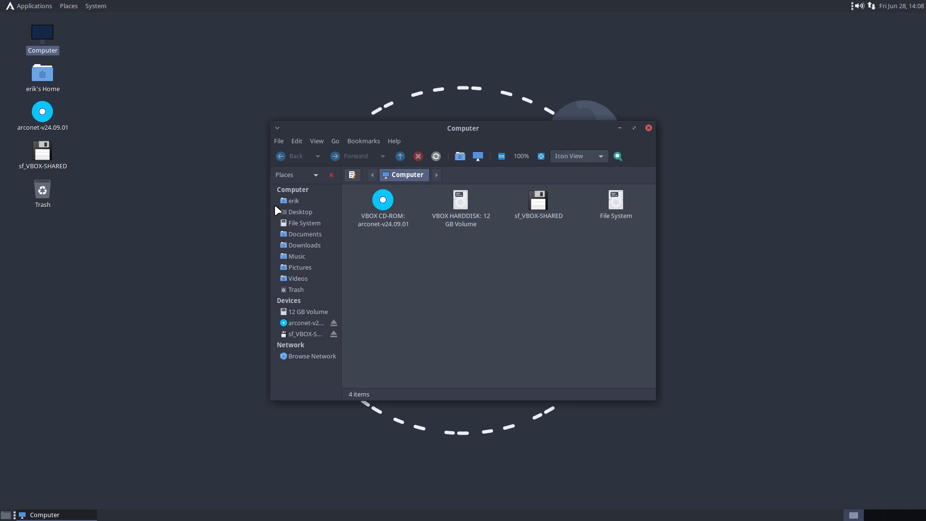
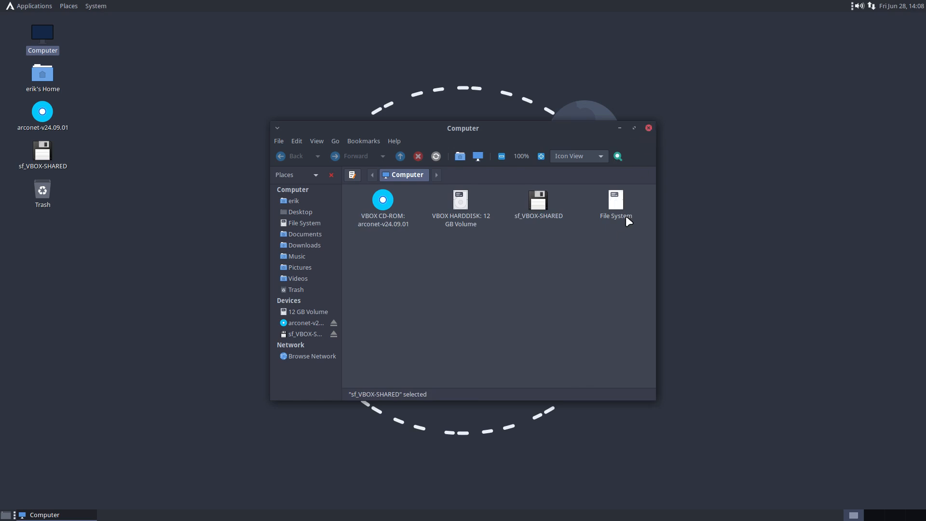
pyautogui.click(649, 128)
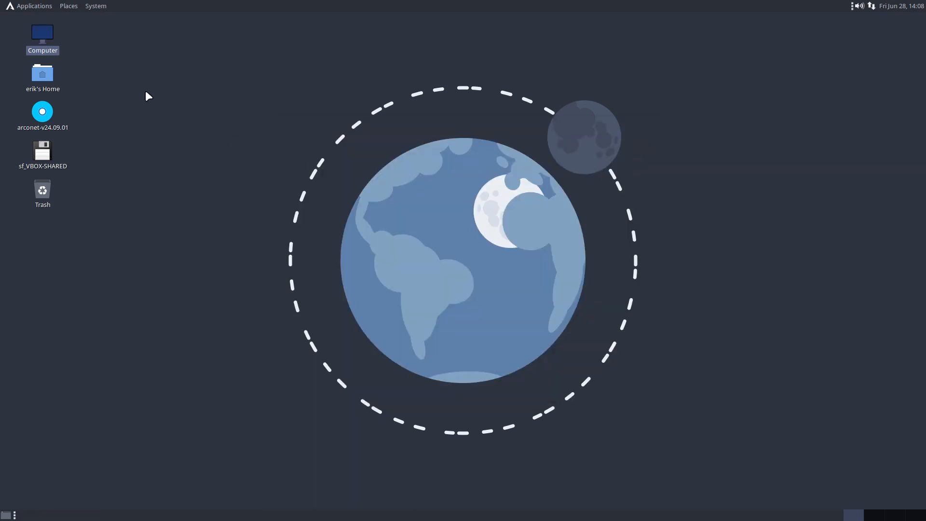
pyautogui.click(39, 7)
# Step: Open Keyboard Shortcuts via System > Preferences > Hardware
pyautogui.moveTo(69, 7)
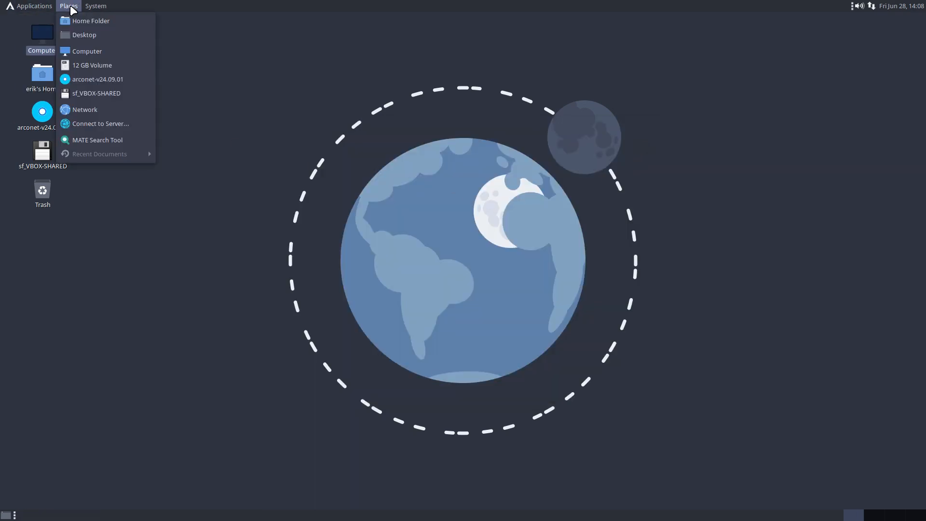
pyautogui.click(71, 7)
pyautogui.click(95, 6)
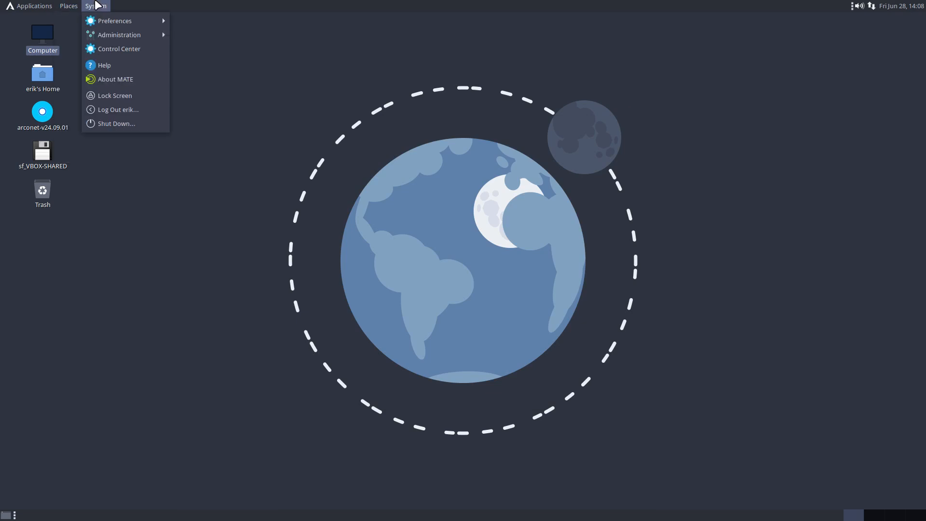
pyautogui.moveTo(130, 21)
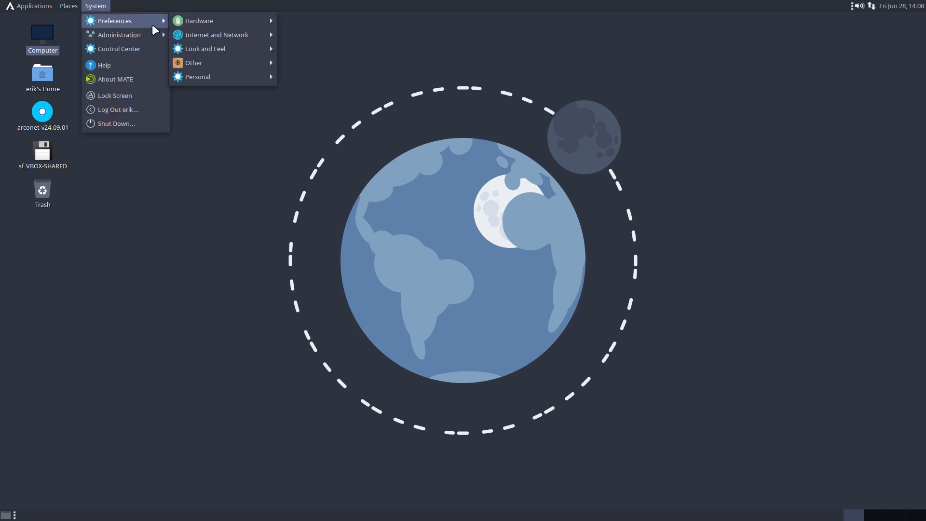
pyautogui.moveTo(252, 22)
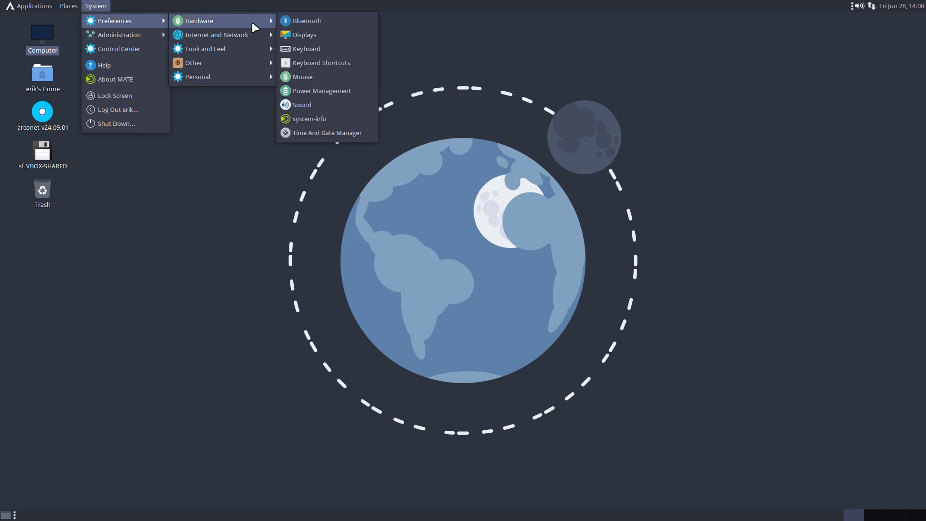
pyautogui.click(322, 61)
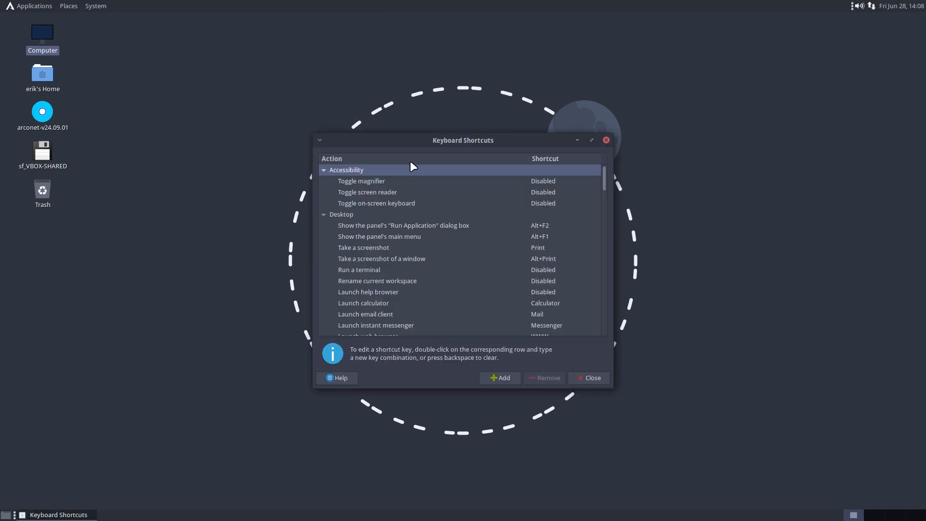
# Step: Add a custom shortcut named and running 'alacritty', bind it to Ctrl+Alt+T, and test it
pyautogui.click(502, 377)
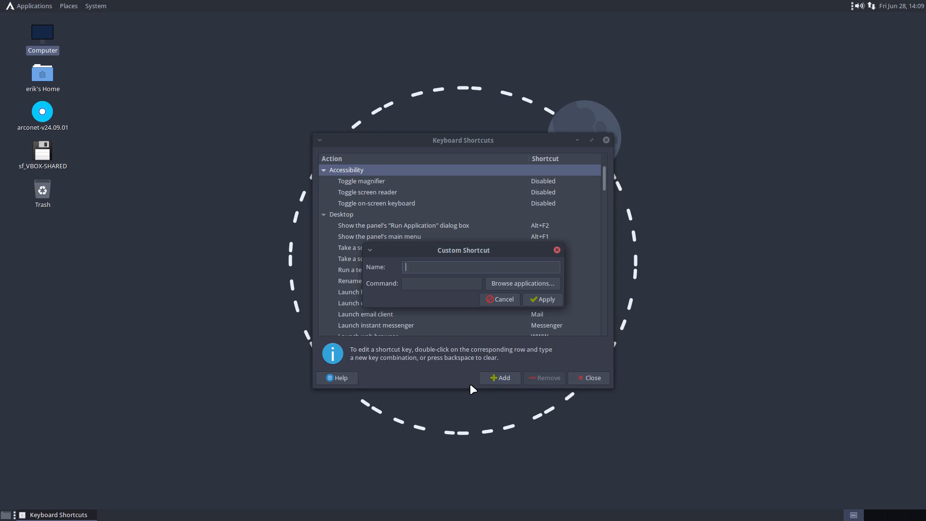
pyautogui.write('alacrityy')
pyautogui.press('BackSpace')
pyautogui.press('BackSpace')
pyautogui.write('ty')
pyautogui.press('Tab')
pyautogui.write('alac')
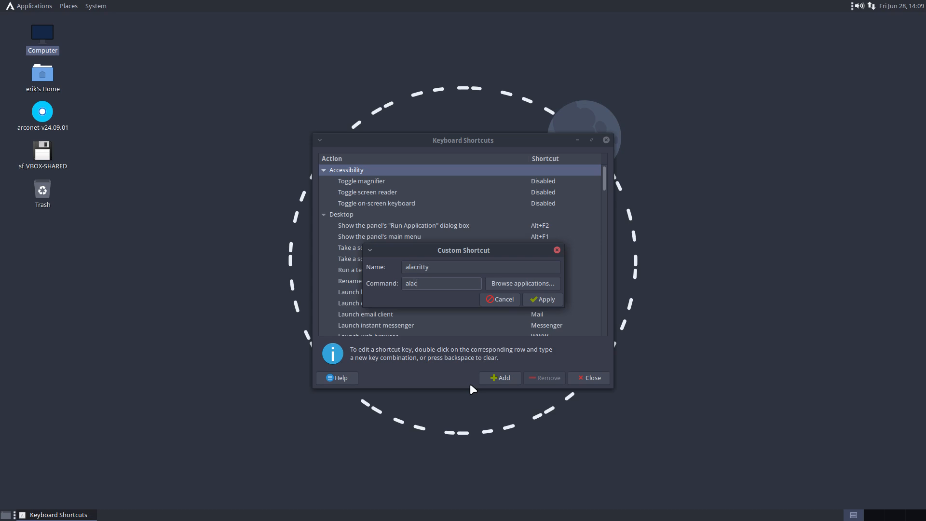
pyautogui.write('ritty')
pyautogui.click(542, 298)
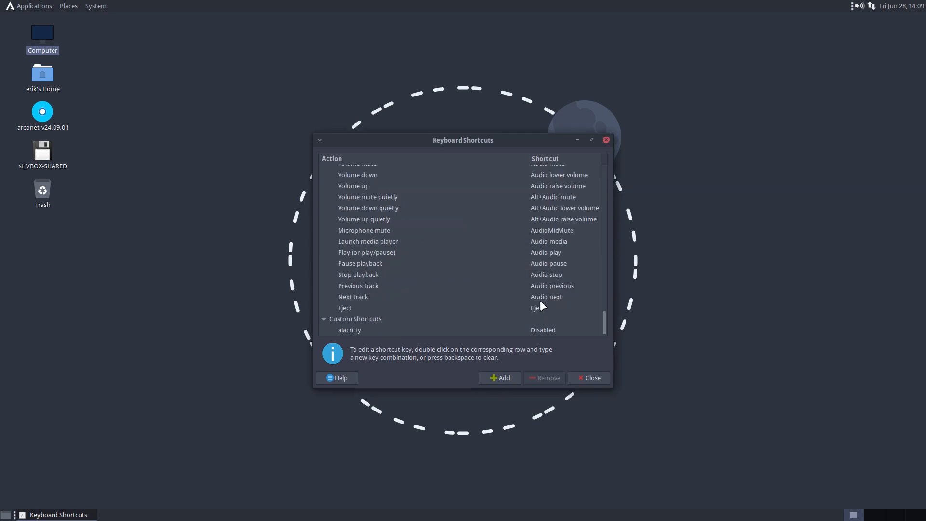
pyautogui.click(543, 329)
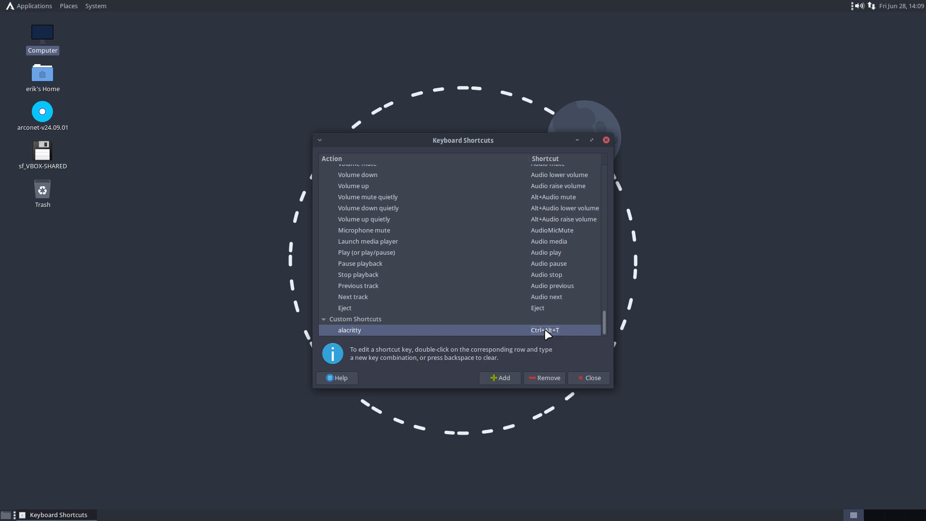
pyautogui.hotkey('ctrl', 'alt', 't')
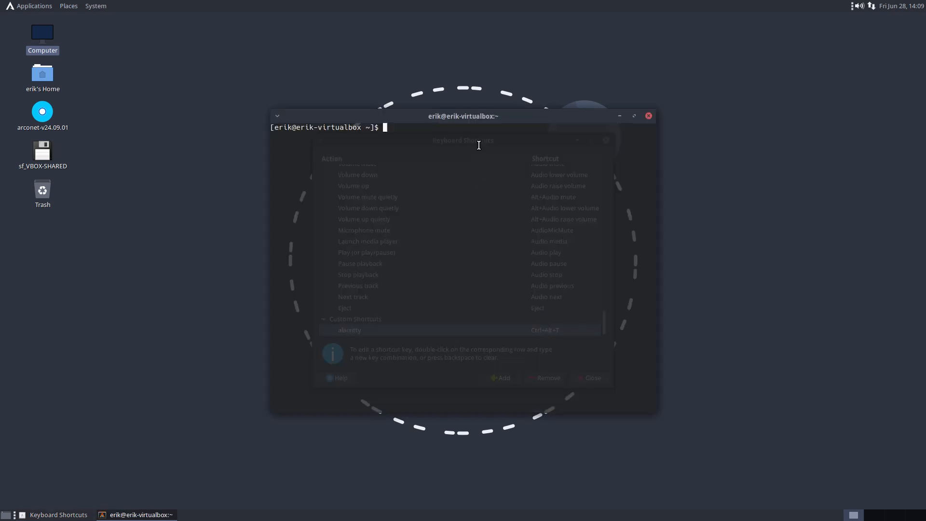
# Step: Rearrange the terminal and Keyboard Shortcuts windows so both are visible
pyautogui.moveTo(475, 117); pyautogui.dragTo(287, 30)
pyautogui.moveTo(534, 136); pyautogui.dragTo(789, 75)
pyautogui.moveTo(312, 24); pyautogui.dragTo(351, 167)
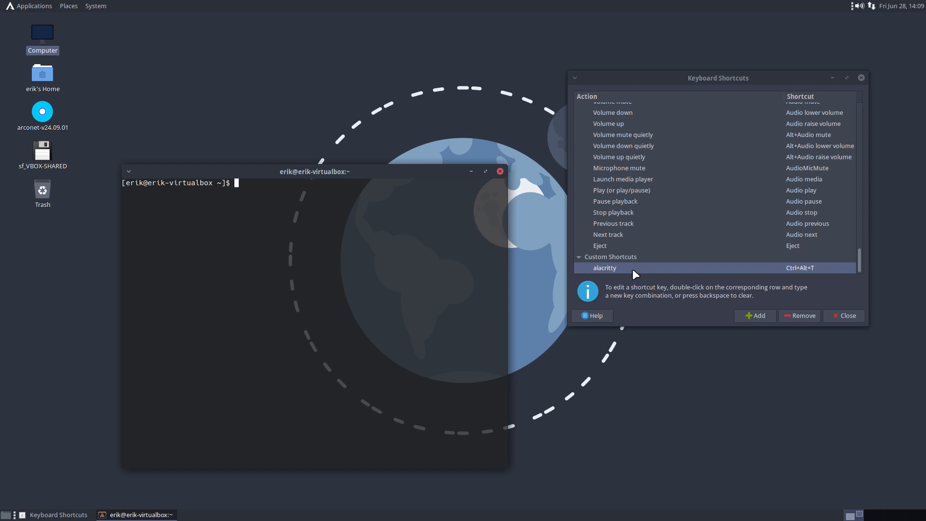
pyautogui.press('Return')
# Step: Add a custom 'thunar' shortcut running thunar, bound to Shift+Super+Return
pyautogui.click(763, 315)
pyautogui.write('thunar')
pyautogui.press('Tab')
pyautogui.write('t')
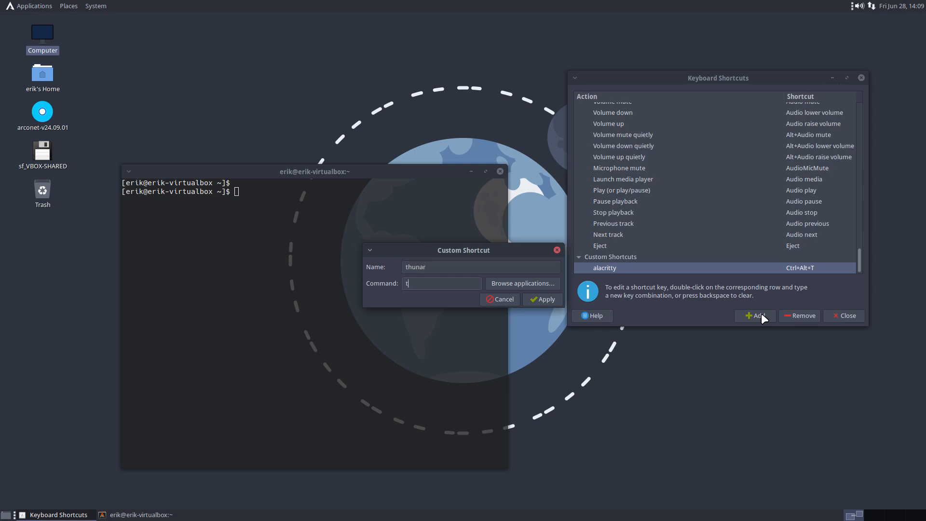
pyautogui.write('hunar')
pyautogui.press('Return')
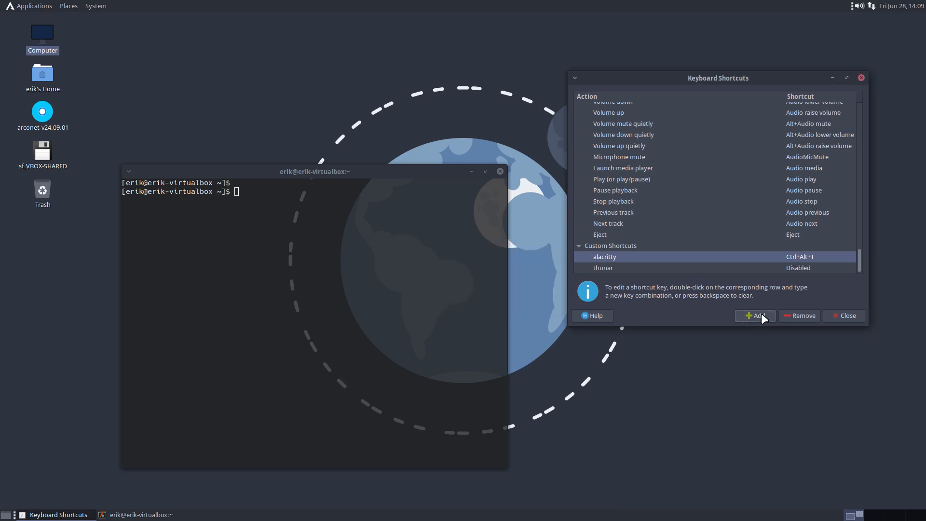
pyautogui.click(787, 268)
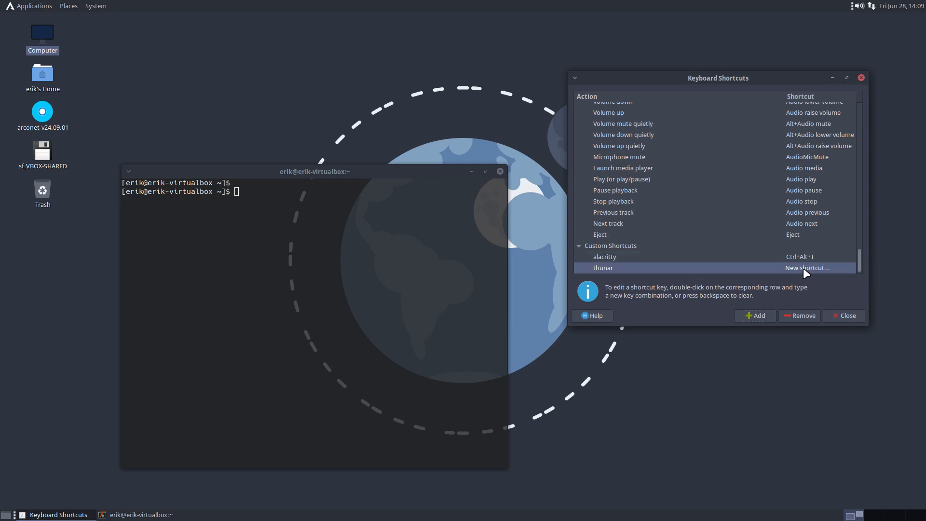
pyautogui.press('shift+super+Return')
pyautogui.press('shift+super+Return')
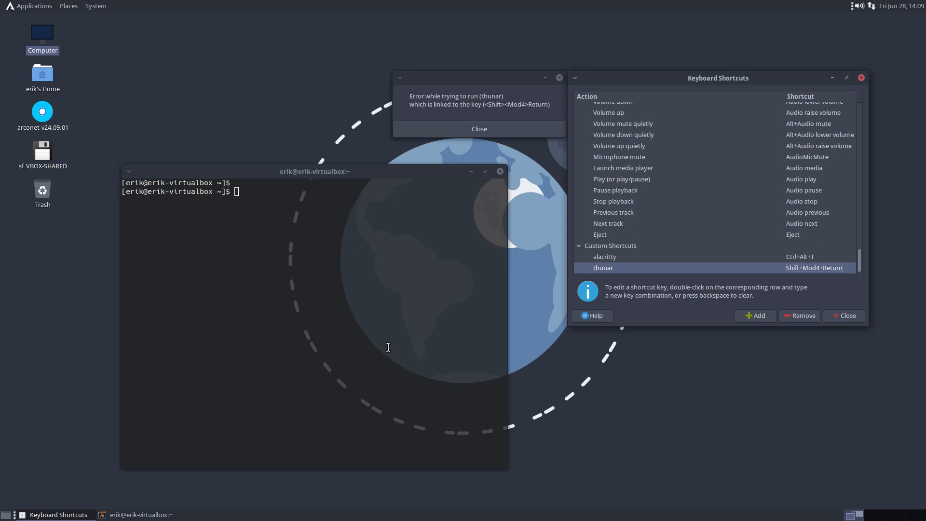
# Step: Dismiss the thunar launch error and install Thunar with 'sudo pacman -S thunar'
pyautogui.click(478, 128)
pyautogui.click(290, 251)
pyautogui.write('sudo pacm')
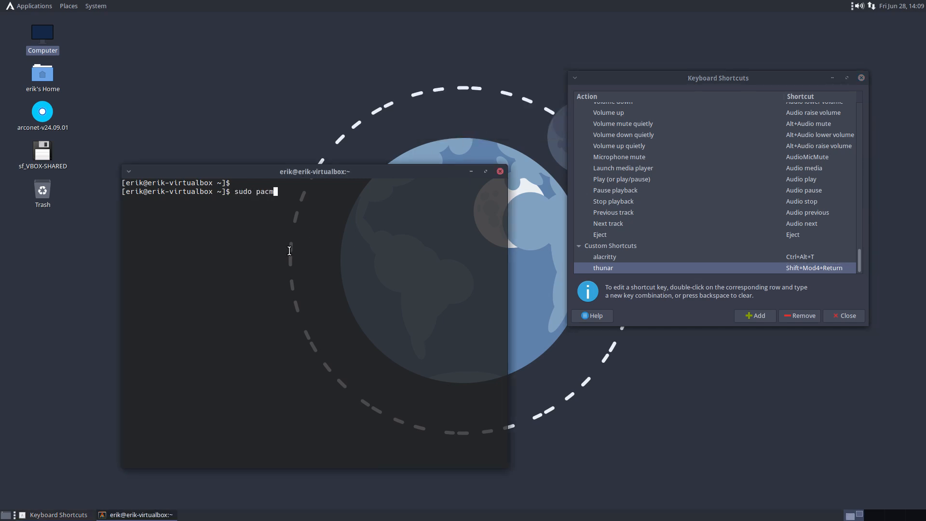
pyautogui.write('an -S thunar')
pyautogui.press('Return')
pyautogui.press('Return')
pyautogui.press('Return')
pyautogui.write('q')
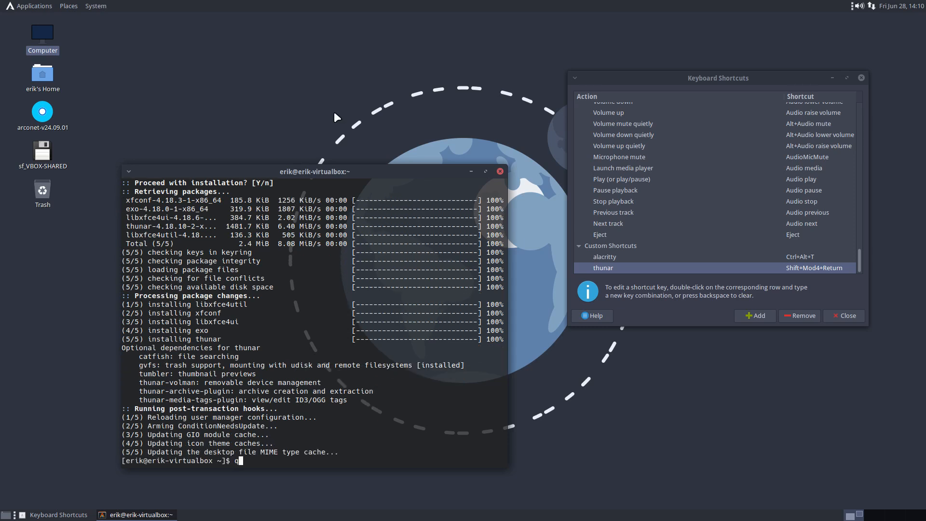
# Step: Close the terminal, verify Shift+Super+Return opens Thunar, then close Thunar and Keyboard Shortcuts
pyautogui.click(499, 171)
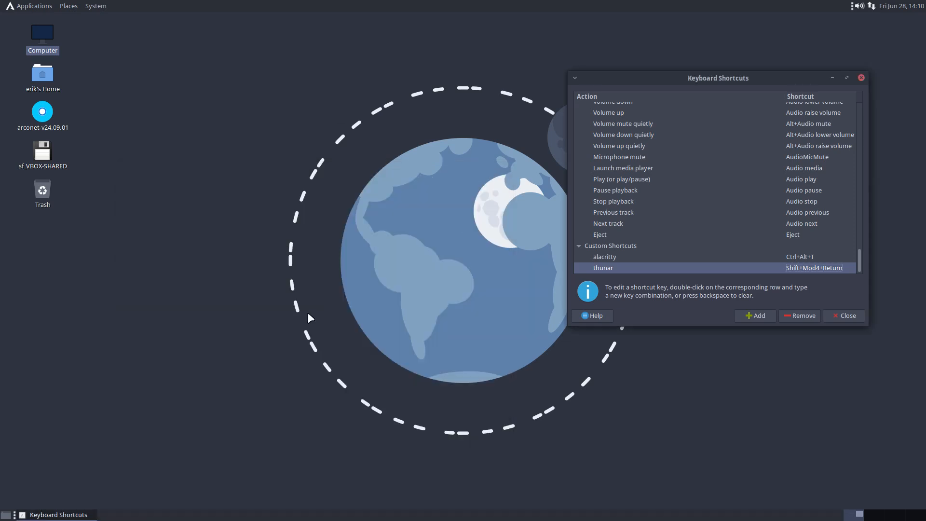
pyautogui.press('shift+super+Return')
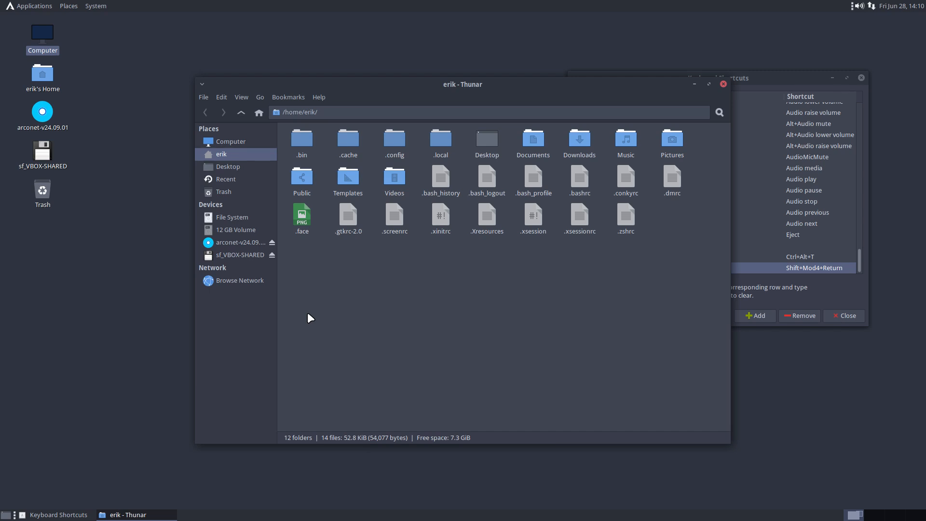
pyautogui.click(722, 84)
pyautogui.click(862, 78)
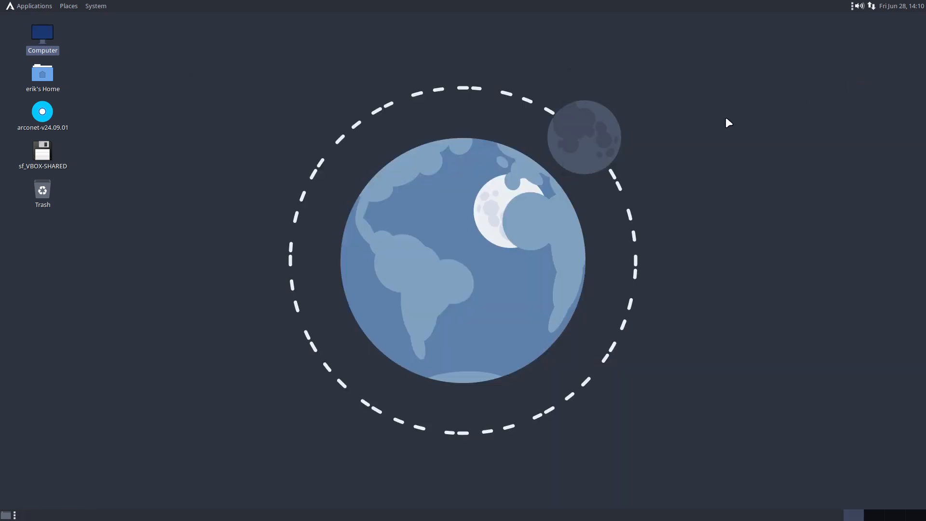